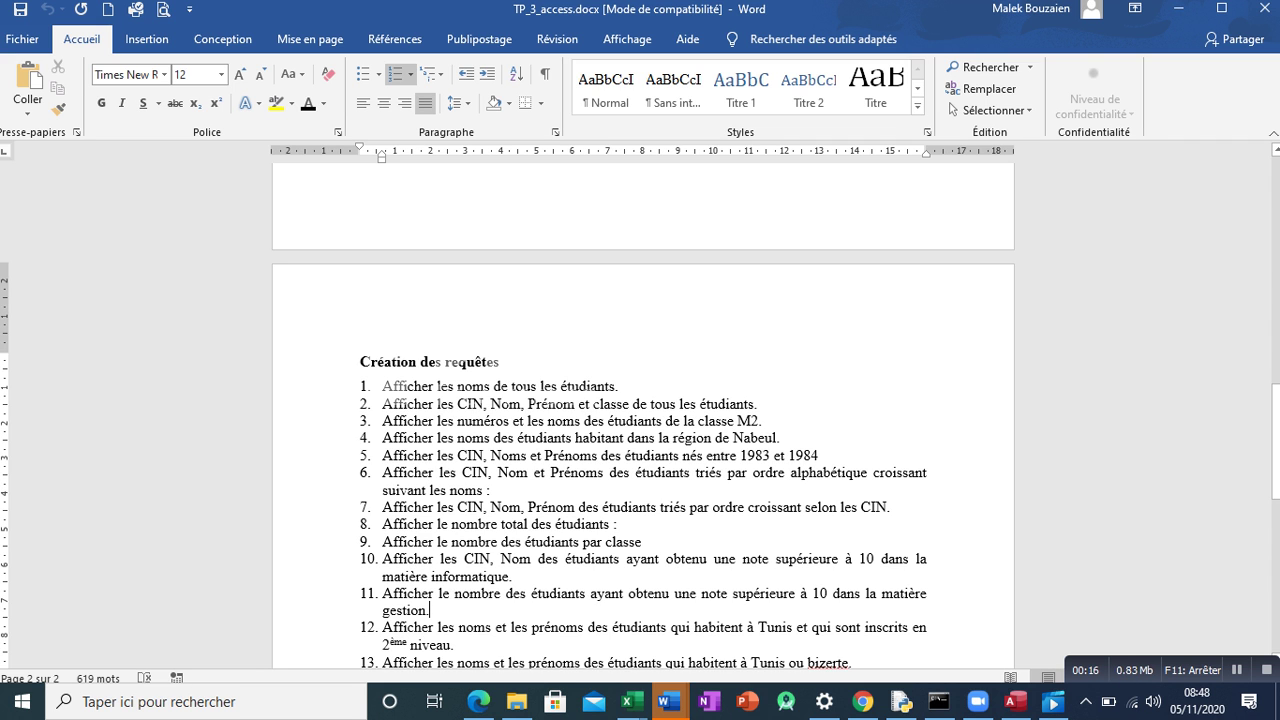
# Switch to Access and create a new query in Design view based on the ETUDIANTS table.
pyautogui.click(1015, 702)
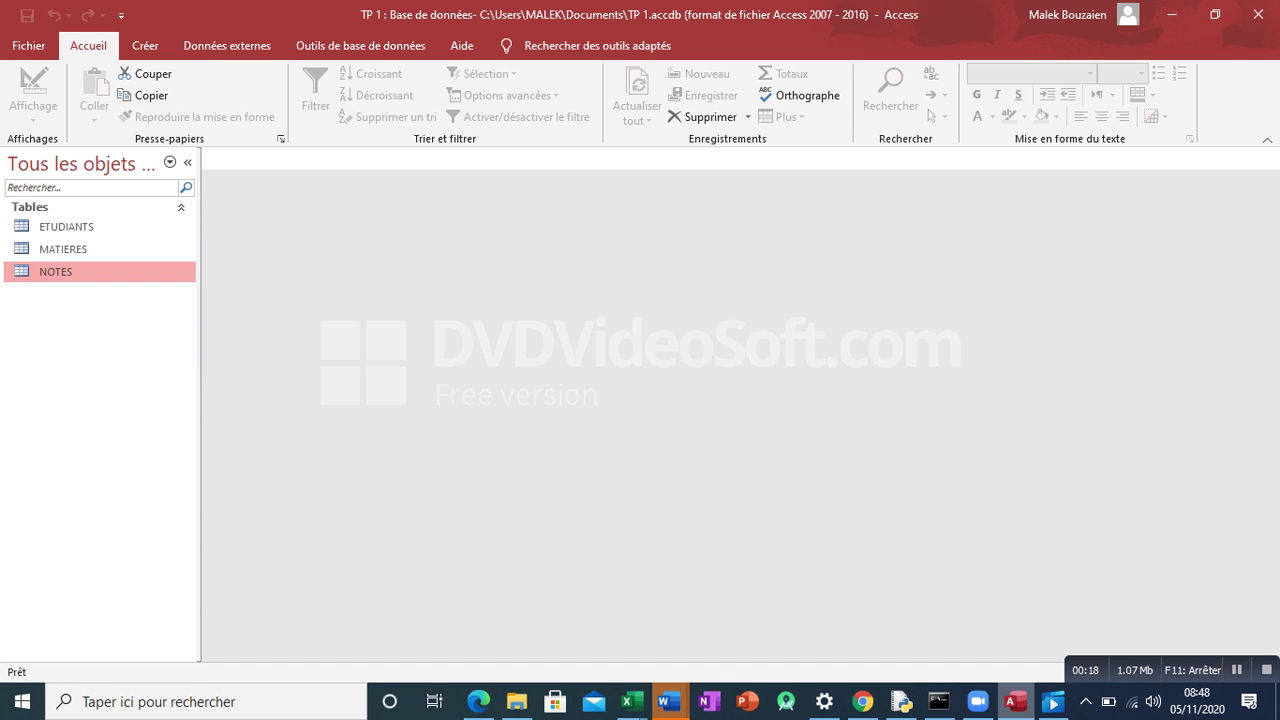
pyautogui.click(145, 45)
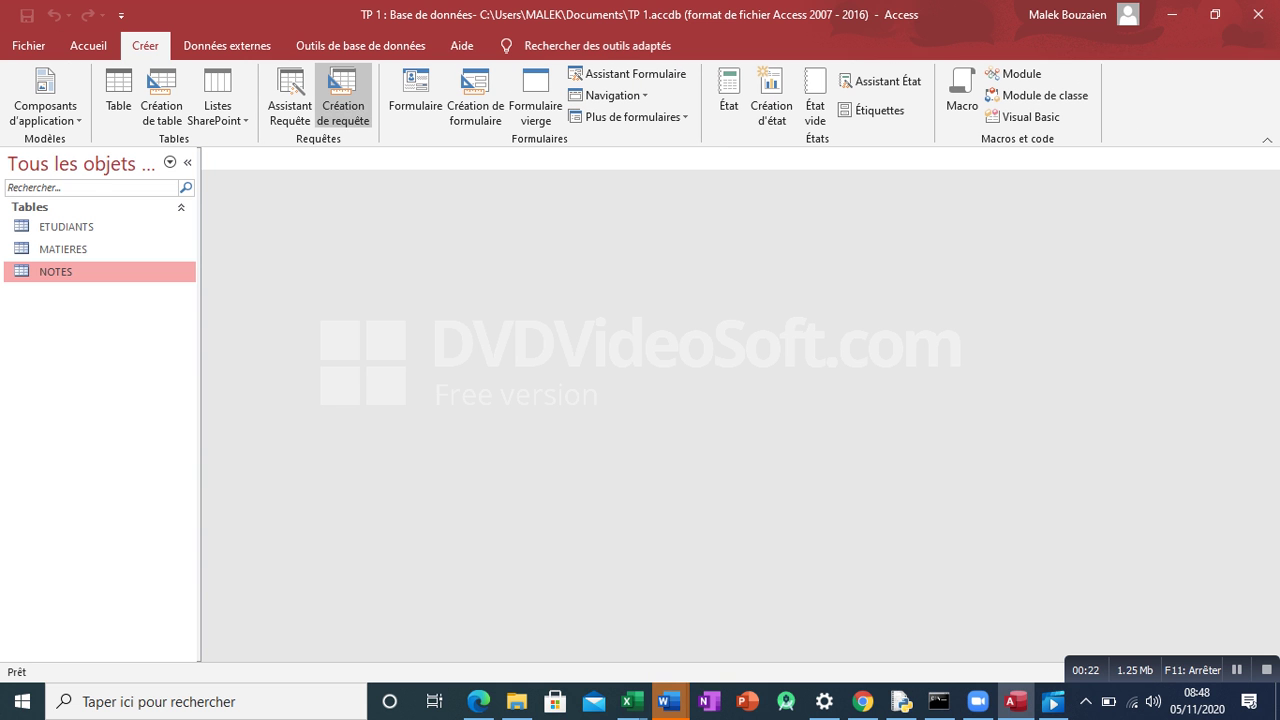
pyautogui.click(343, 95)
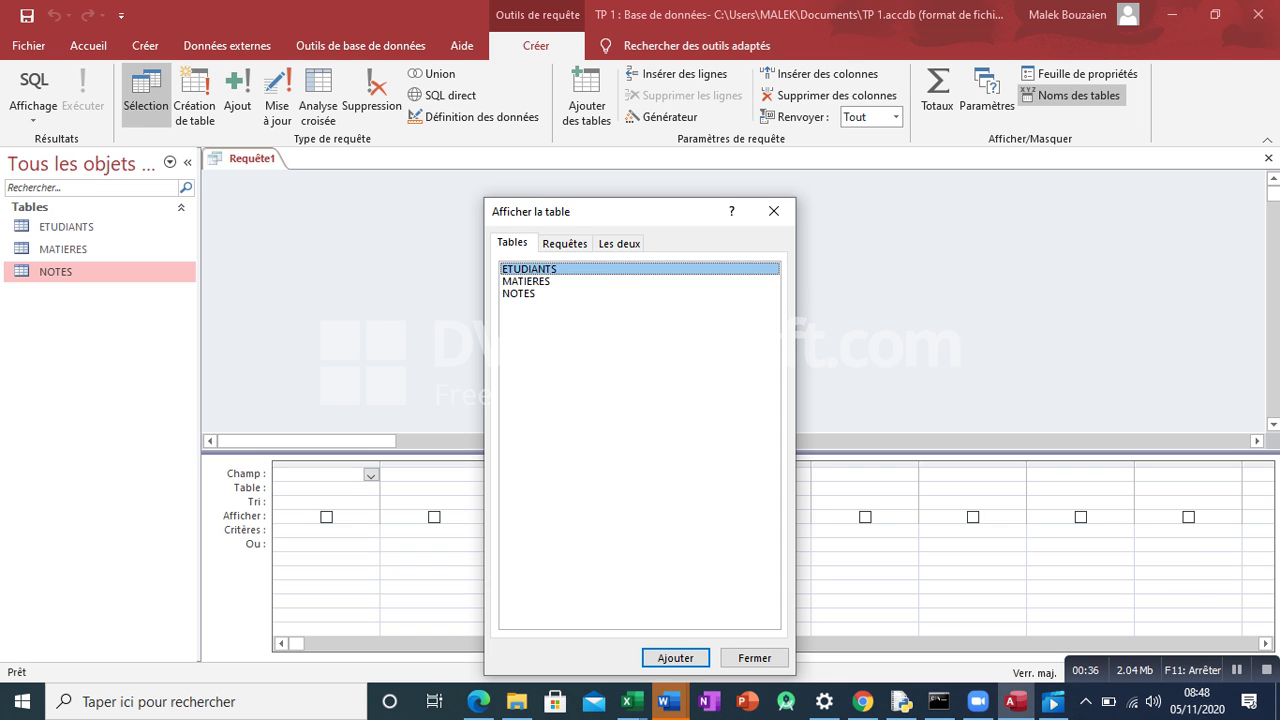
pyautogui.press('Return')
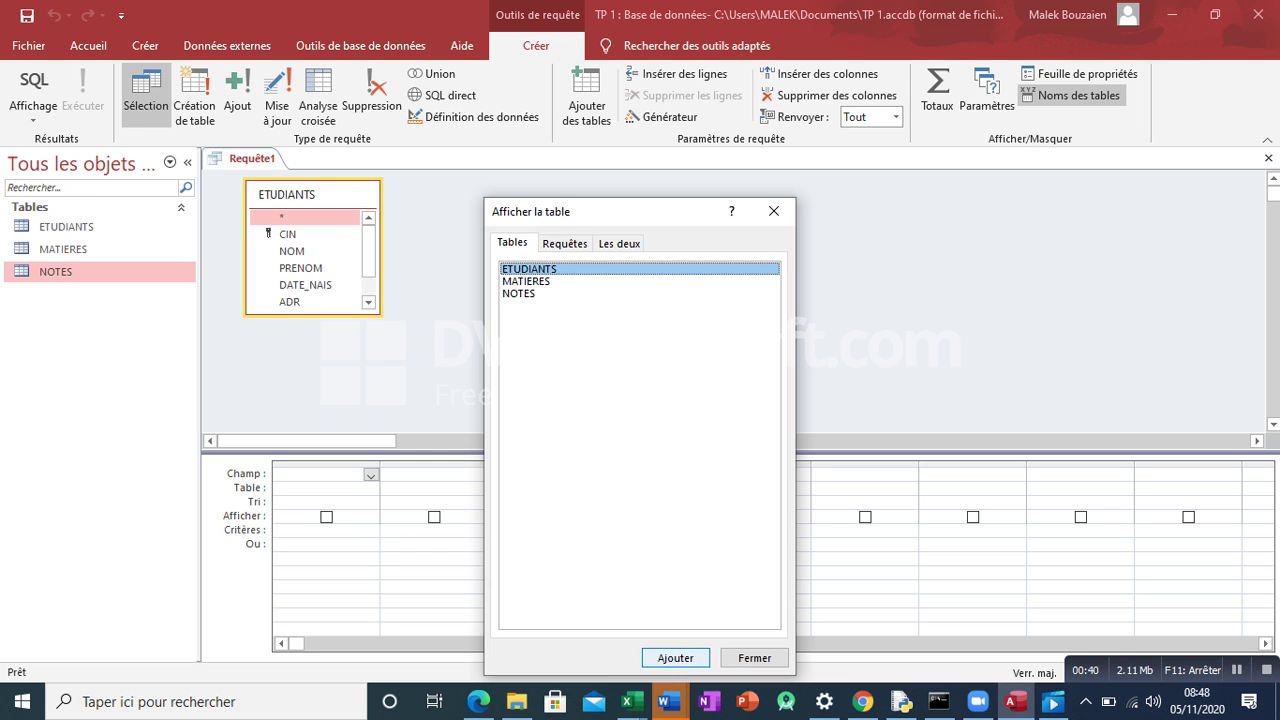
pyautogui.click(754, 657)
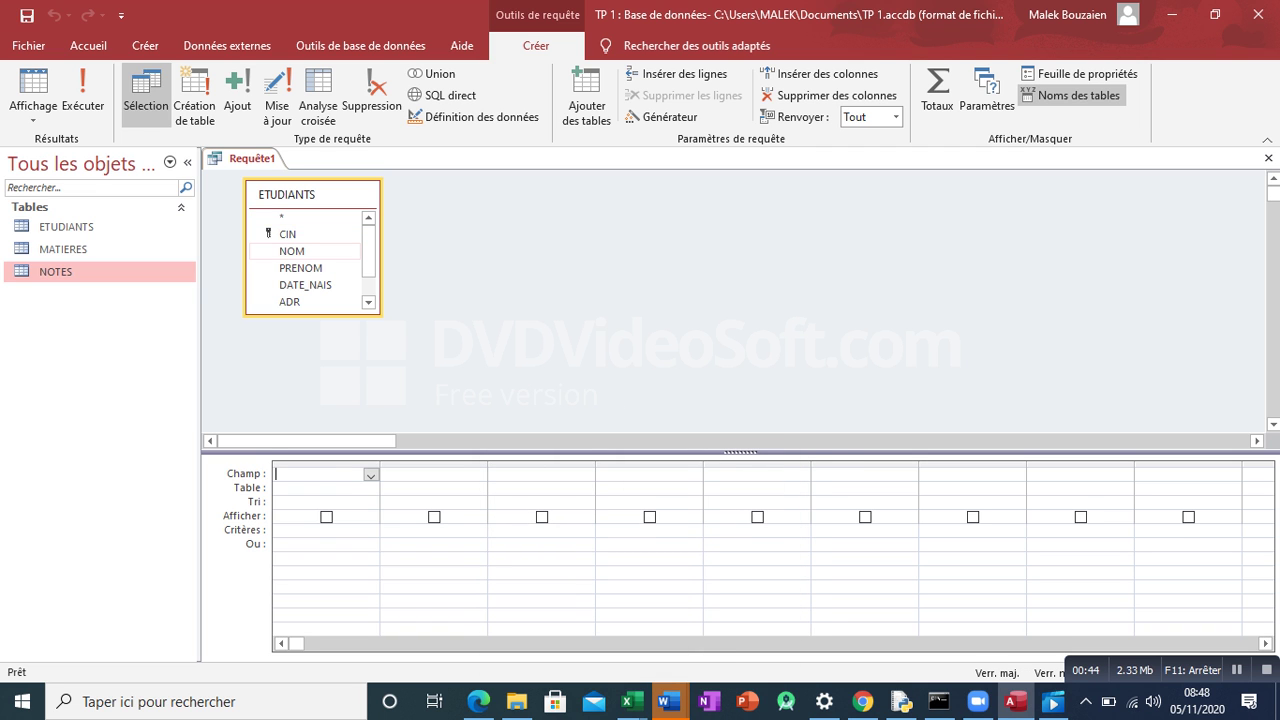
# Add the NOM field of ETUDIANTS as the query's first output column.
pyautogui.doubleClick(292, 251)
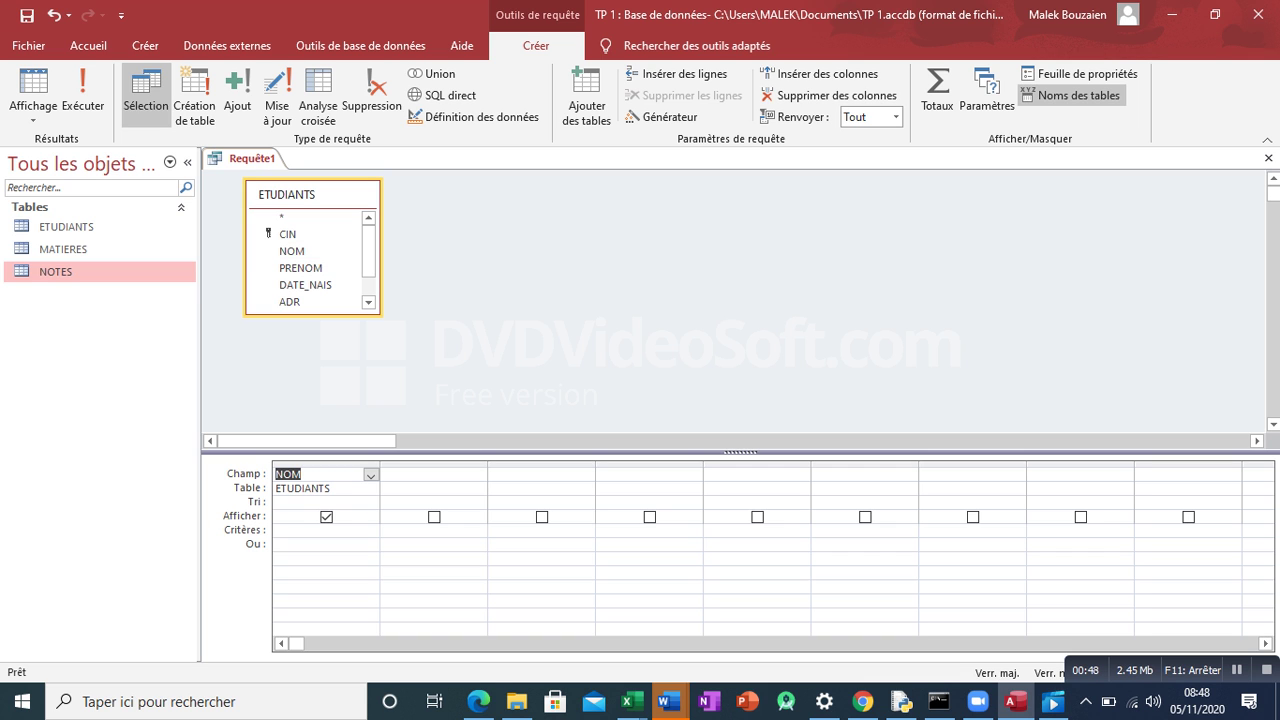
pyautogui.click(369, 302)
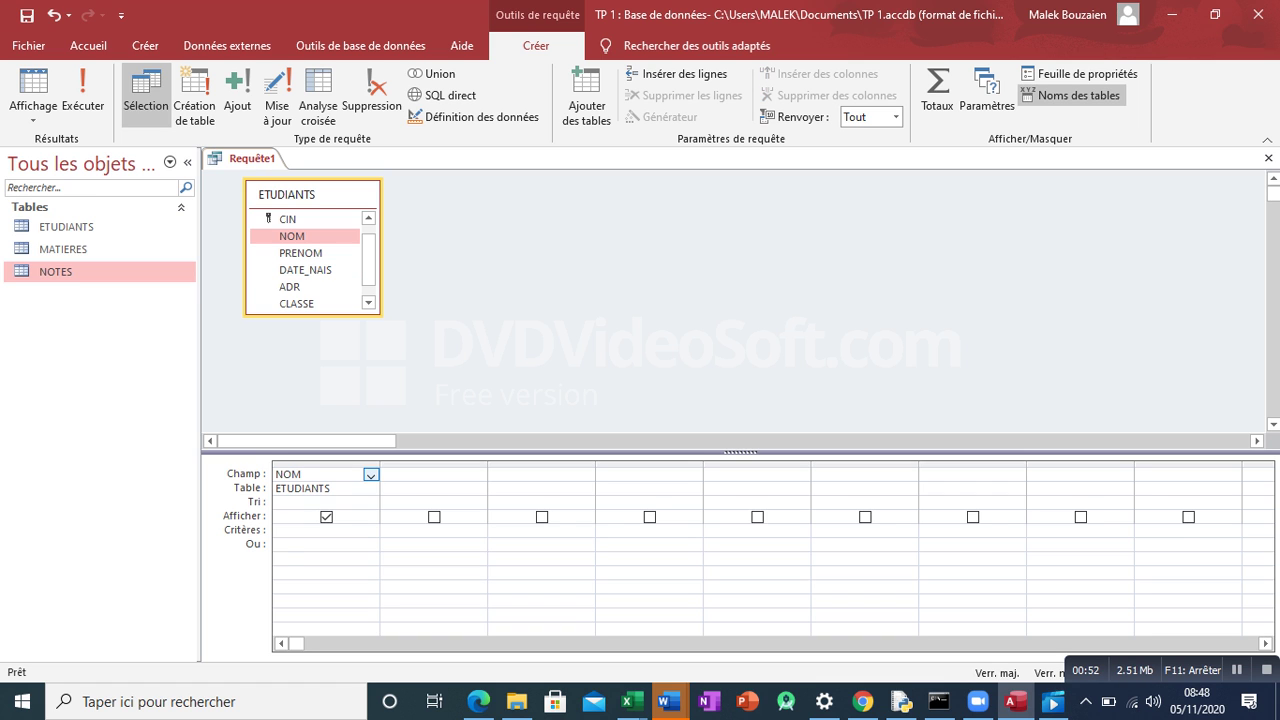
pyautogui.click(370, 474)
pyautogui.press('Return')
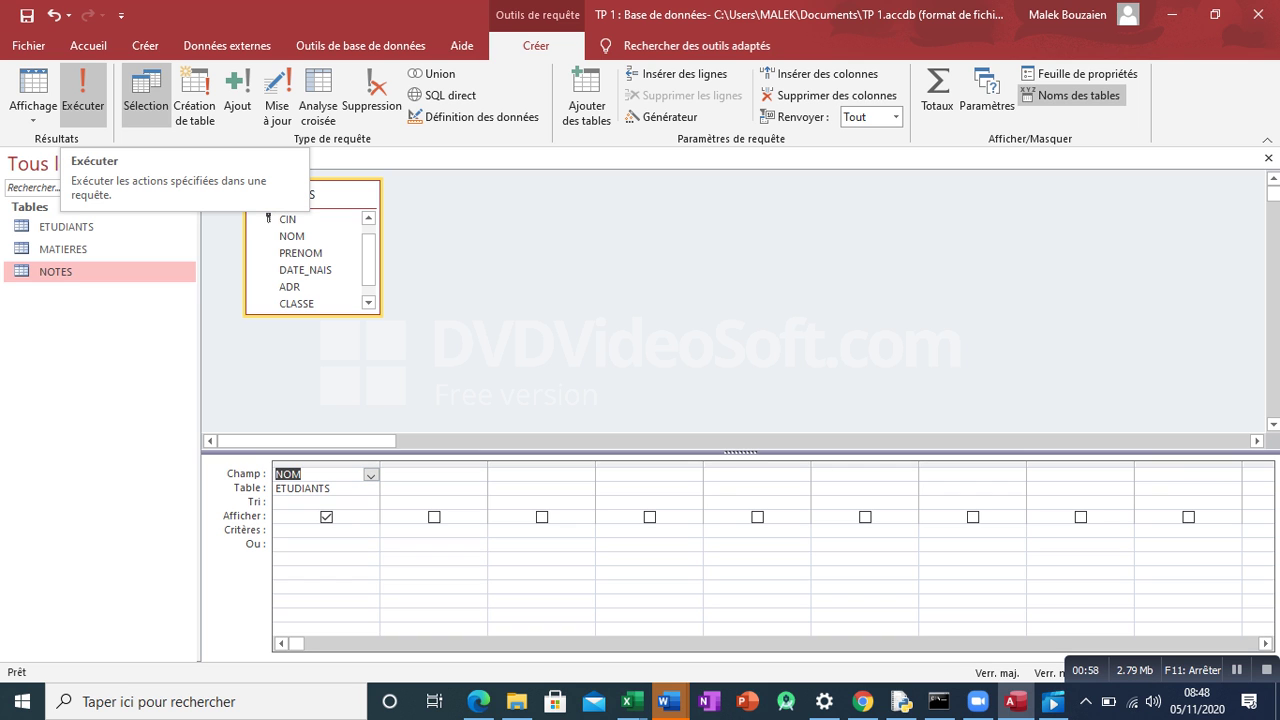
# Run the student names query, return it to Design view and run it again.
pyautogui.click(83, 100)
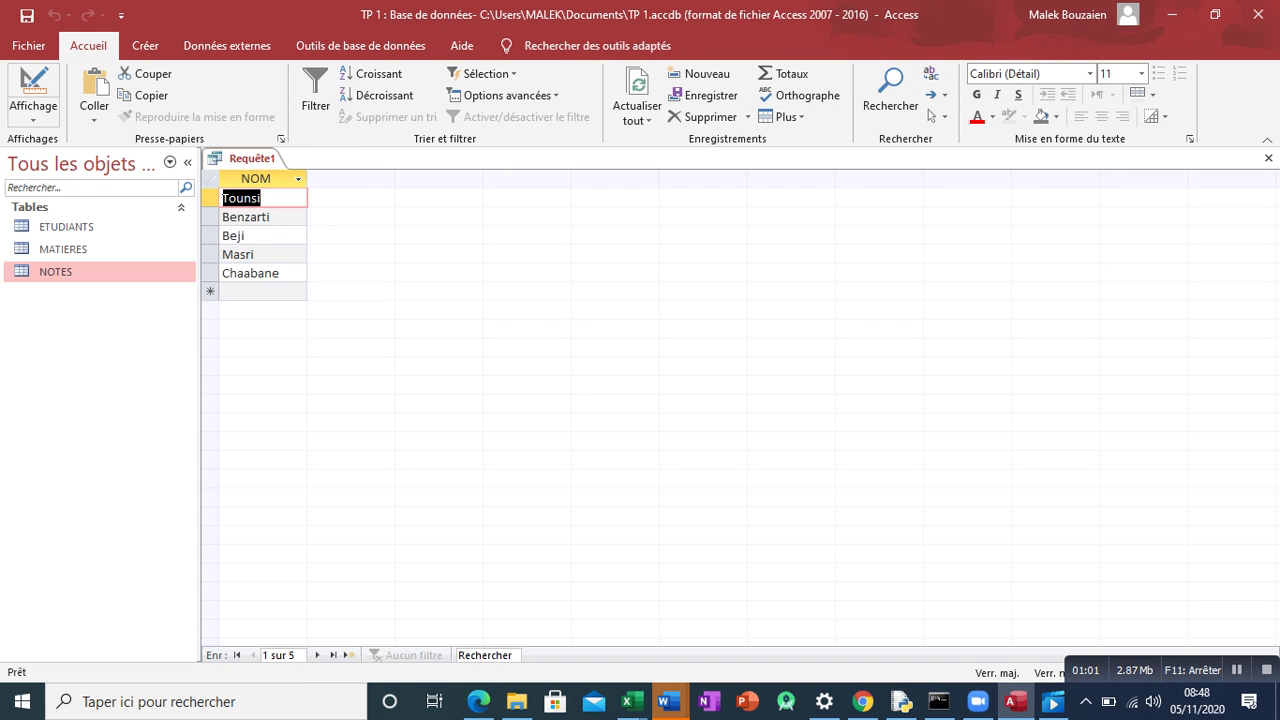
pyautogui.rightClick(247, 158)
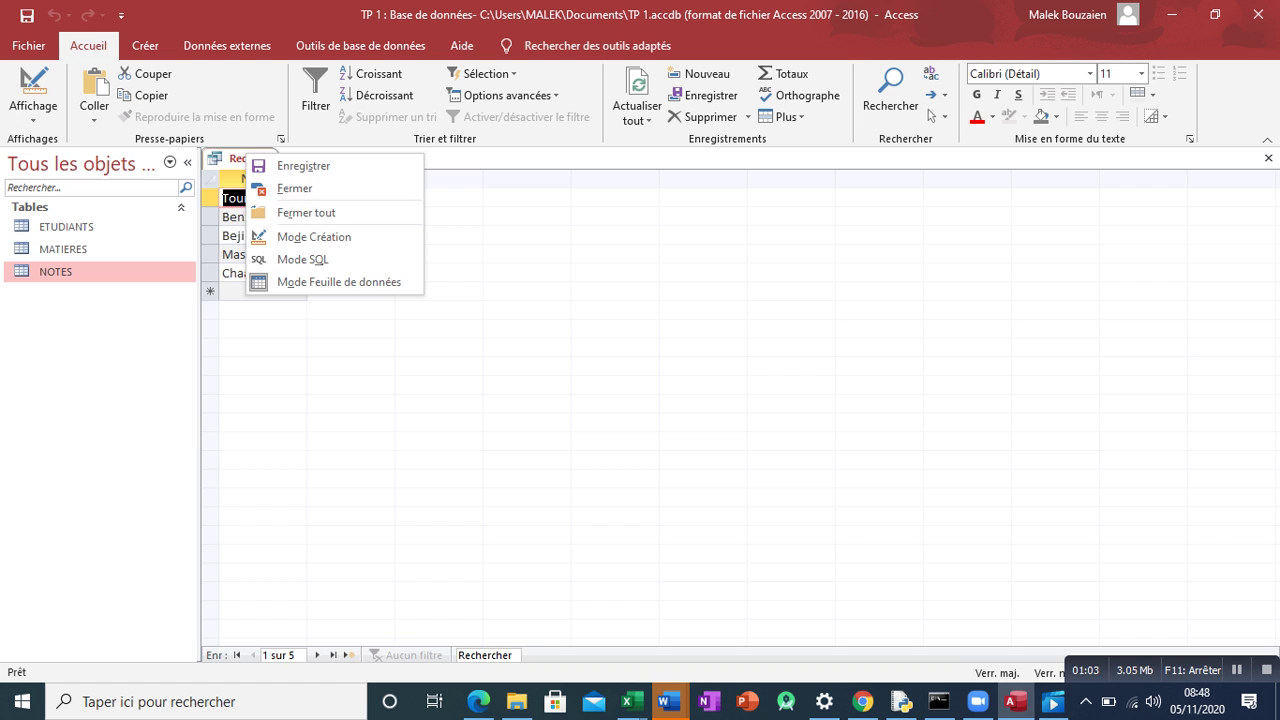
pyautogui.click(314, 237)
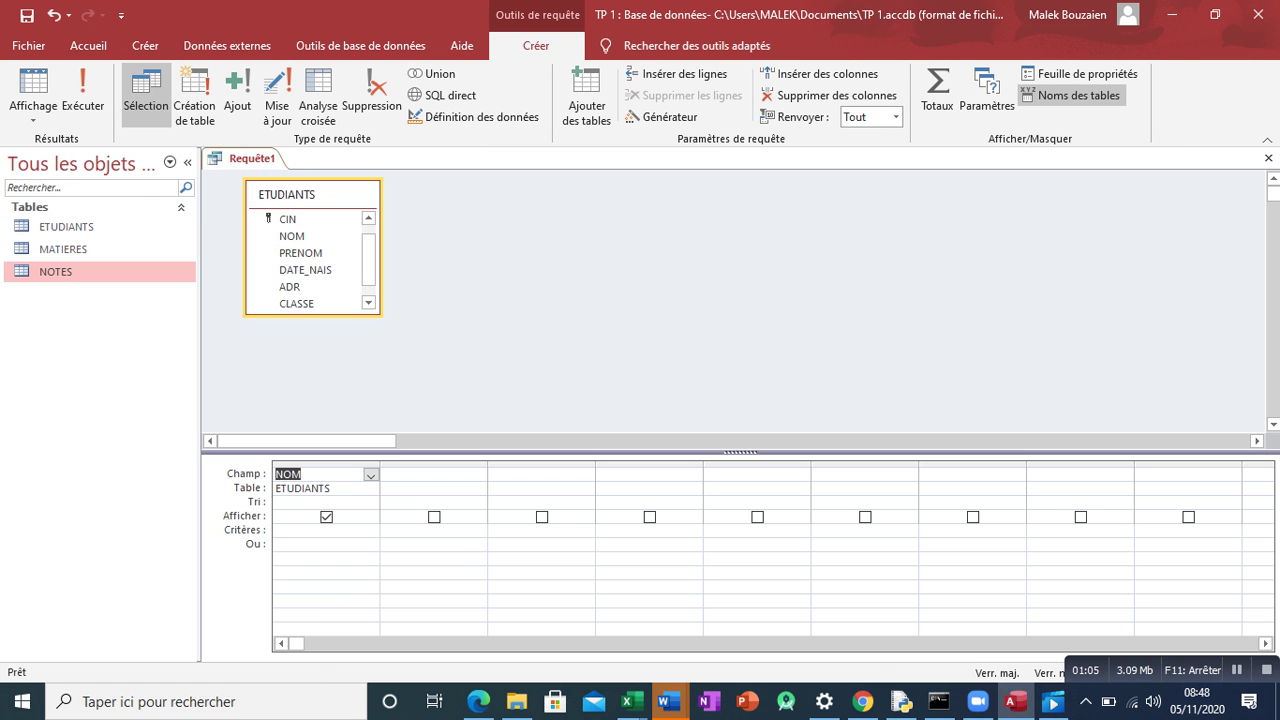
pyautogui.click(83, 95)
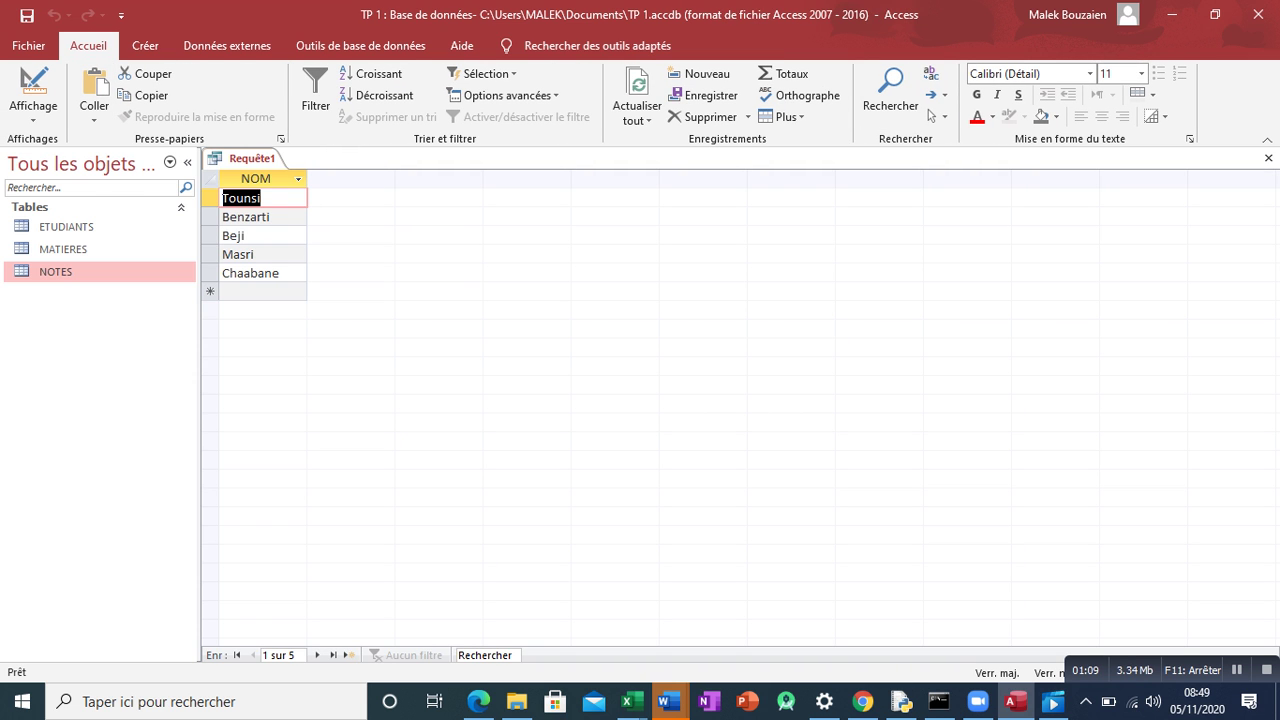
# Close the student names query and save it as Requête1.
pyautogui.click(1268, 158)
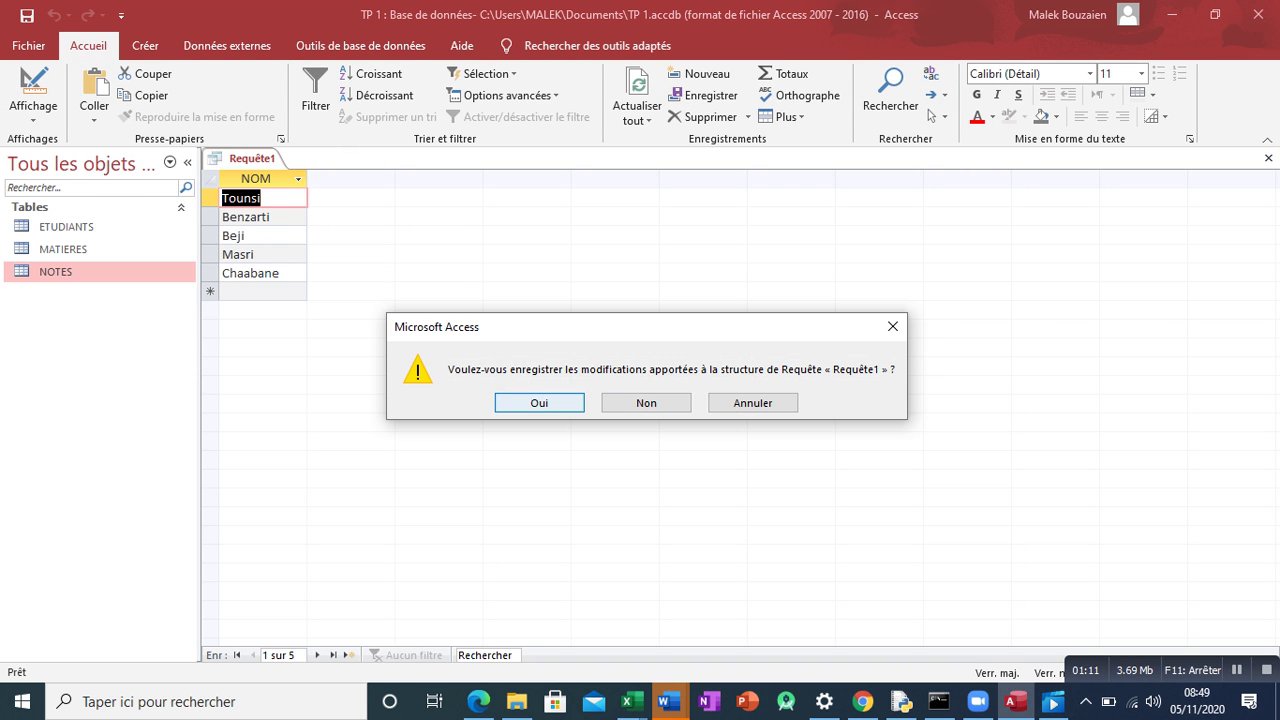
pyautogui.press('Return')
pyautogui.press('Return')
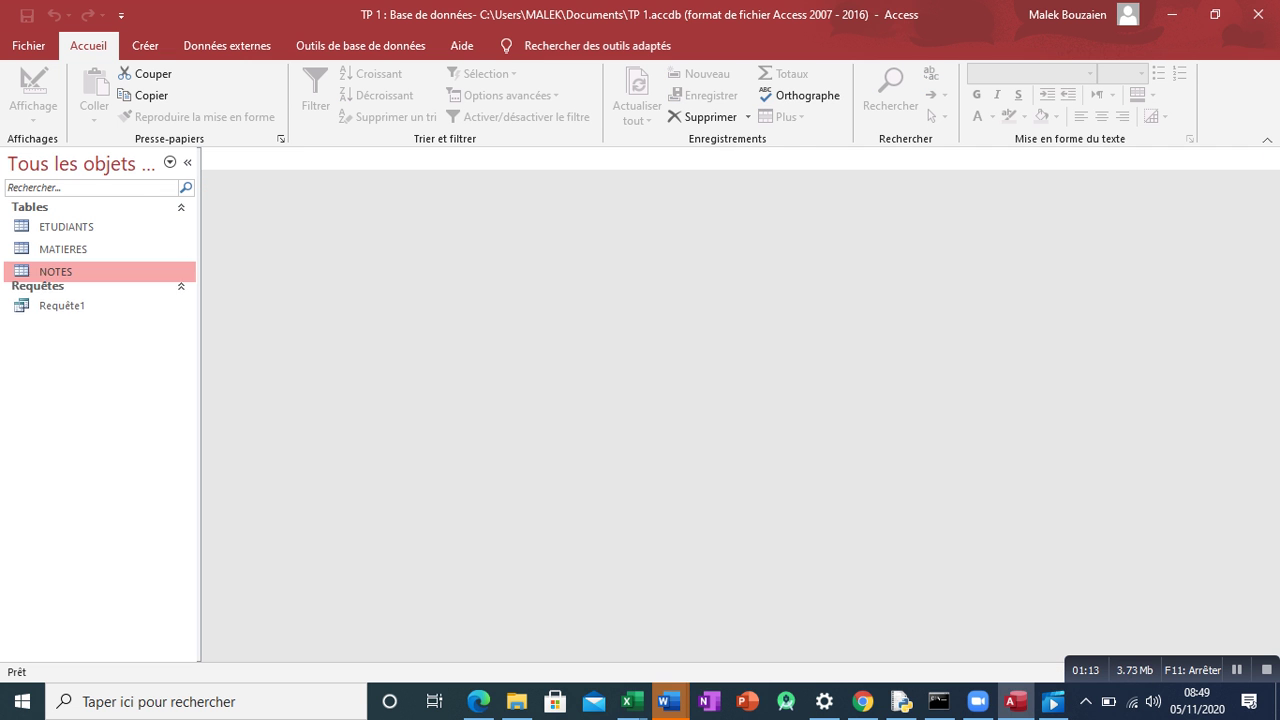
# Consult the exercise list in TP_3_access.docx in Word, and create another Design view query in Access on the ETUDIANTS table.
pyautogui.moveTo(669, 701)
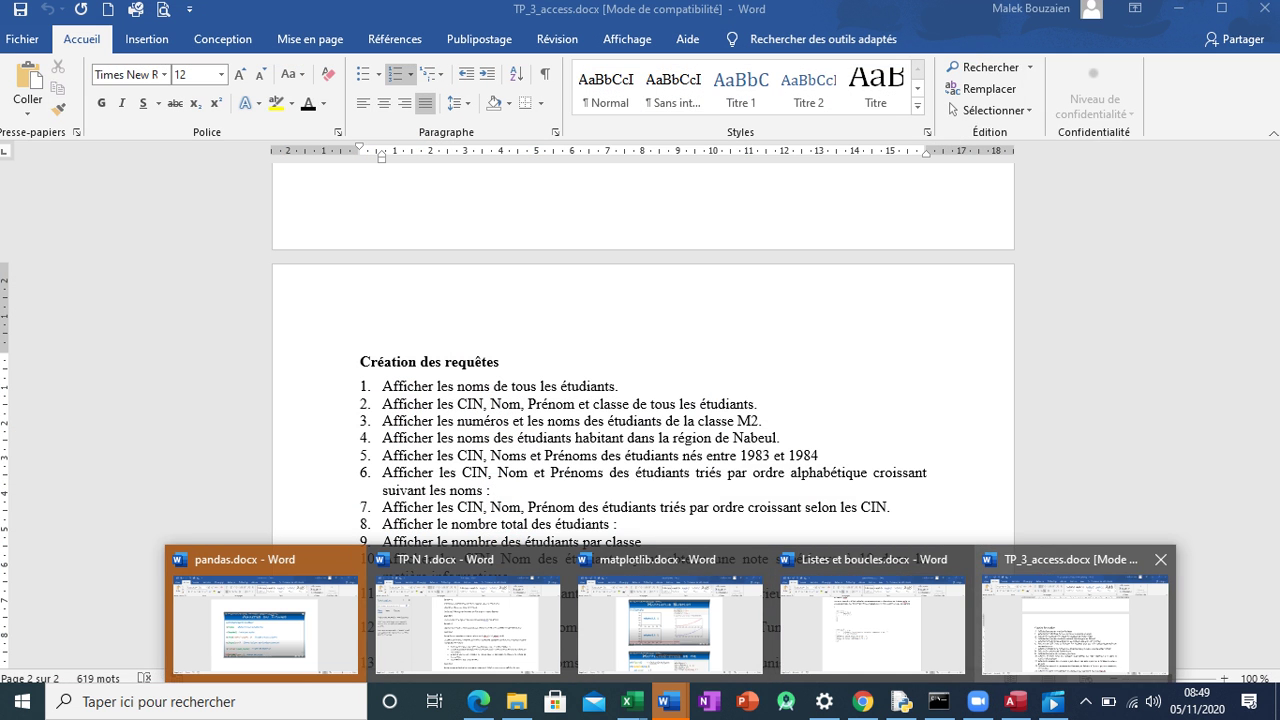
pyautogui.click(1075, 615)
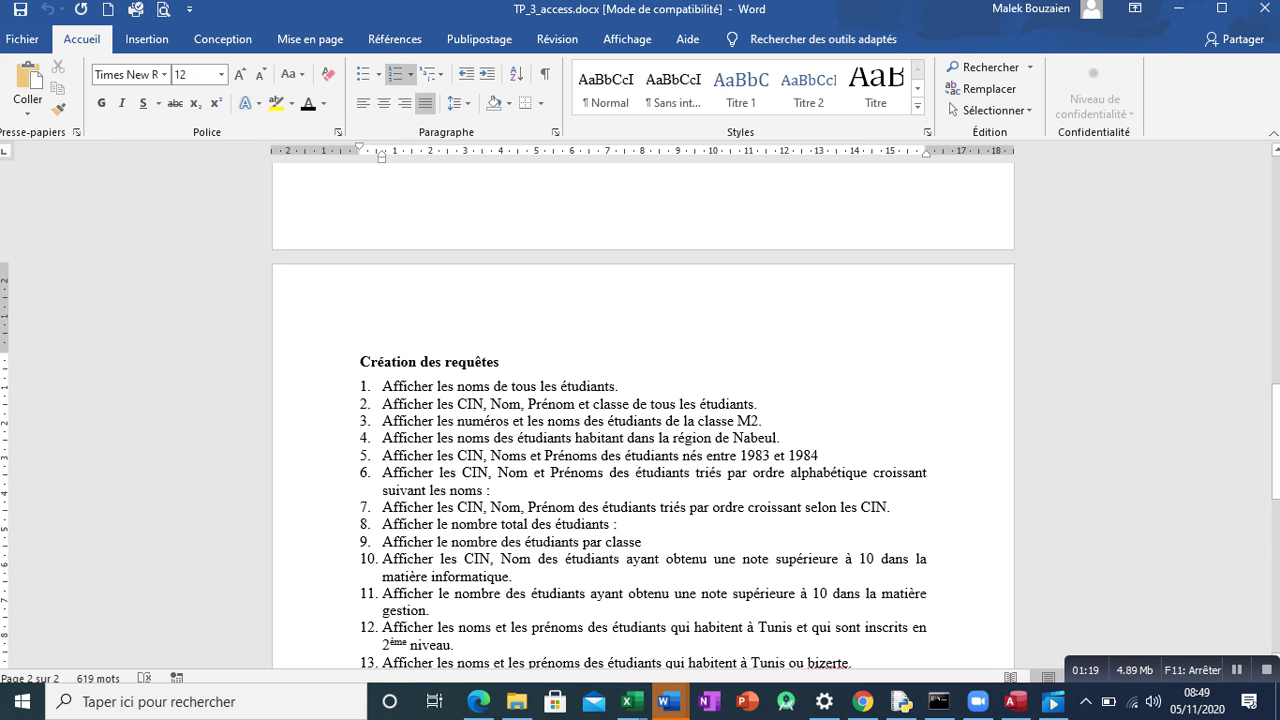
pyautogui.click(1015, 701)
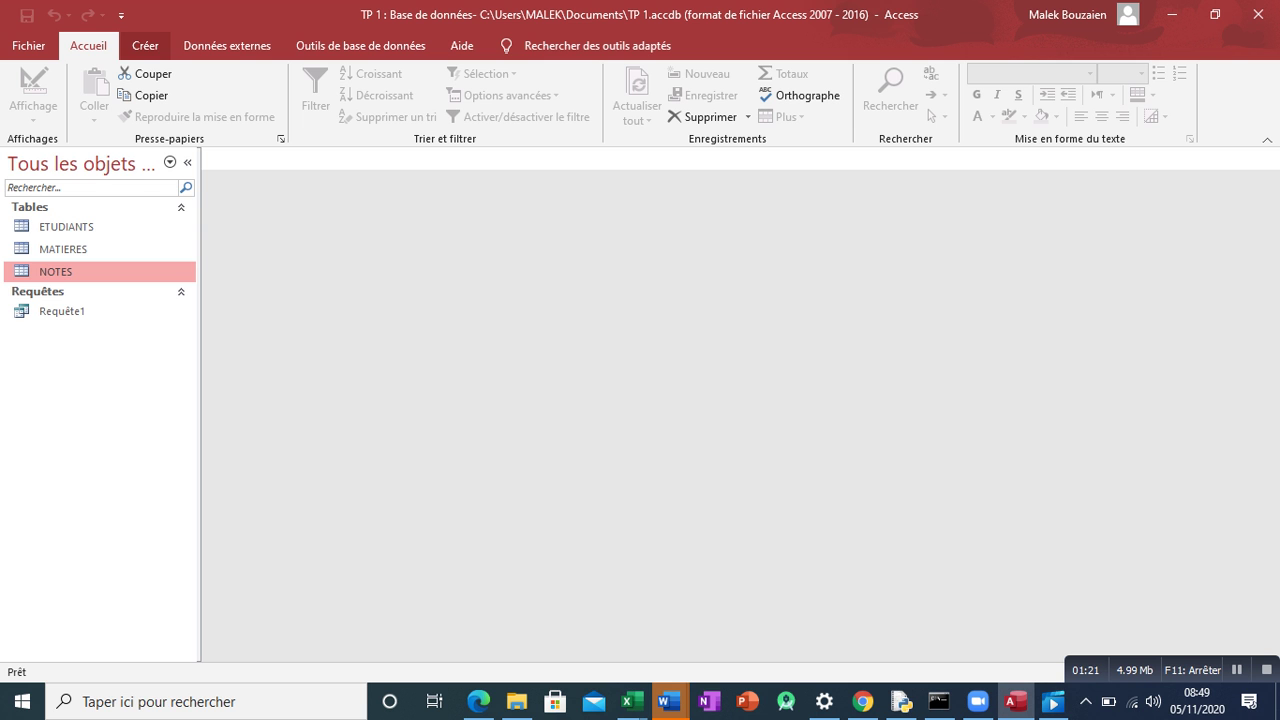
pyautogui.click(145, 45)
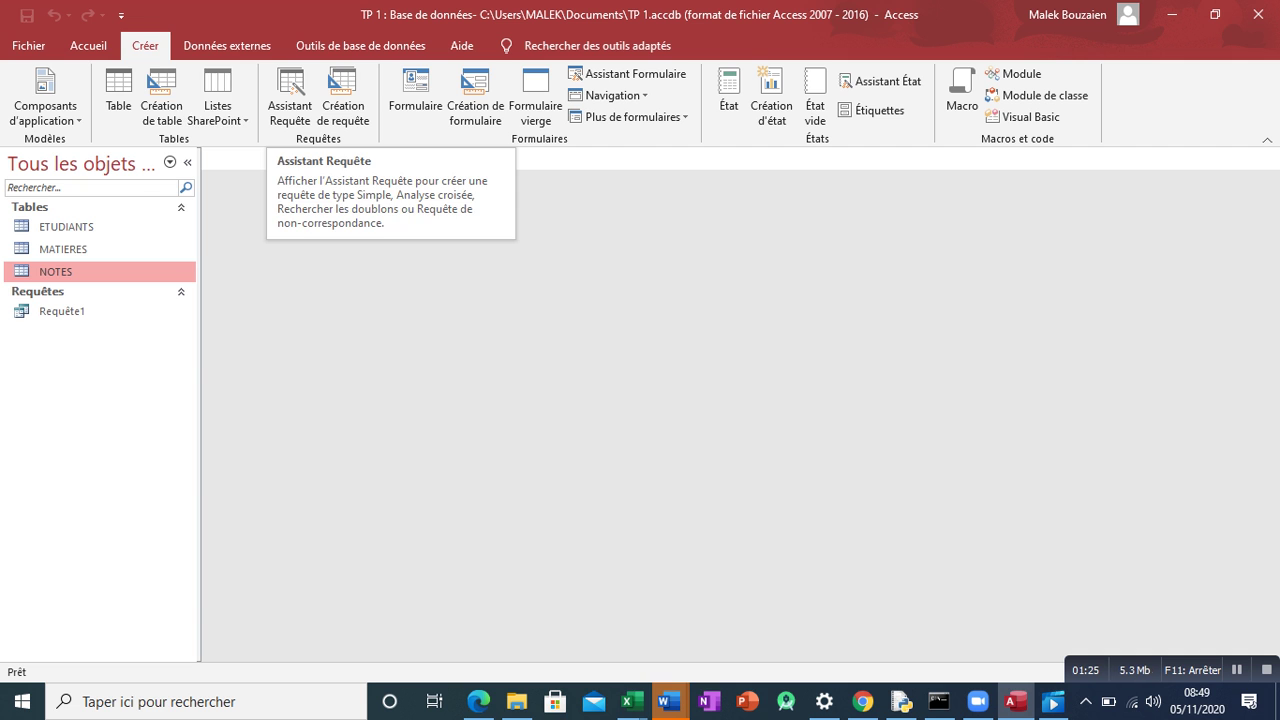
pyautogui.click(343, 97)
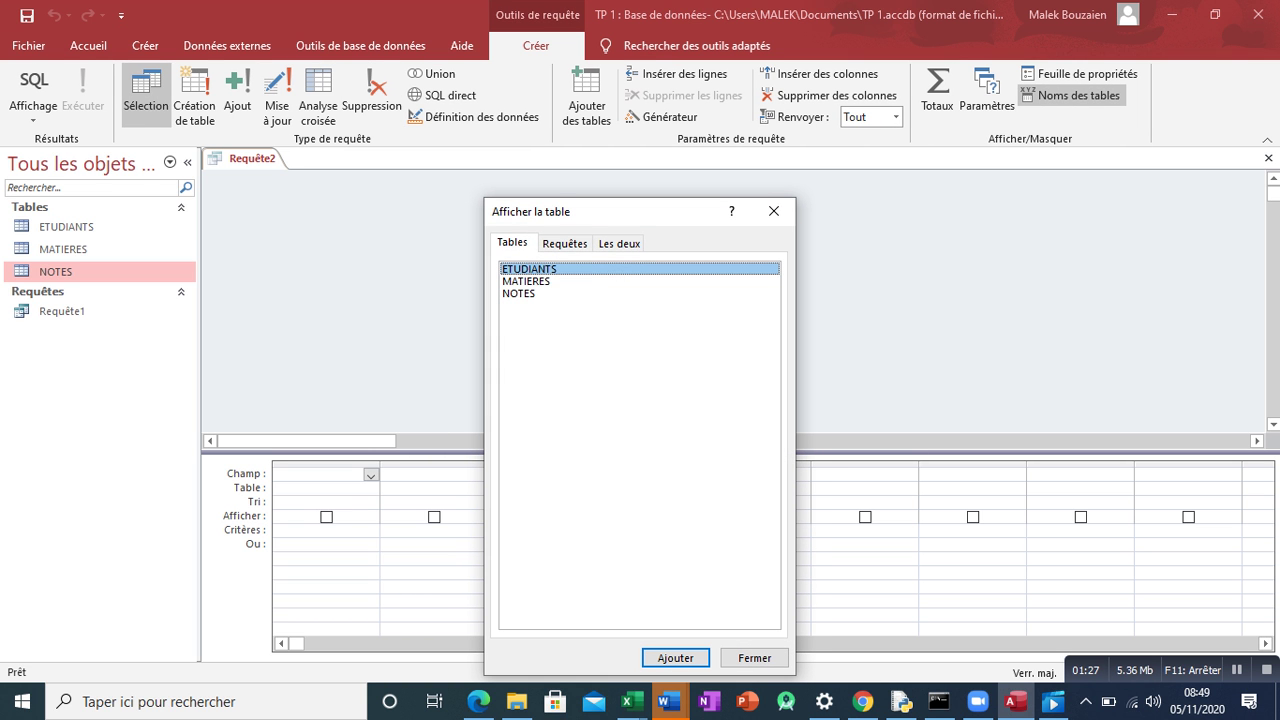
pyautogui.doubleClick(530, 269)
pyautogui.click(755, 658)
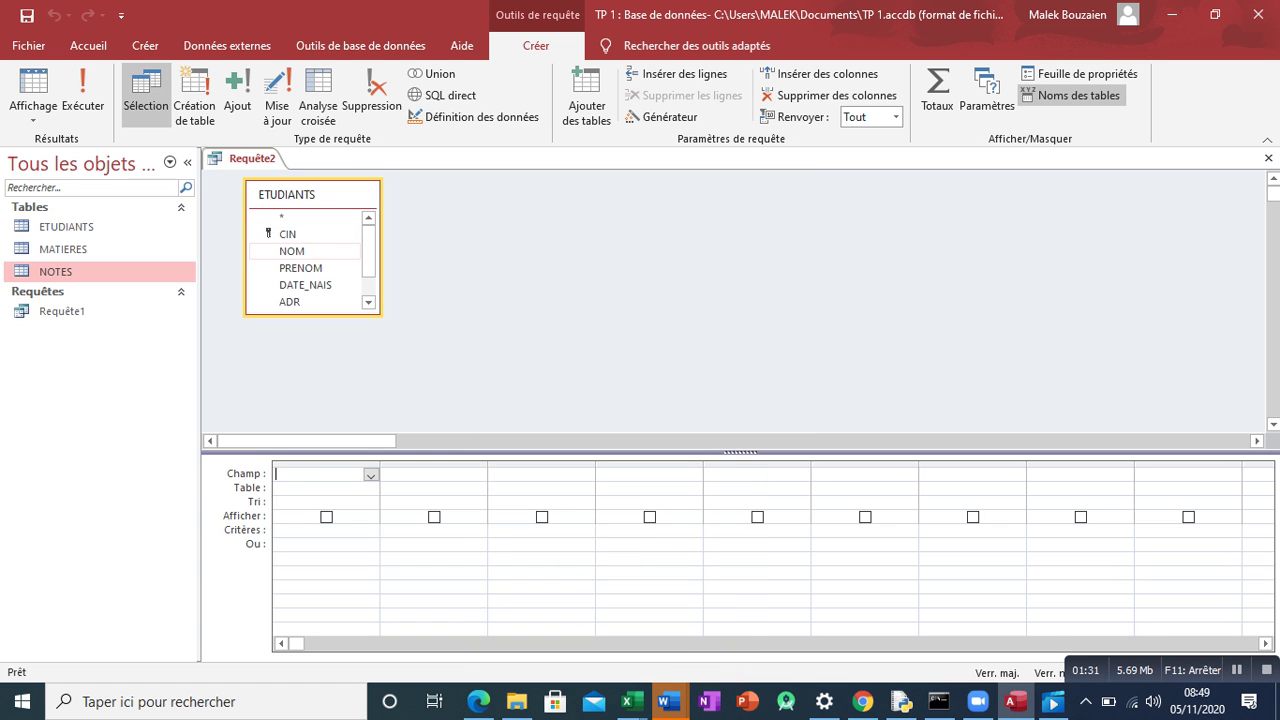
# Add the CIN, NOM, PRENOM and CLASSE fields to the query, checking the required fields in TP_3_access.docx.
pyautogui.doubleClick(288, 234)
pyautogui.doubleClick(292, 251)
pyautogui.doubleClick(299, 268)
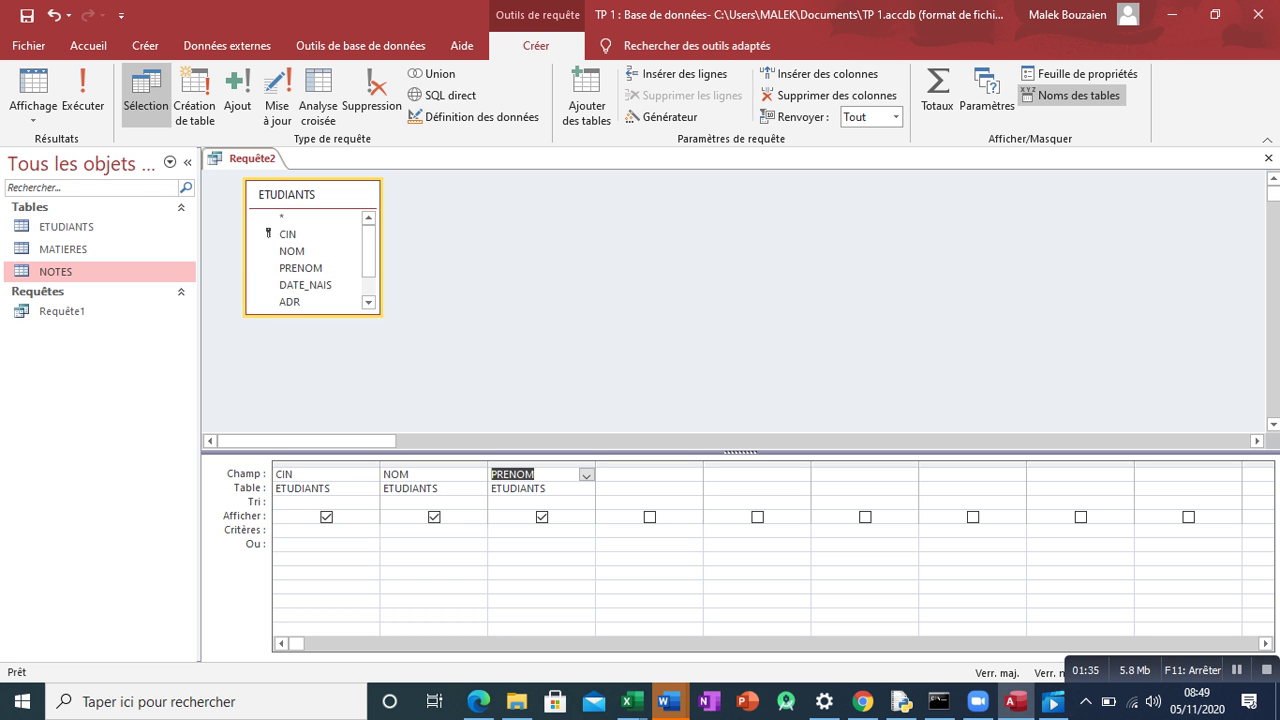
pyautogui.moveTo(668, 702)
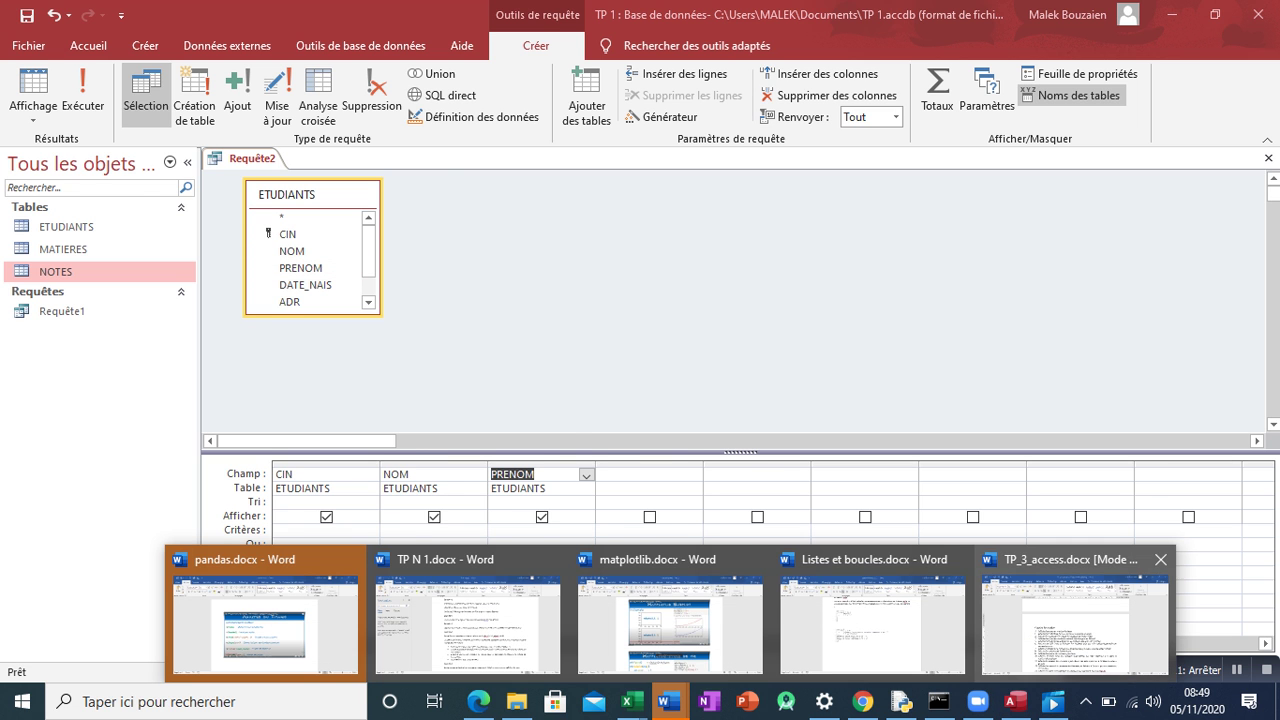
pyautogui.click(1077, 620)
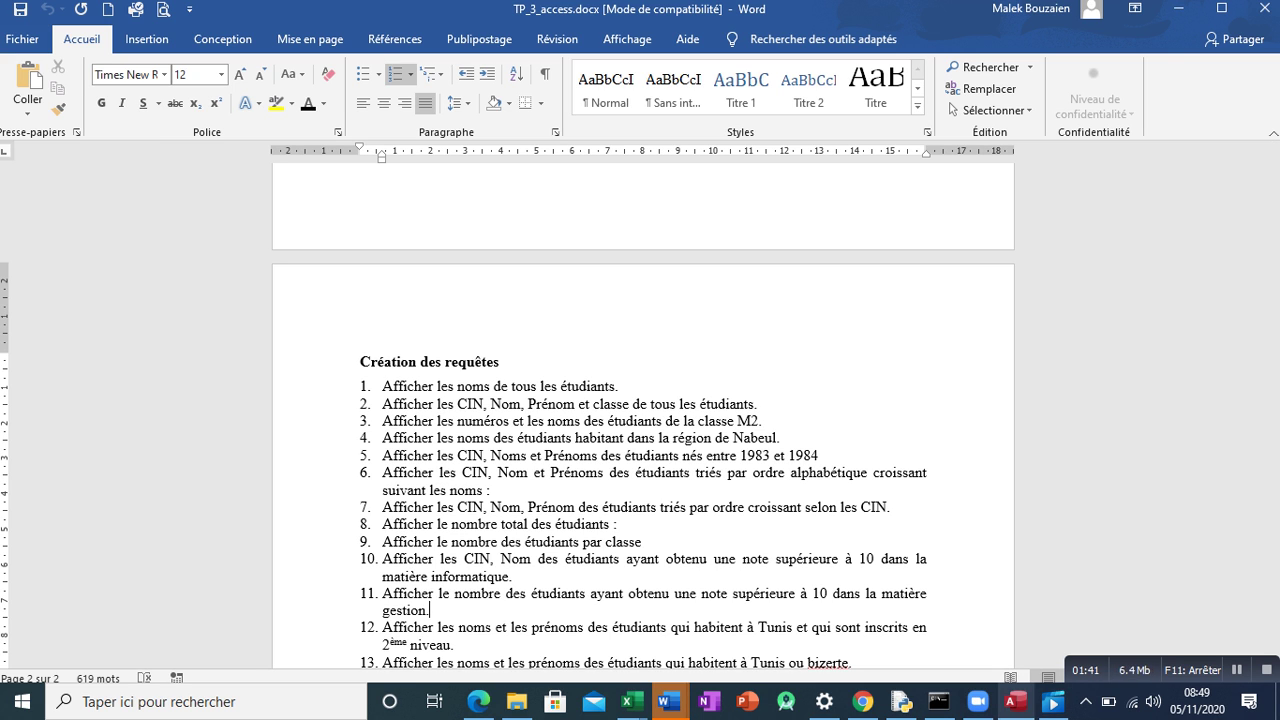
pyautogui.click(1015, 702)
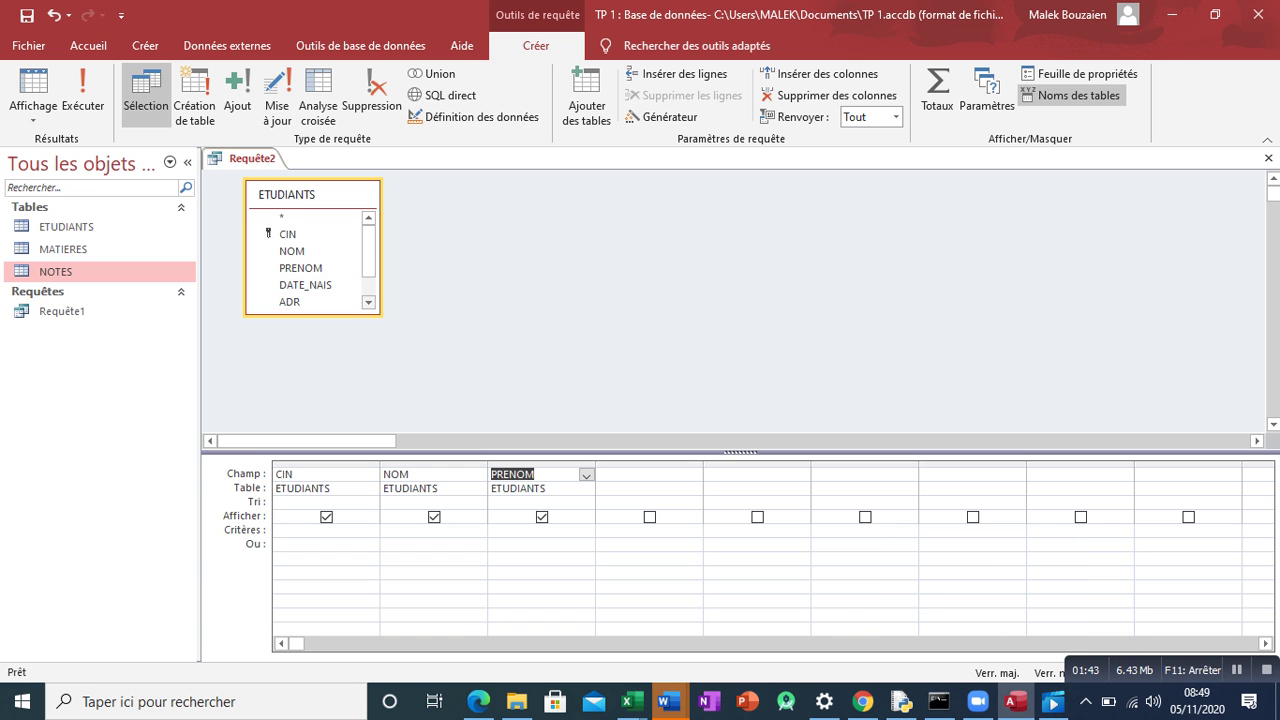
pyautogui.click(369, 302)
pyautogui.doubleClick(296, 303)
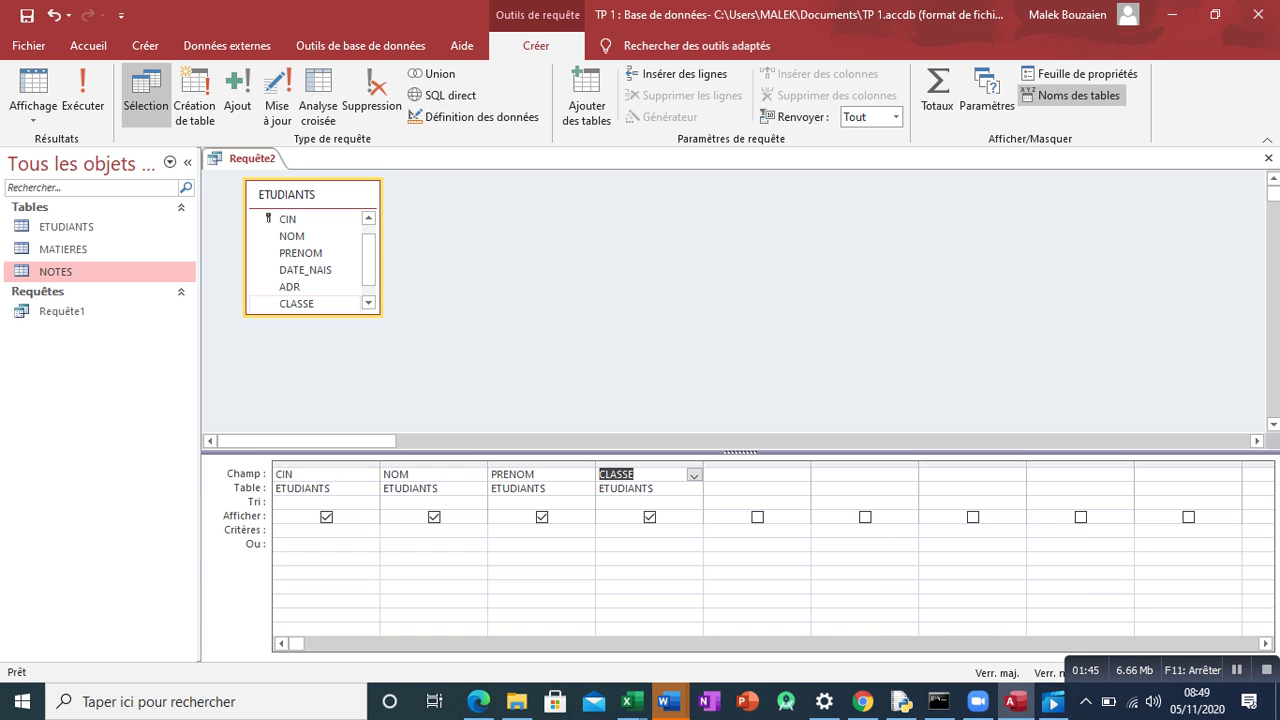
# Run the four-field student query, and close it, saving it as Requête2.
pyautogui.click(82, 100)
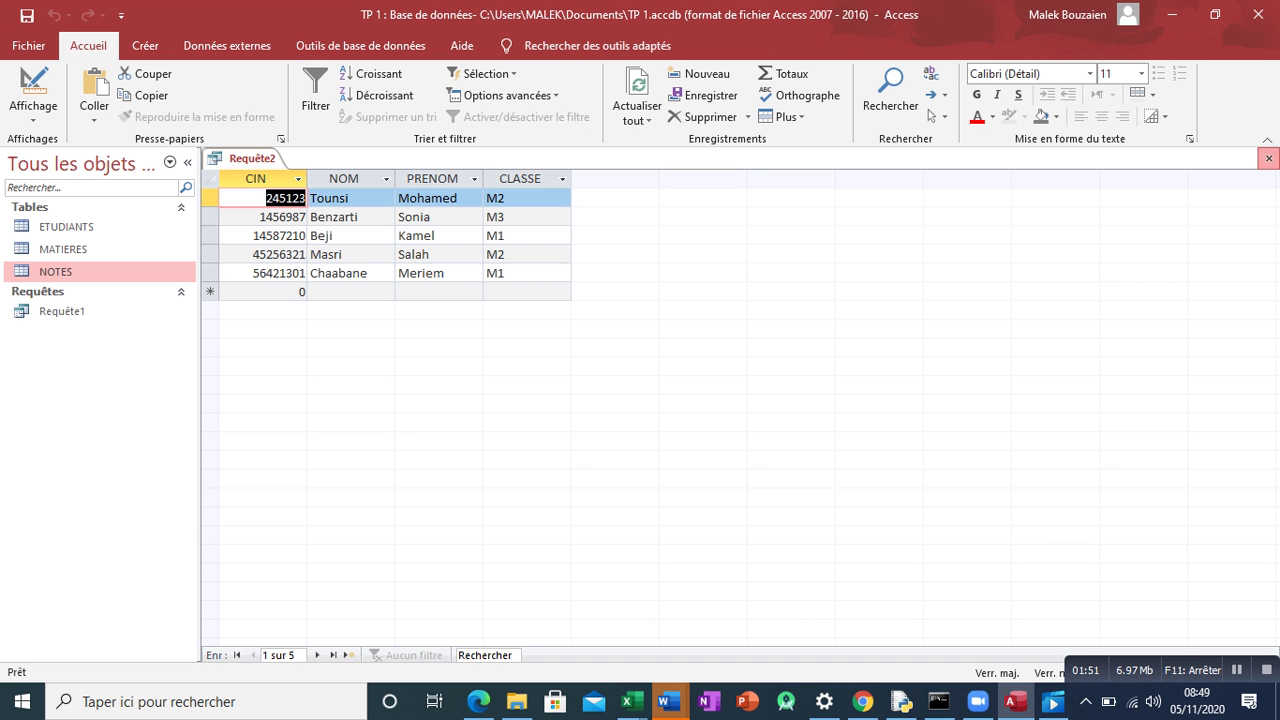
pyautogui.click(1268, 158)
pyautogui.press('Return')
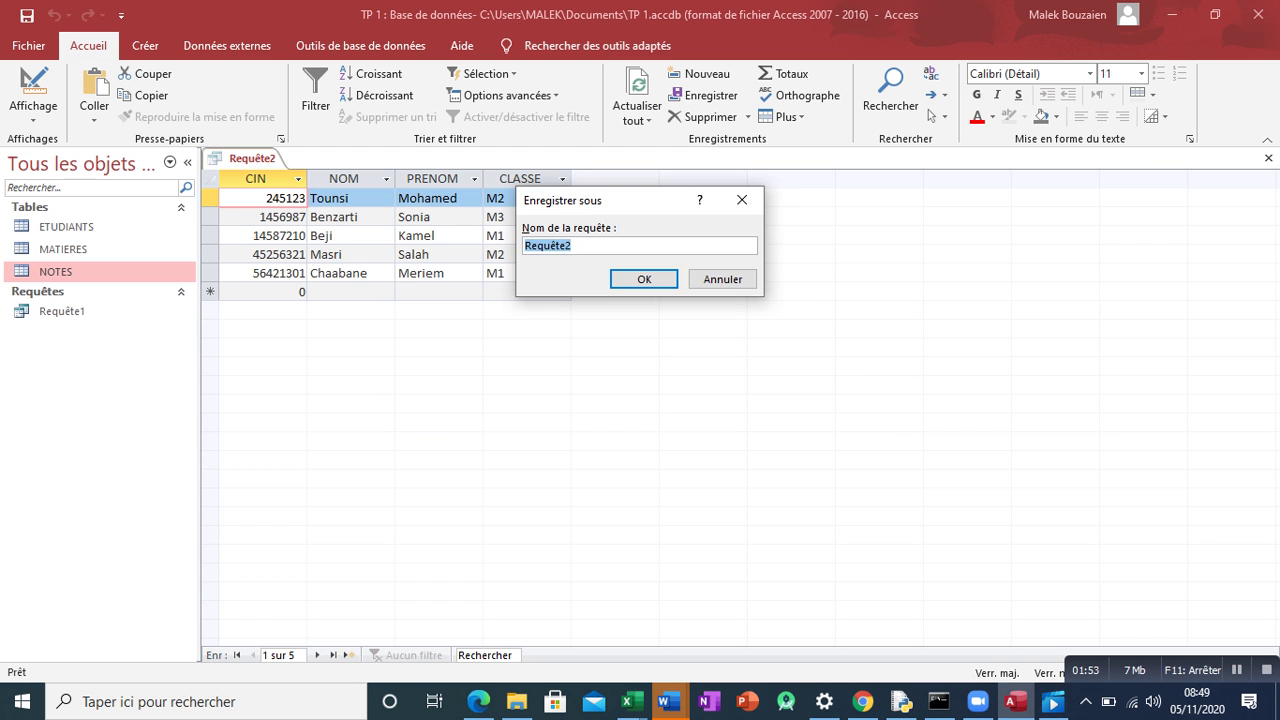
pyautogui.press('Return')
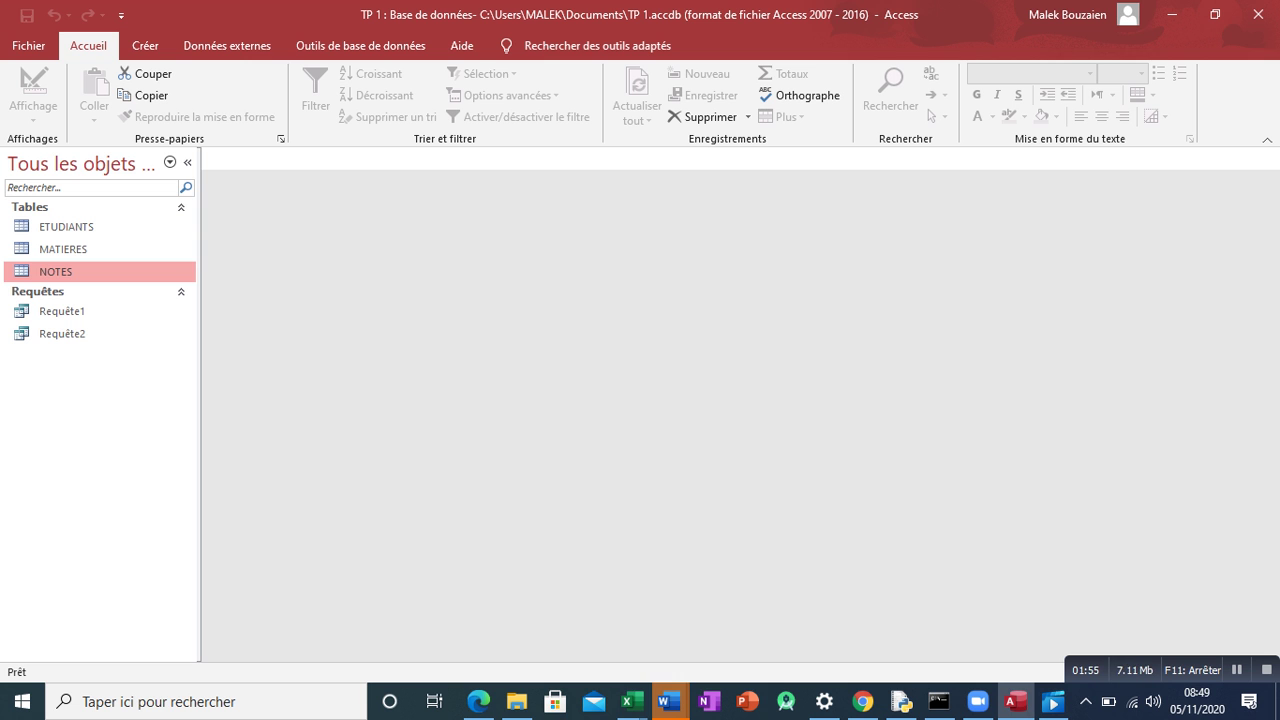
# Switch to TP_3_access.docx in Word and replace the word "numéros" with "CIN" in item 3 of the query list.
pyautogui.moveTo(669, 701)
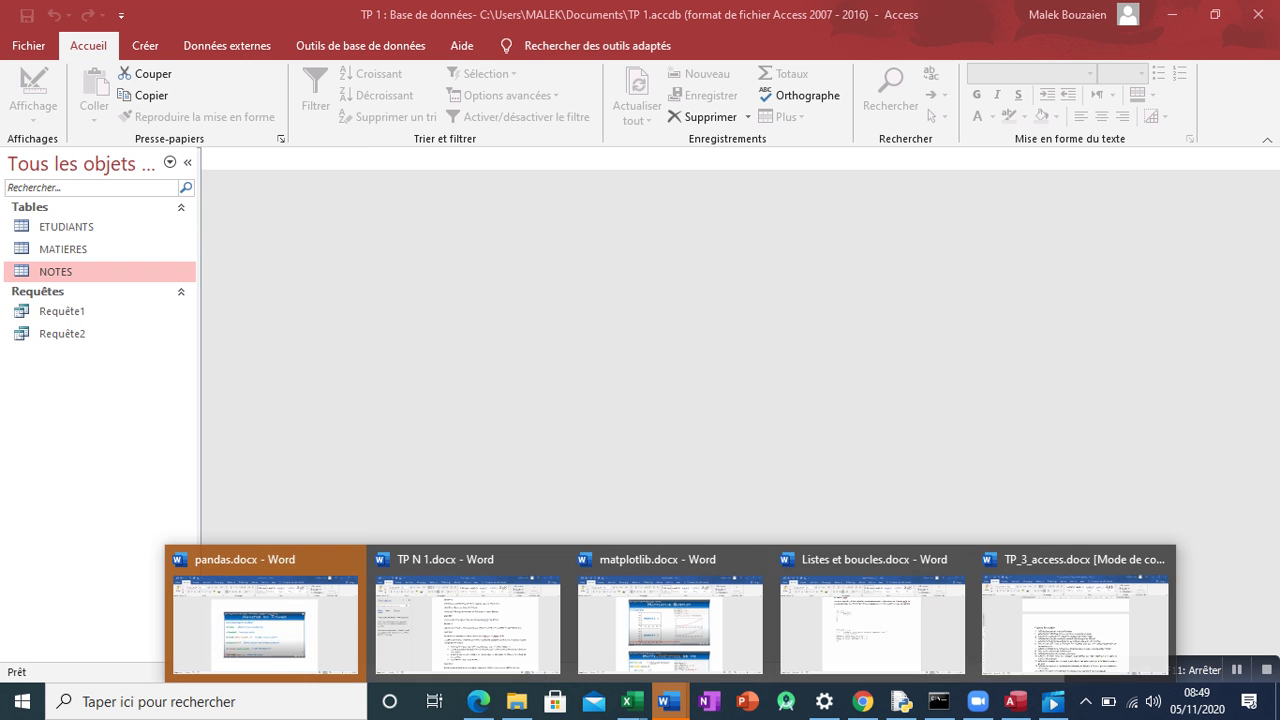
pyautogui.click(1070, 610)
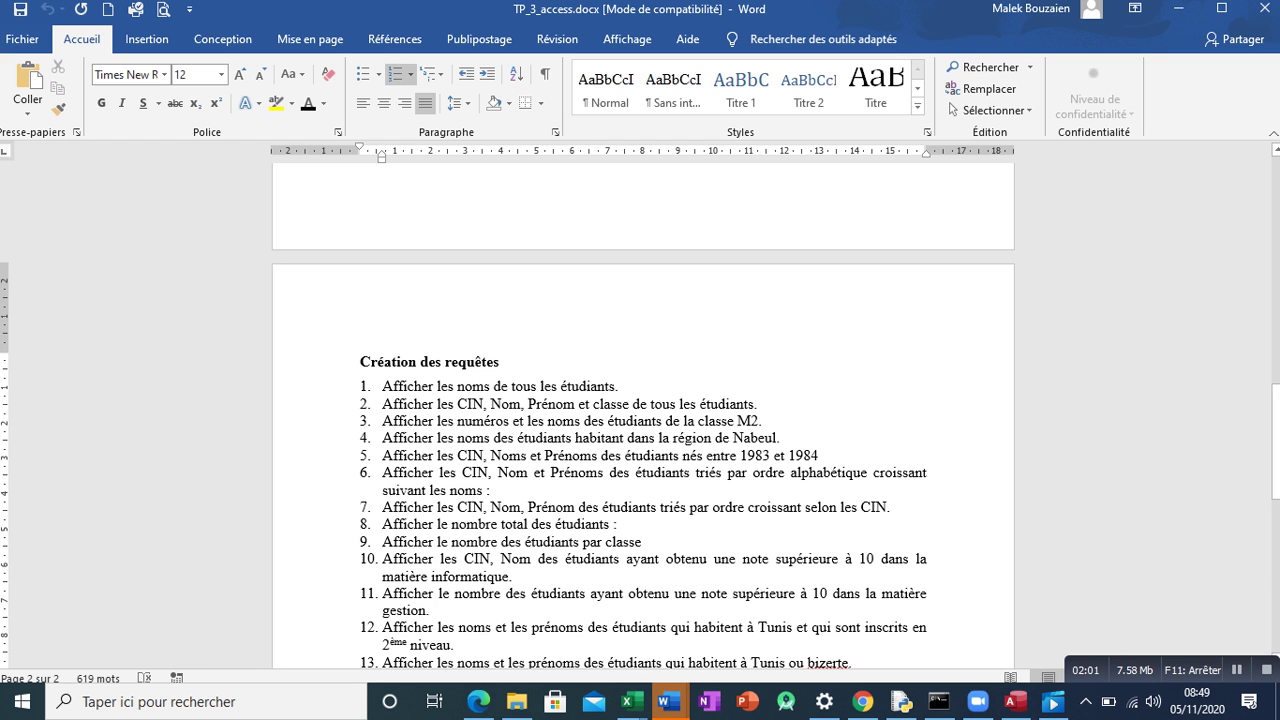
pyautogui.doubleClick(484, 421)
pyautogui.write('ci')
pyautogui.write('n')
pyautogui.press('BackSpace')
pyautogui.press('BackSpace')
pyautogui.press('BackSpace')
pyautogui.press('BackSpace')
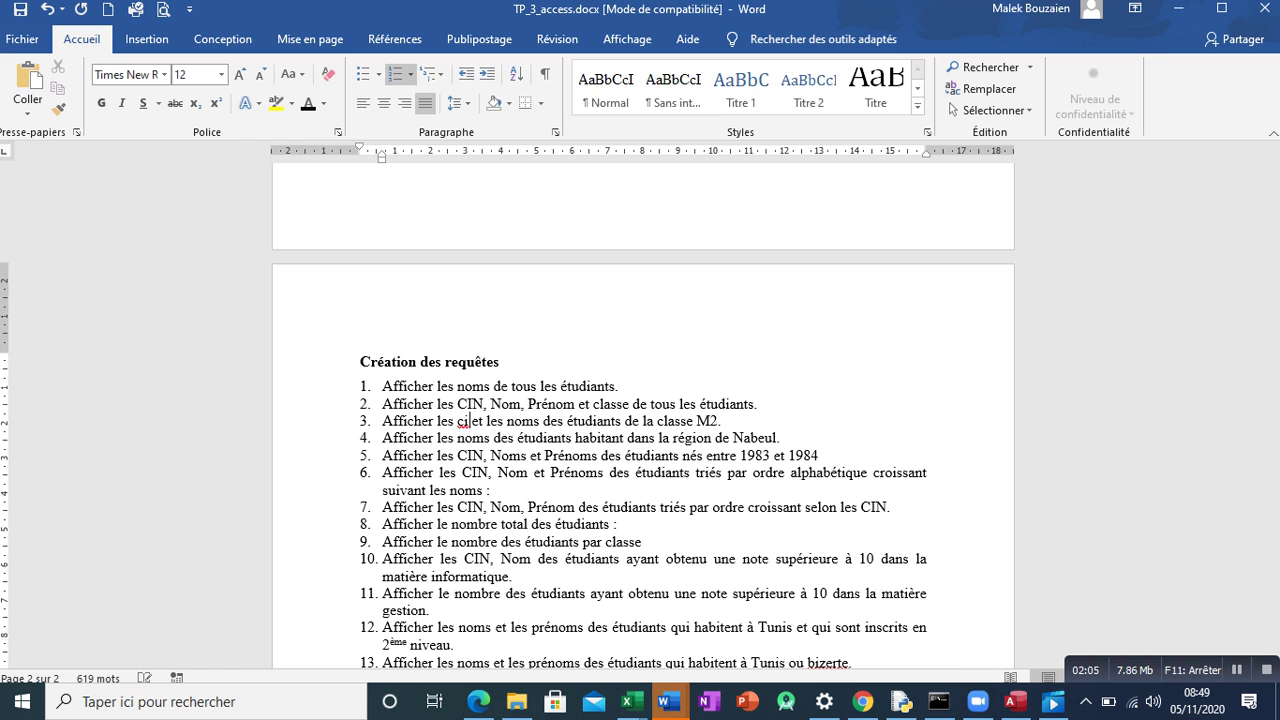
pyautogui.write('CIN')
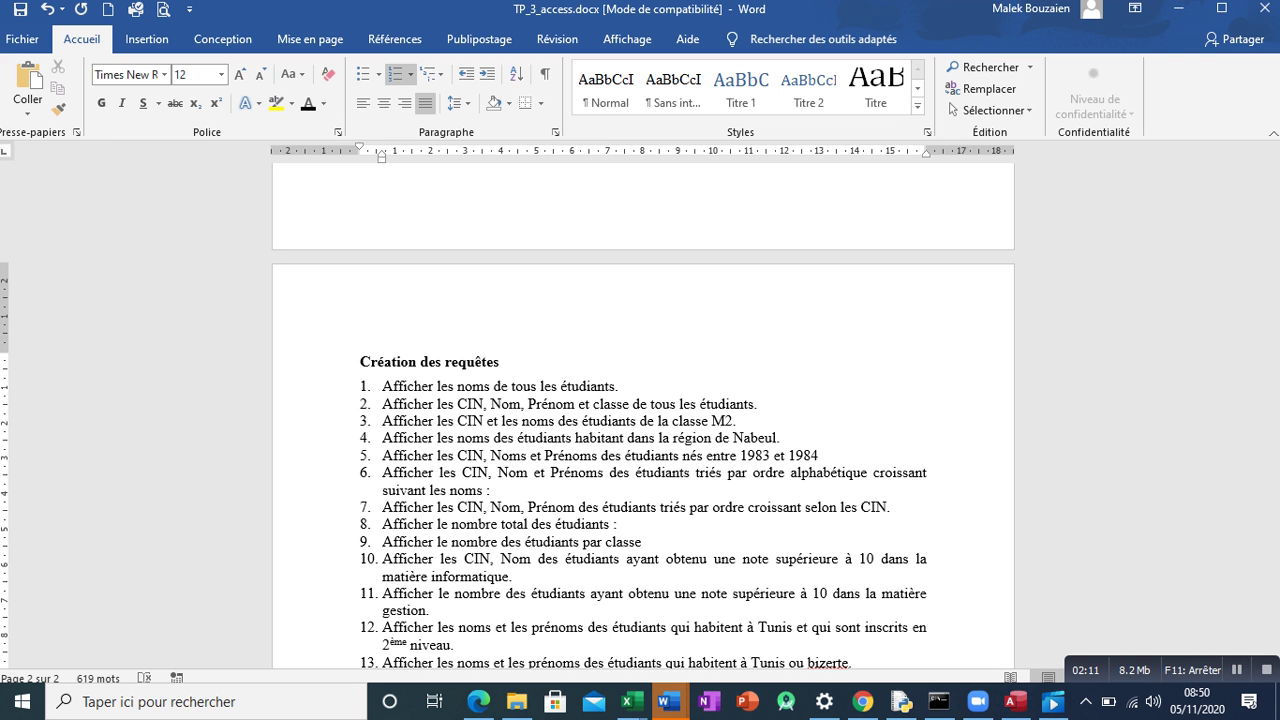
# Switch to Access and create a new Design view query based on the ETUDIANTS table.
pyautogui.click(1016, 701)
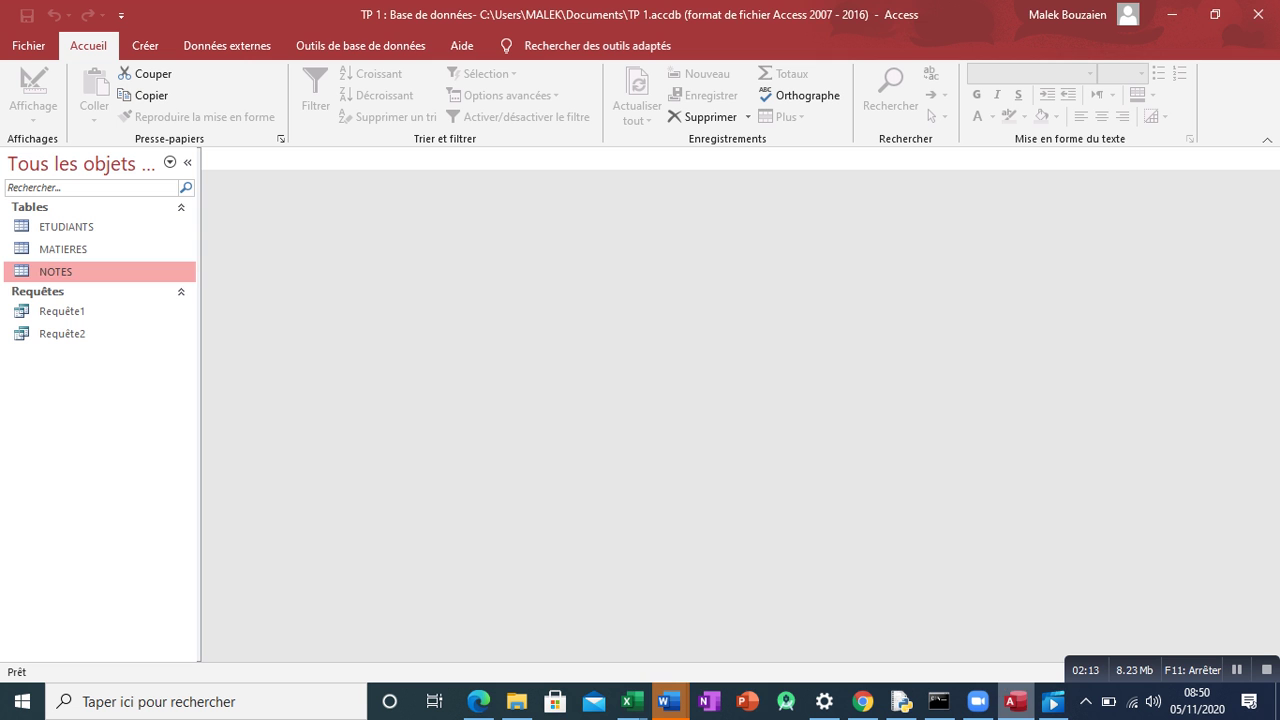
pyautogui.click(145, 45)
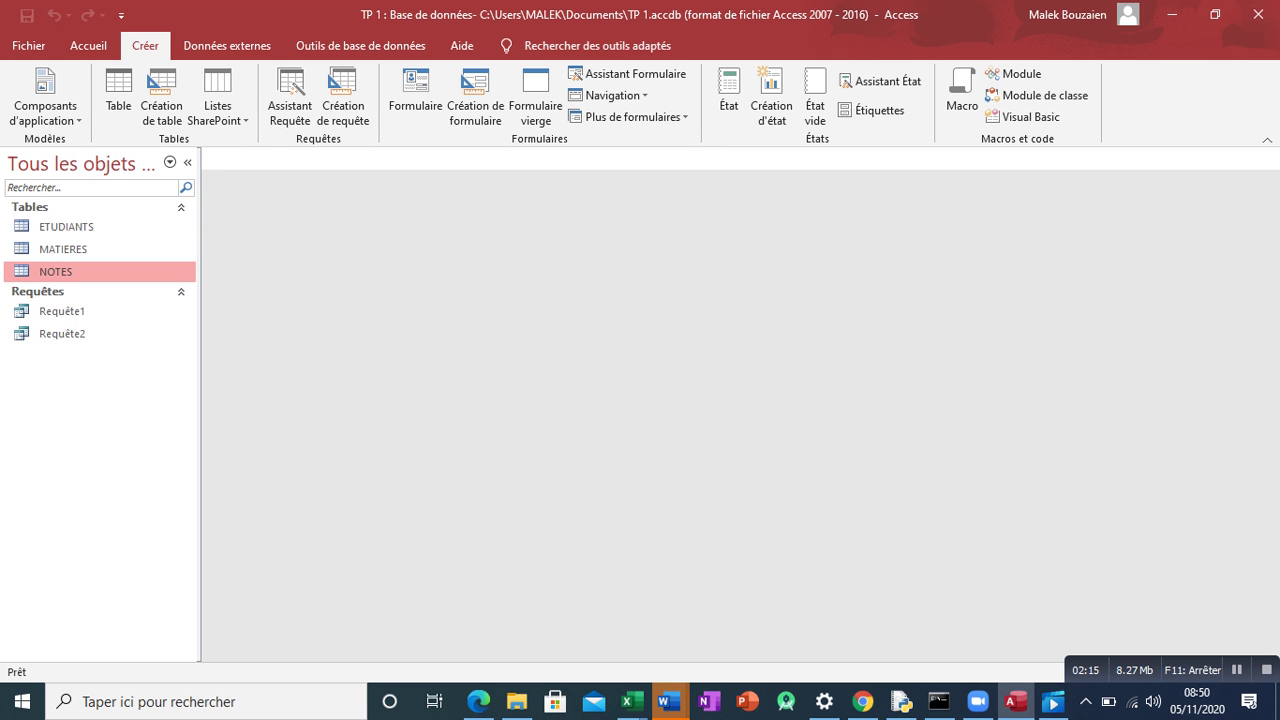
pyautogui.click(343, 95)
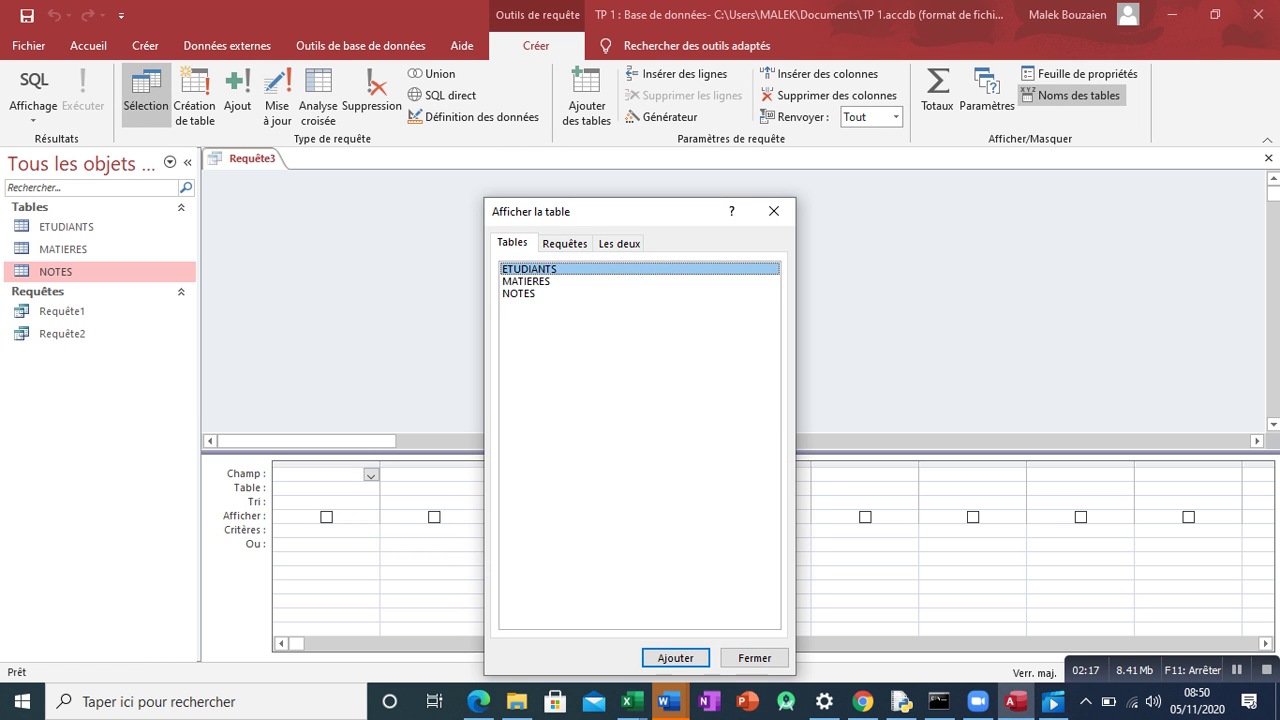
pyautogui.doubleClick(529, 269)
pyautogui.click(755, 658)
# Add the CIN, NOM and CLASSE fields of ETUDIANTS to the query grid.
pyautogui.doubleClick(288, 234)
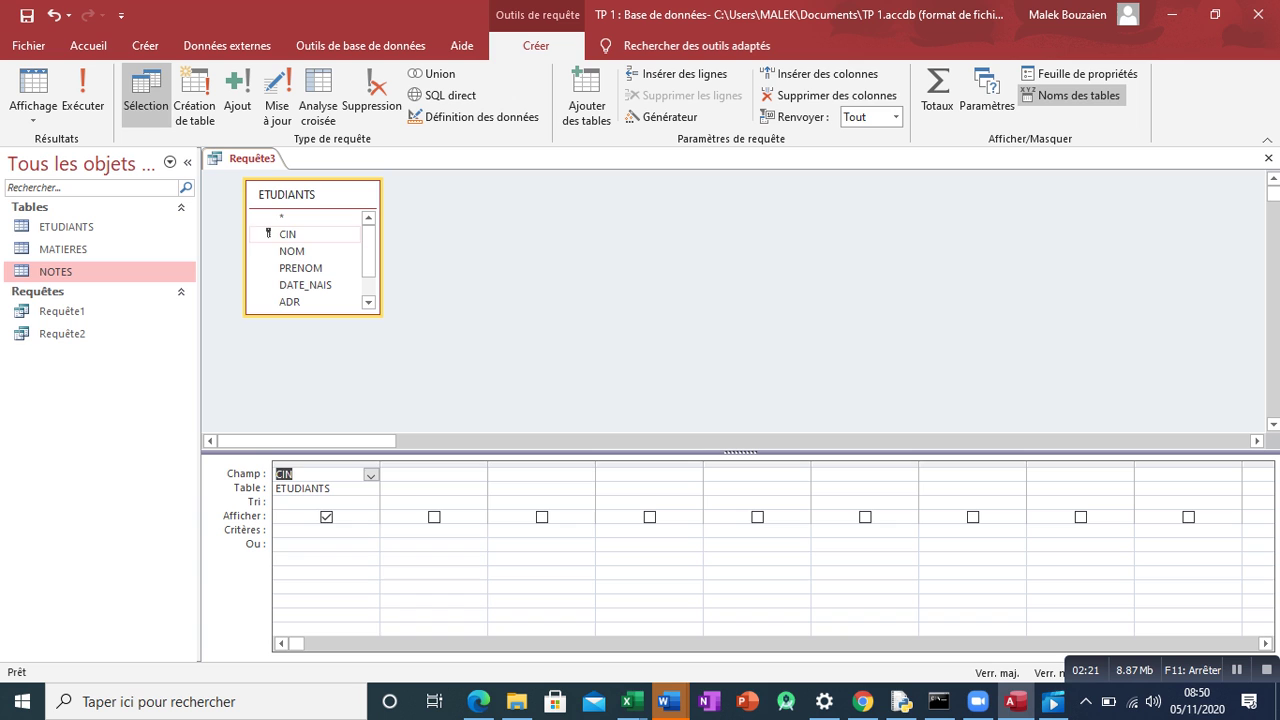
pyautogui.doubleClick(292, 251)
pyautogui.click(368, 303)
pyautogui.press('Down')
pyautogui.press('Return')
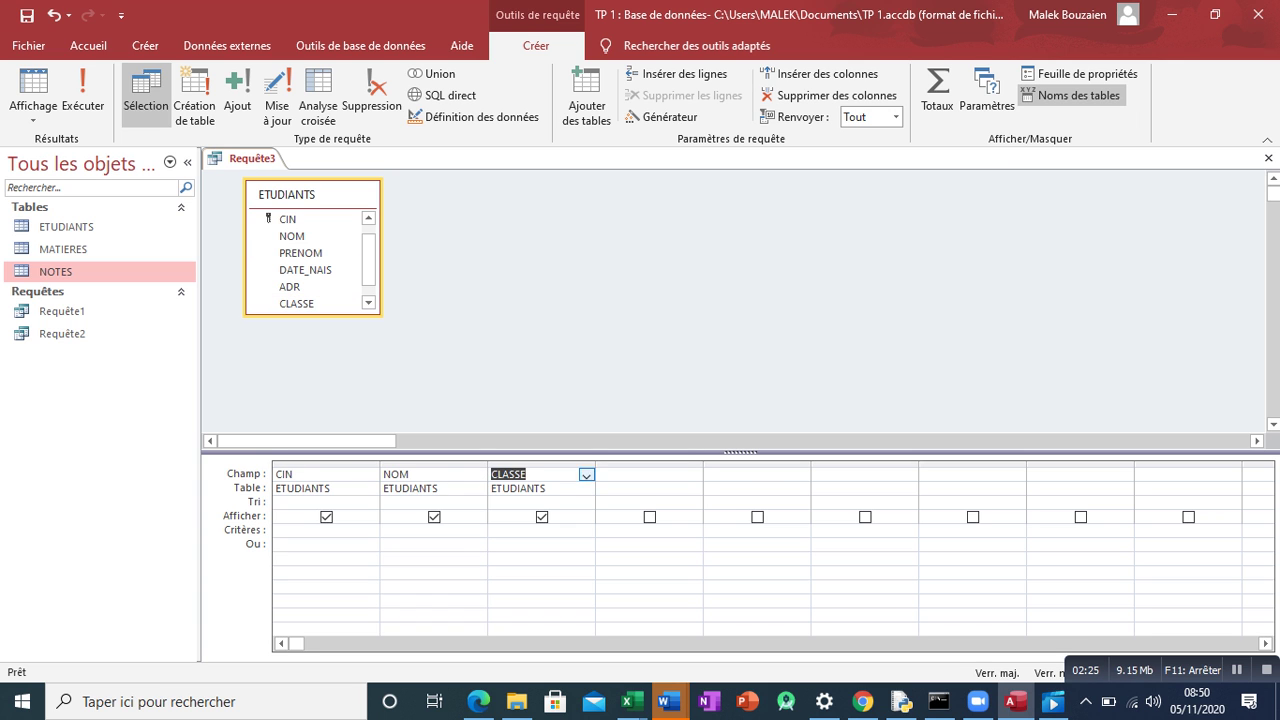
# Set the criterion m2 on the CLASSE field and run the query.
pyautogui.click(530, 531)
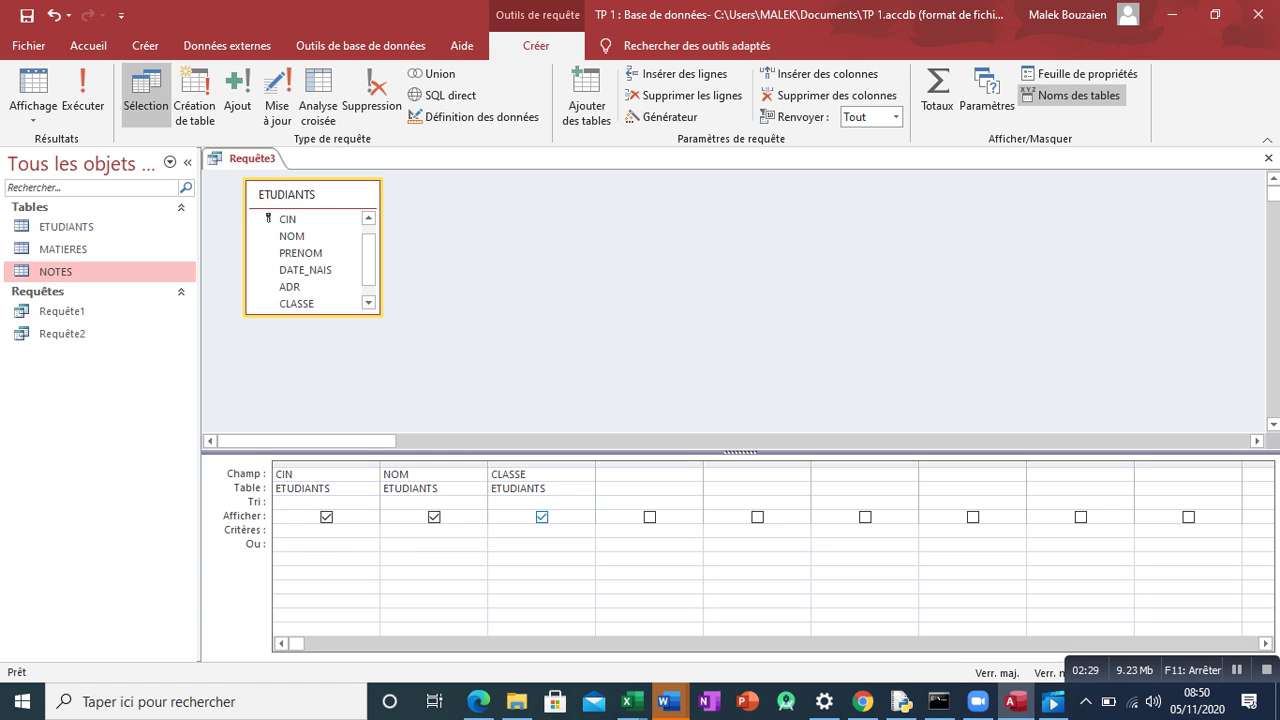
pyautogui.write('M')
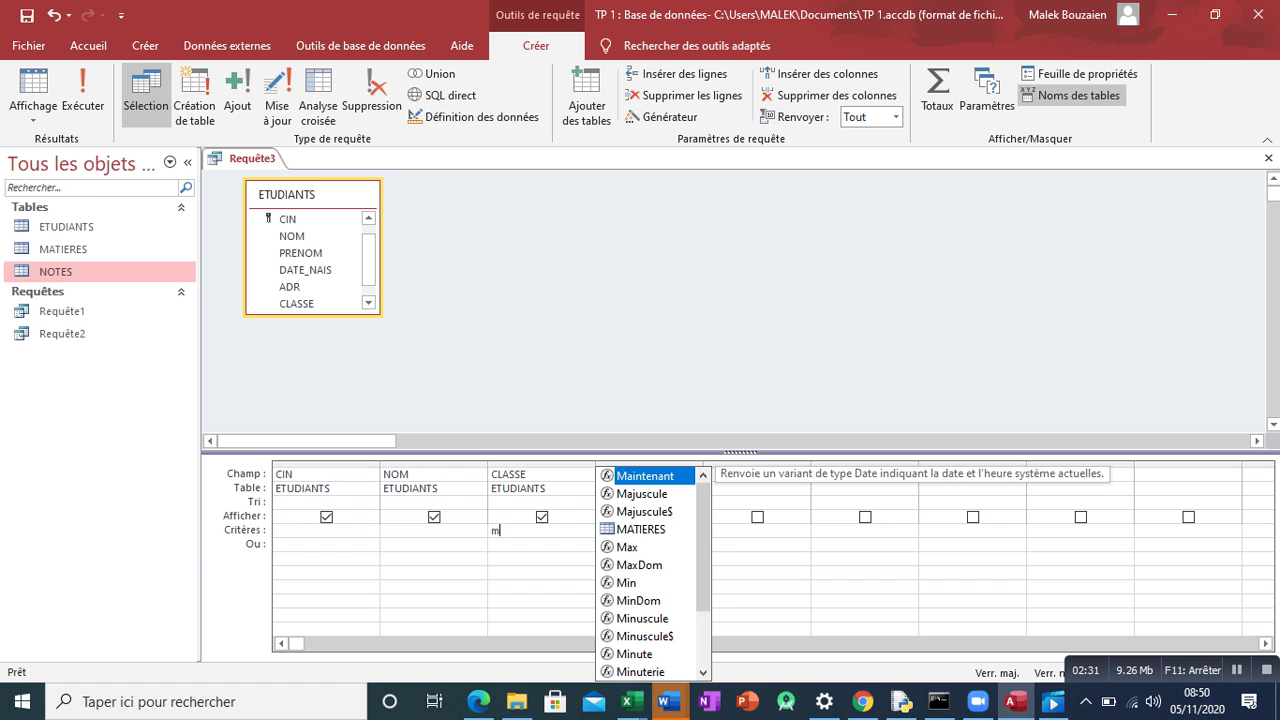
pyautogui.press('Escape')
pyautogui.write('2')
pyautogui.click(82, 95)
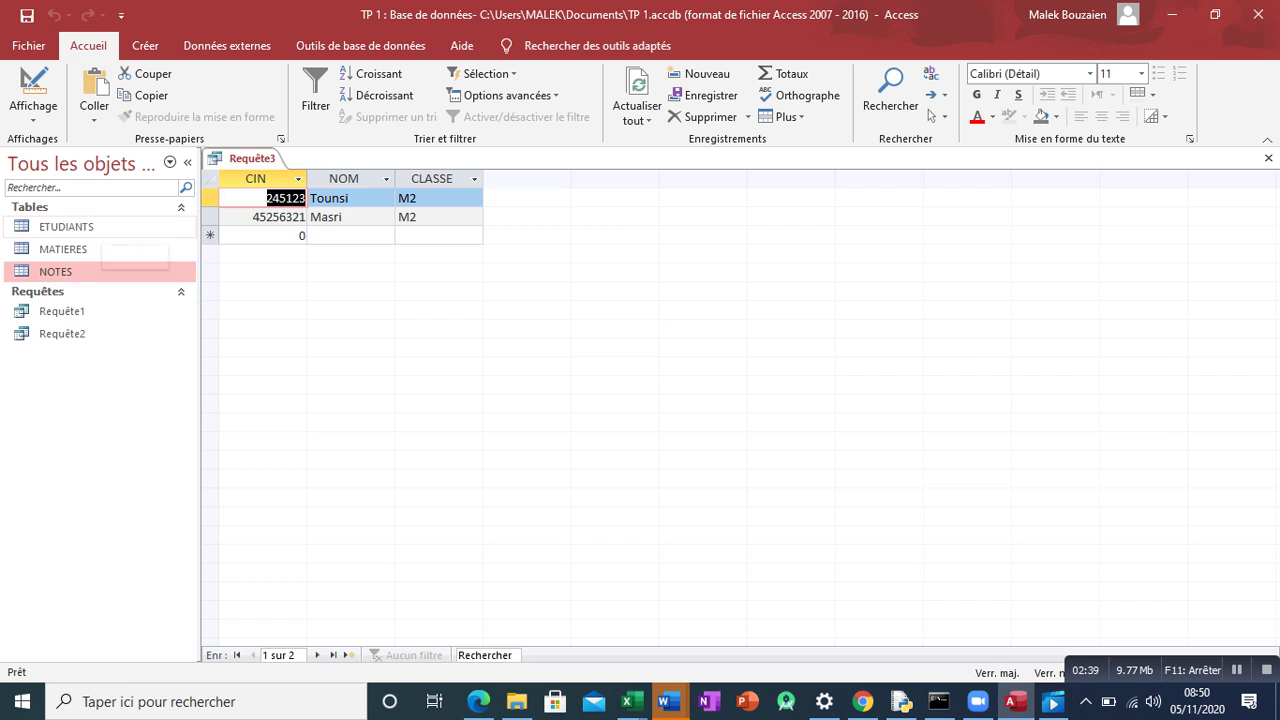
# Check the class query's results against the ETUDIANTS table, and close both, saving the query as Requête3.
pyautogui.doubleClick(66, 227)
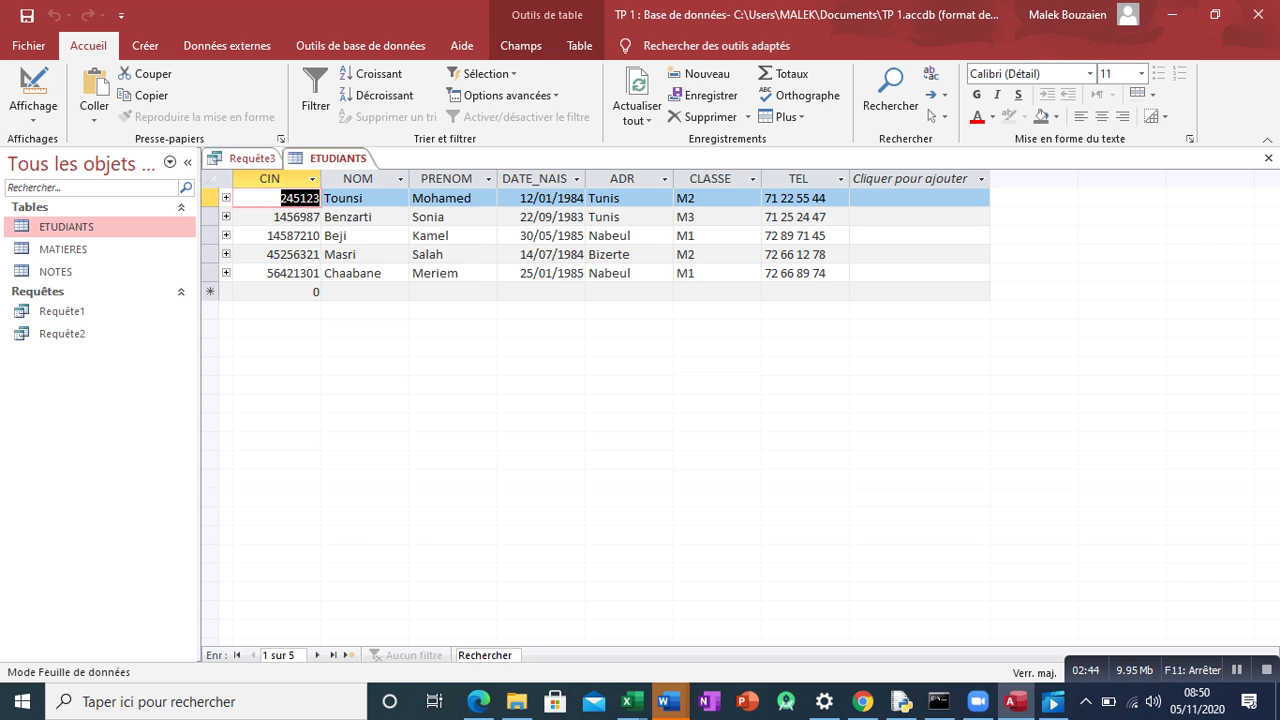
pyautogui.click(1268, 158)
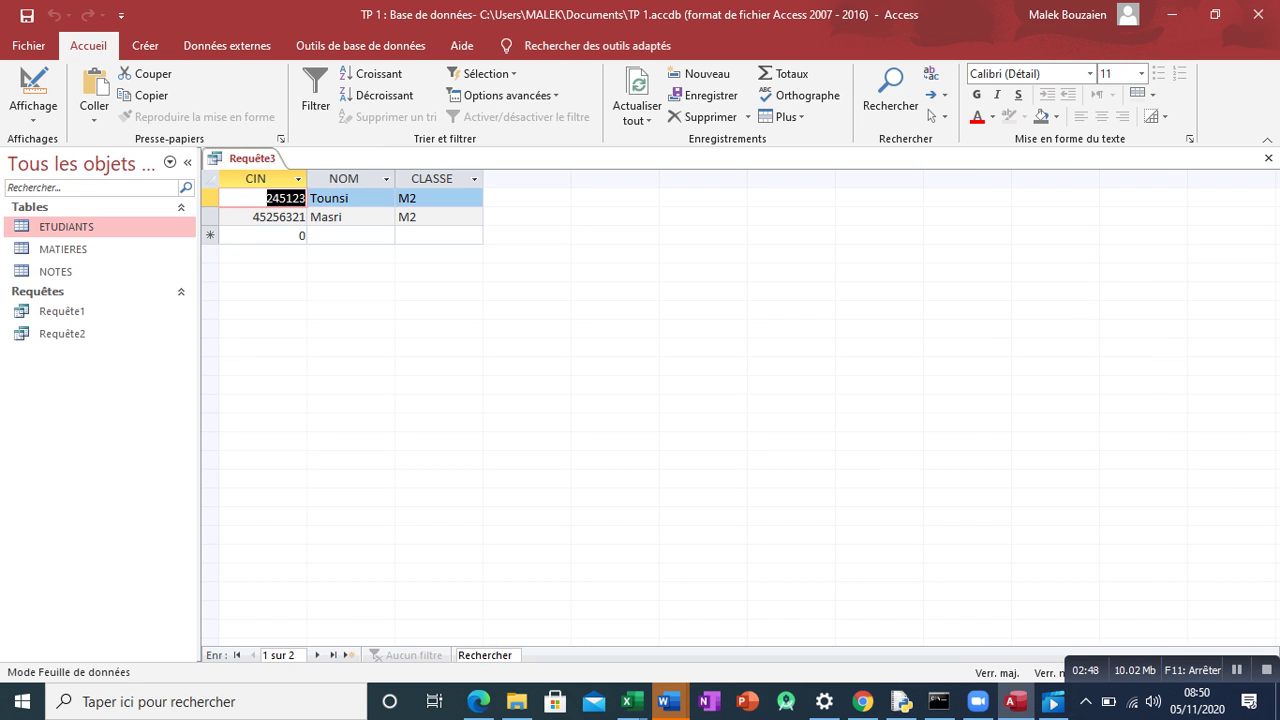
pyautogui.click(1268, 158)
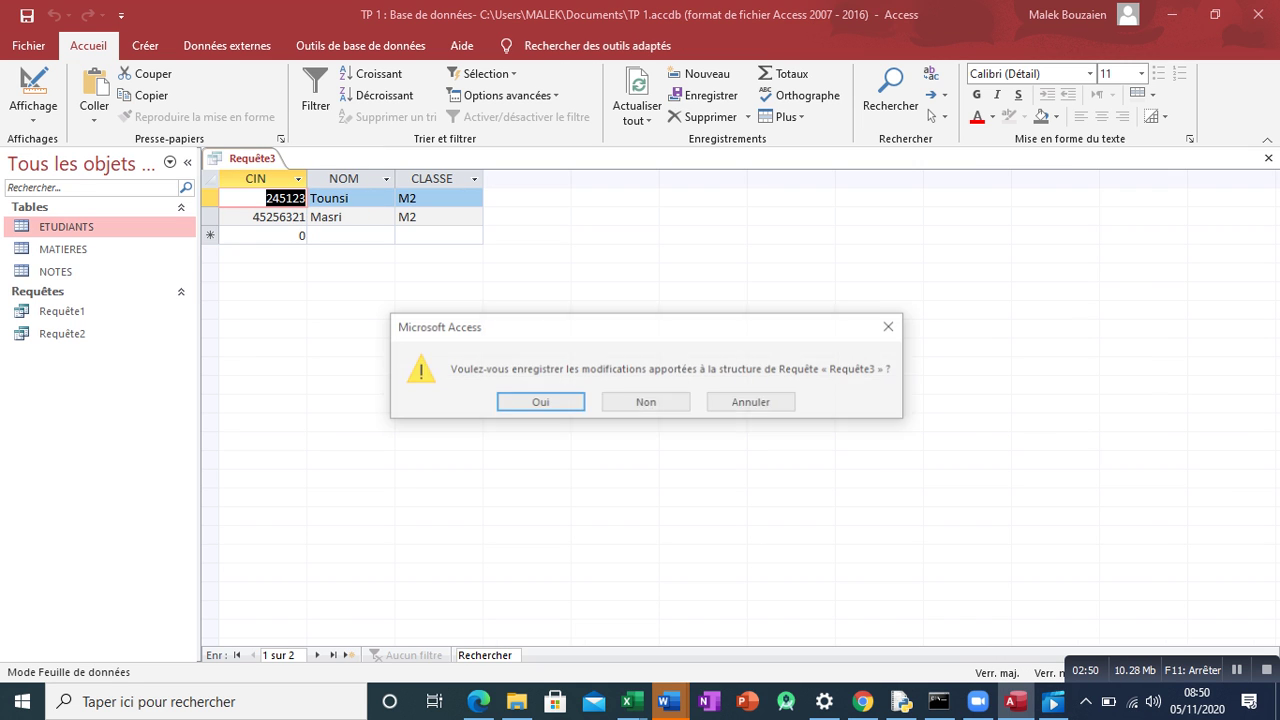
pyautogui.press('Return')
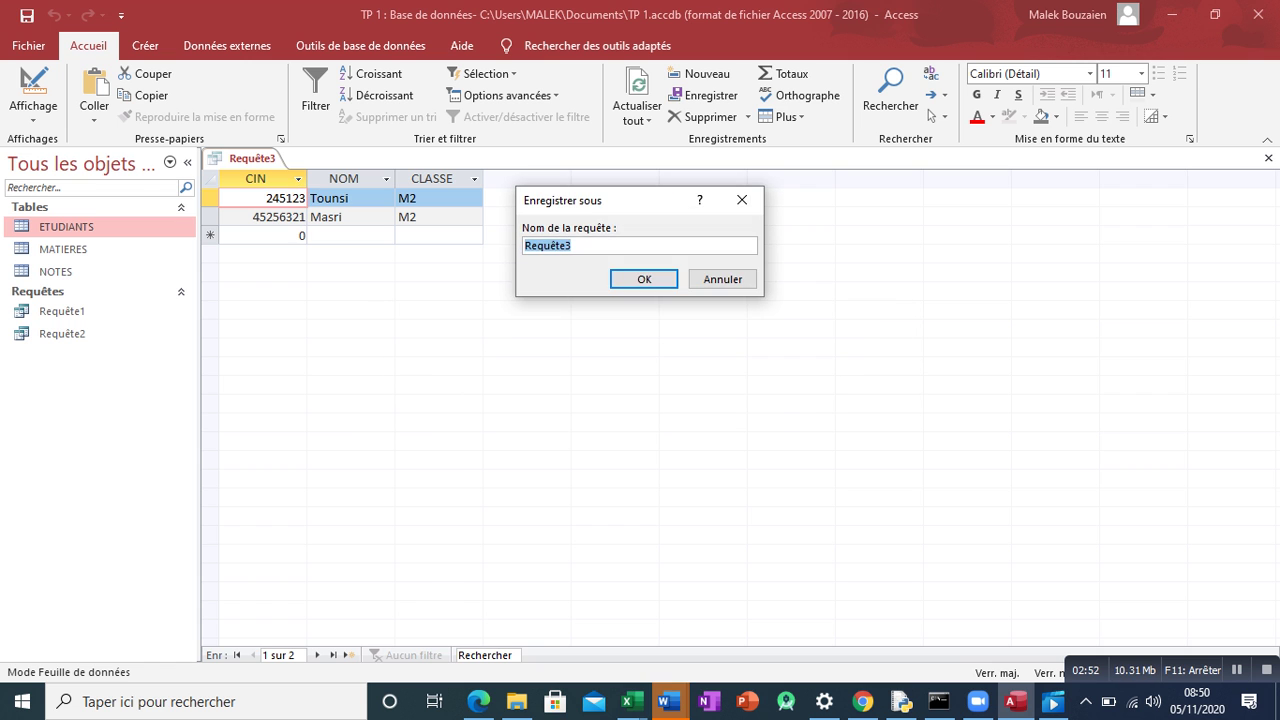
pyautogui.press('Return')
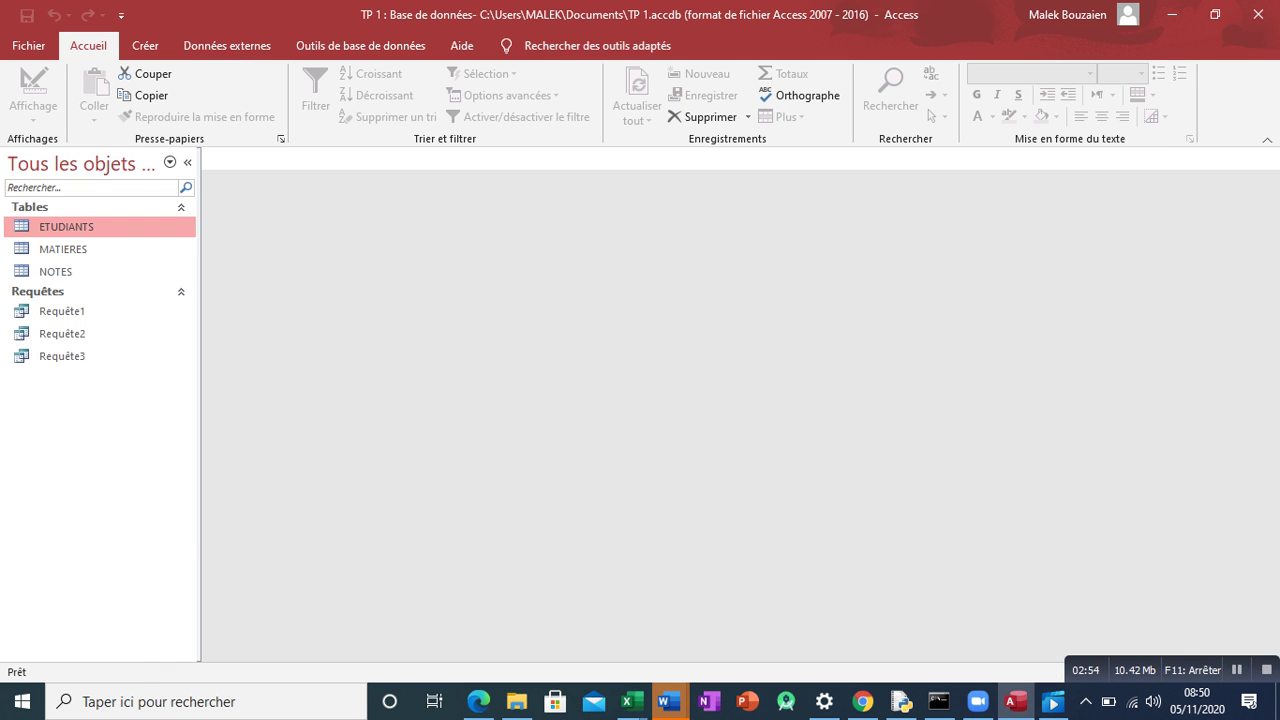
# Consult item 4 of TP_3_access.docx in Word, and create a new Design view query in Access on the ETUDIANTS table.
pyautogui.moveTo(669, 701)
pyautogui.click(1075, 620)
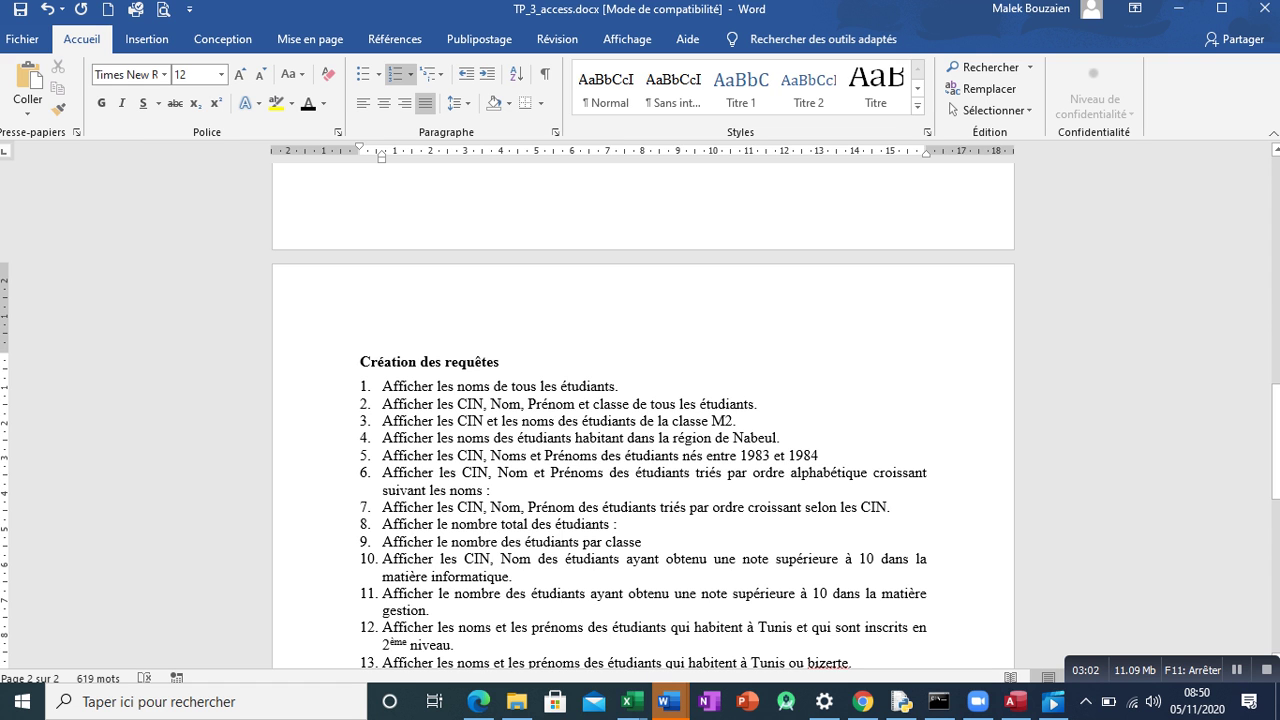
pyautogui.click(1016, 702)
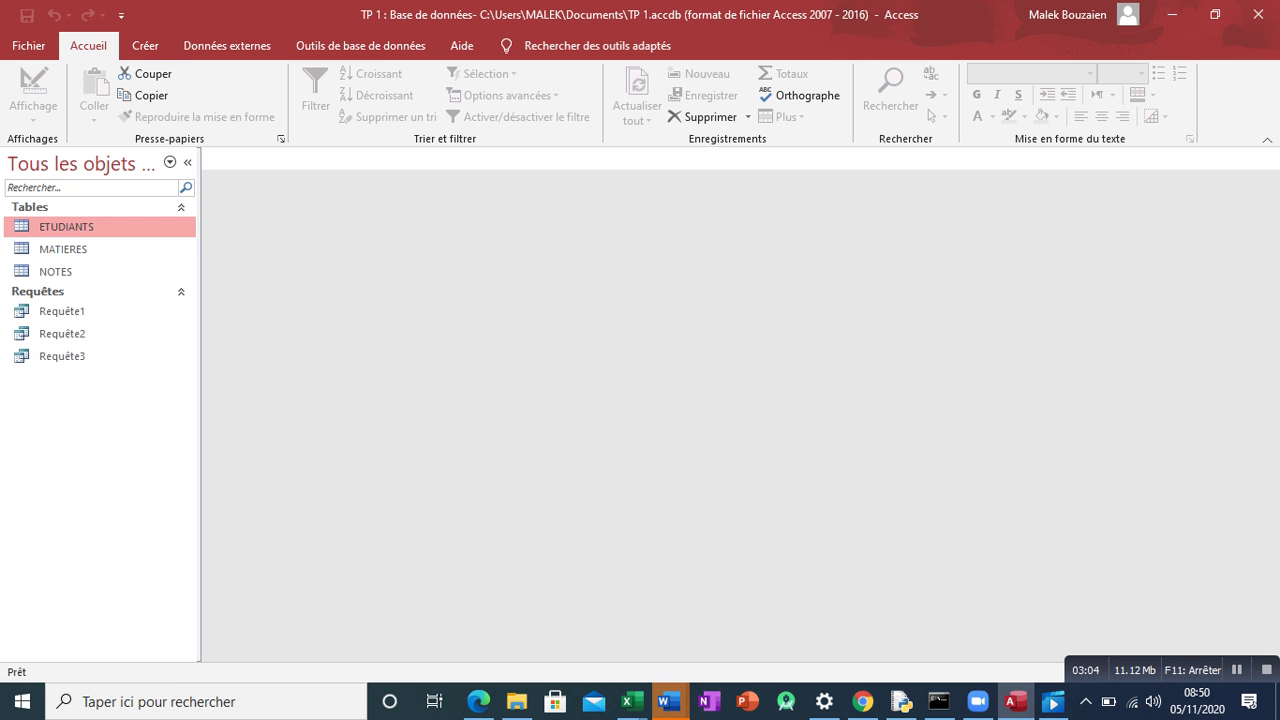
pyautogui.click(145, 45)
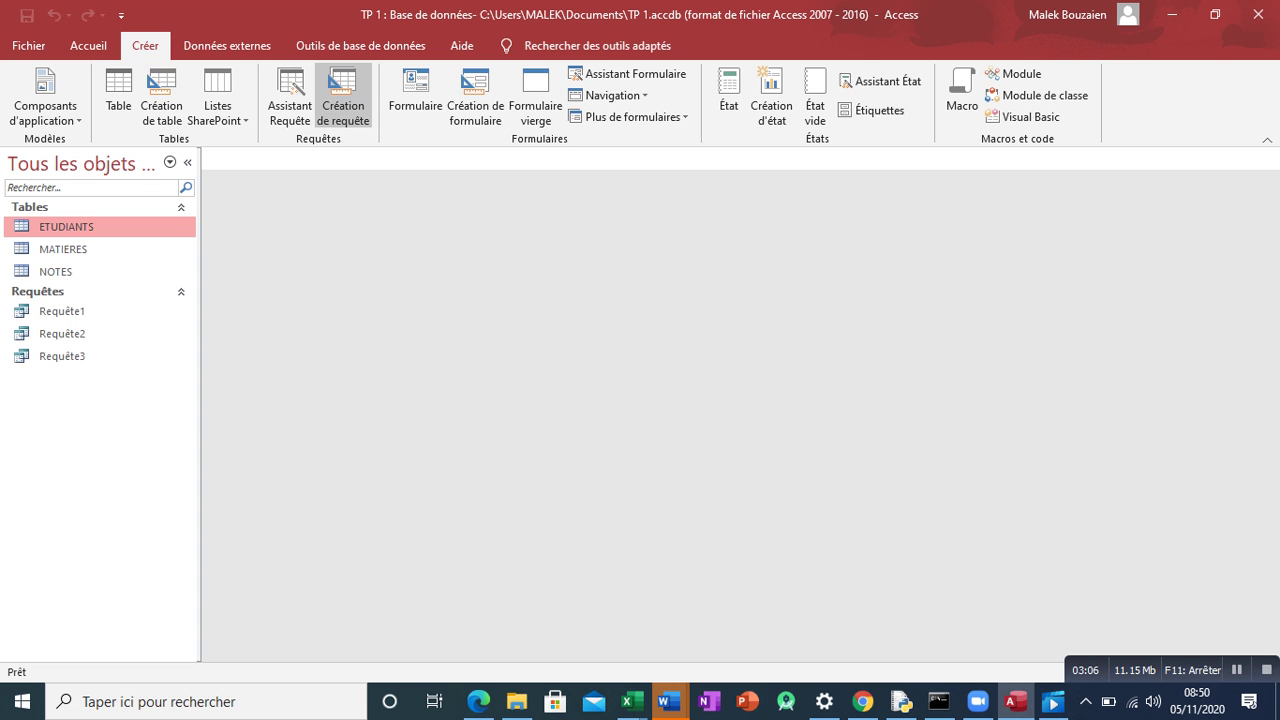
pyautogui.click(343, 95)
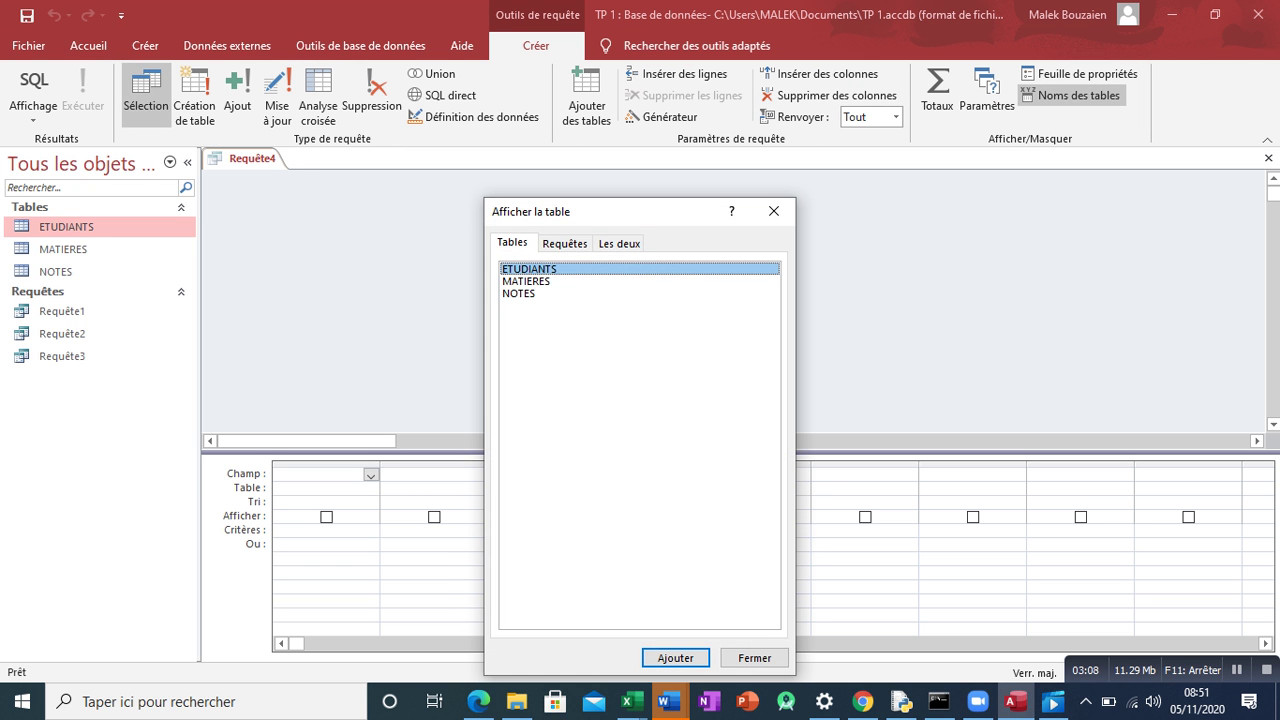
pyautogui.doubleClick(529, 269)
pyautogui.click(754, 658)
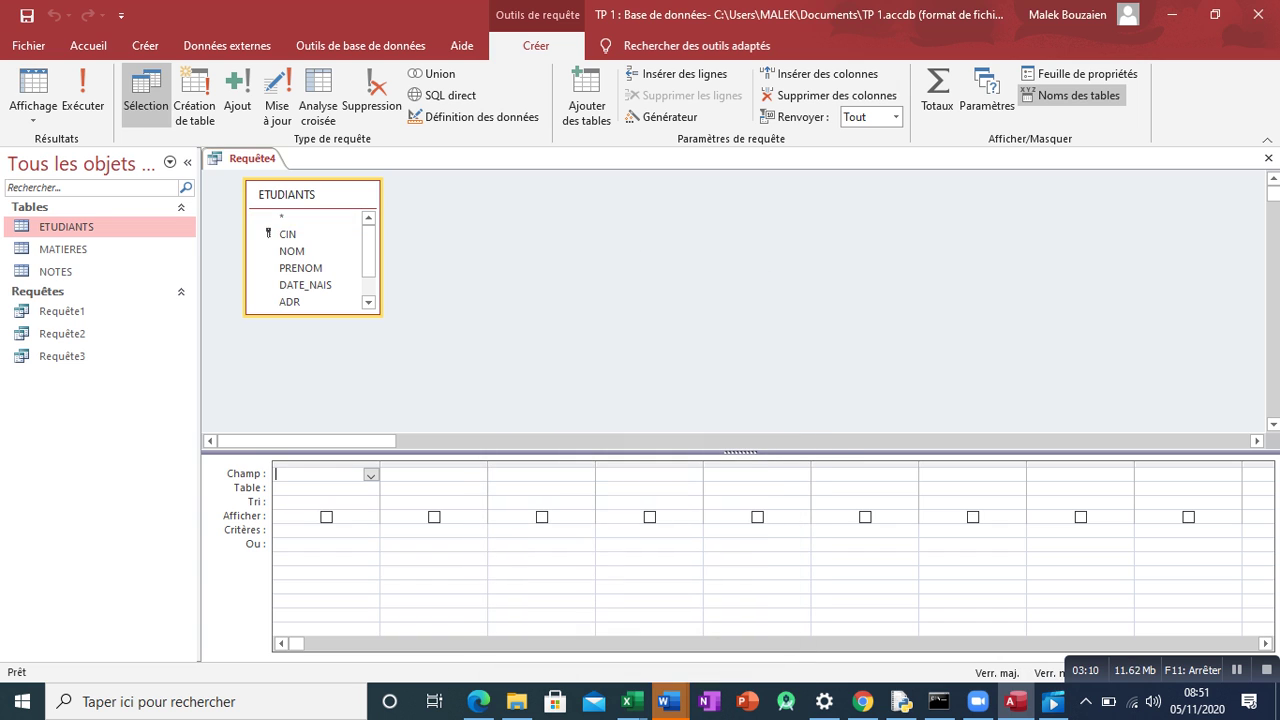
# Enlarge the ETUDIANTS field list, and add the NOM and ADR fields with the criterion NABEUL on ADR.
pyautogui.moveTo(314, 316); pyautogui.dragTo(314, 360)
pyautogui.doubleClick(292, 251)
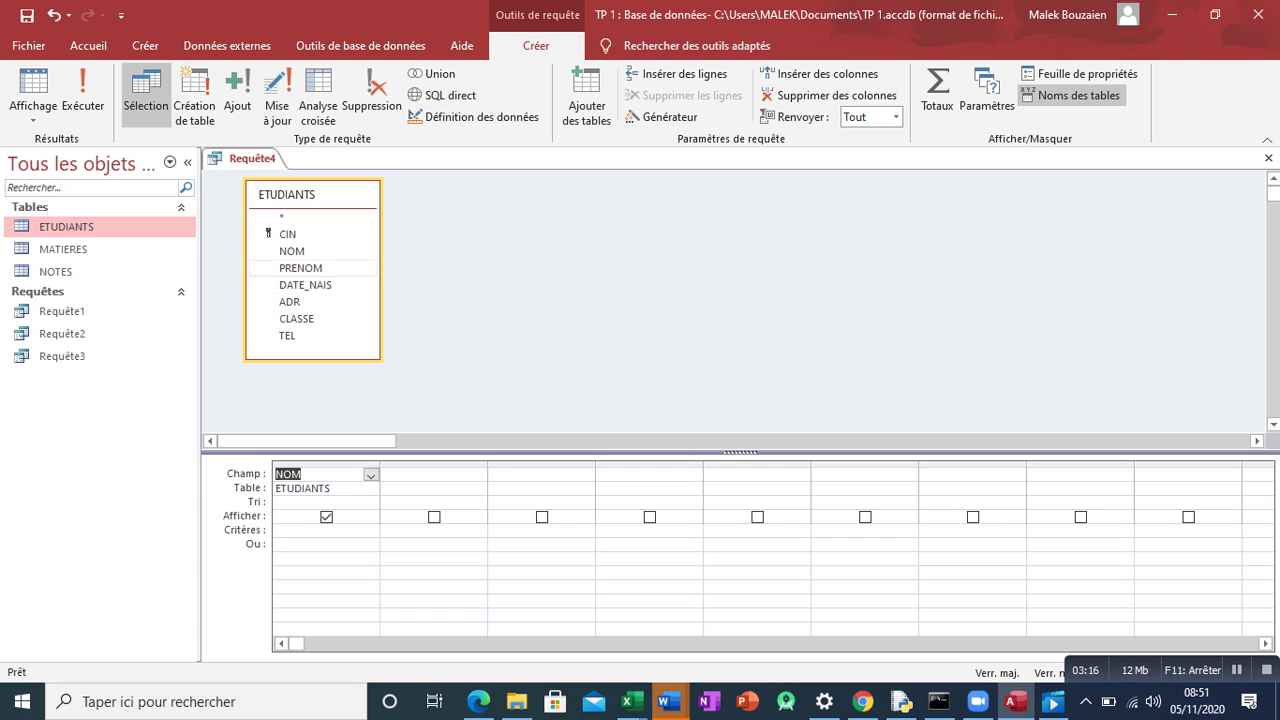
pyautogui.doubleClick(289, 301)
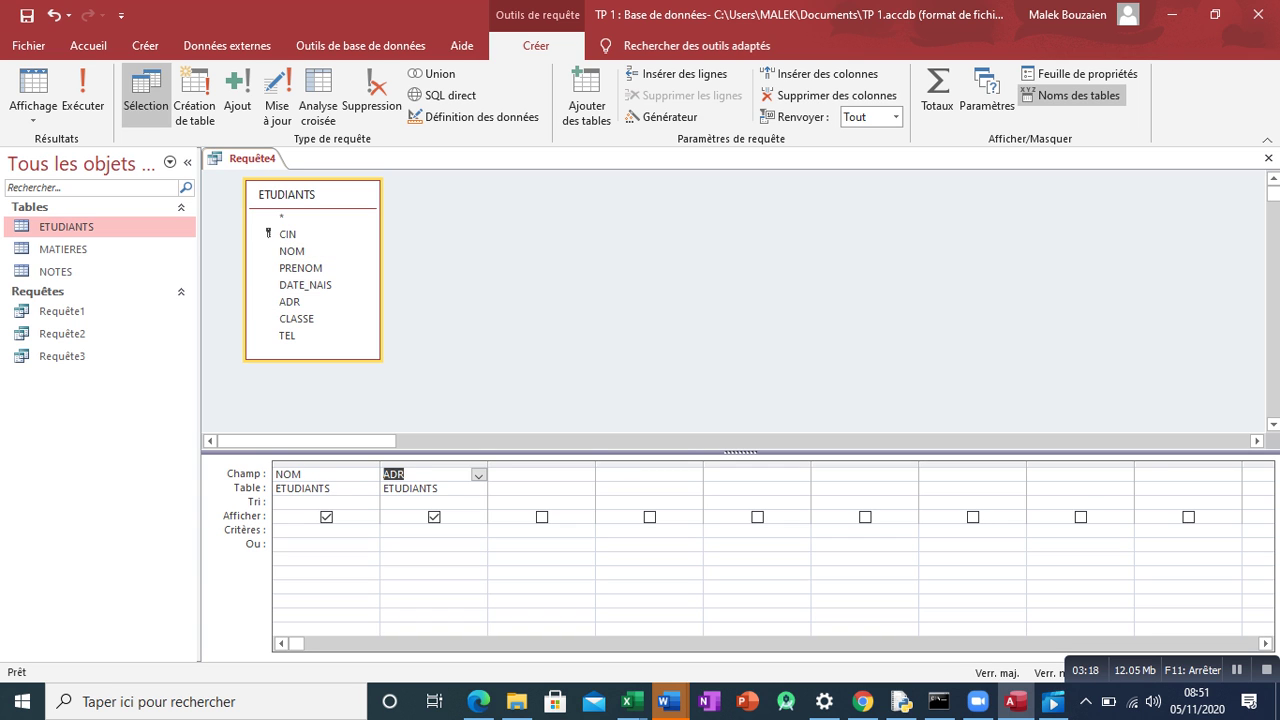
pyautogui.click(418, 531)
pyautogui.write('NABE')
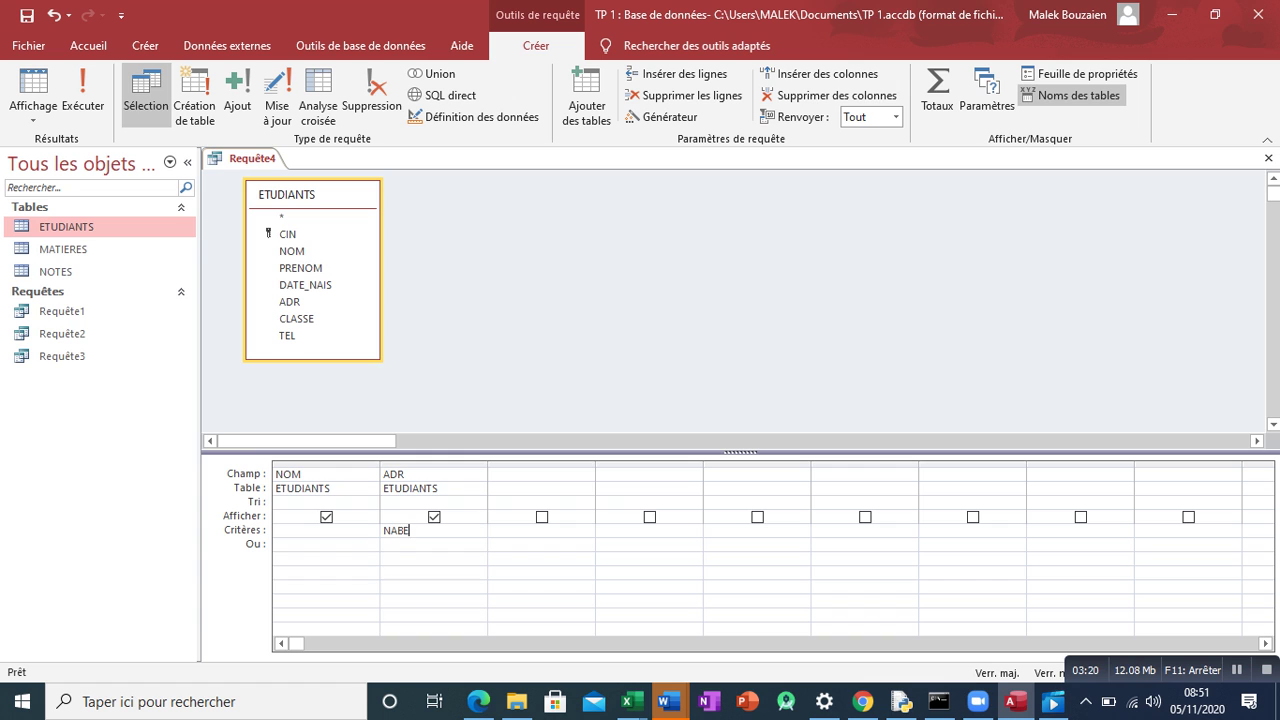
pyautogui.write('UL')
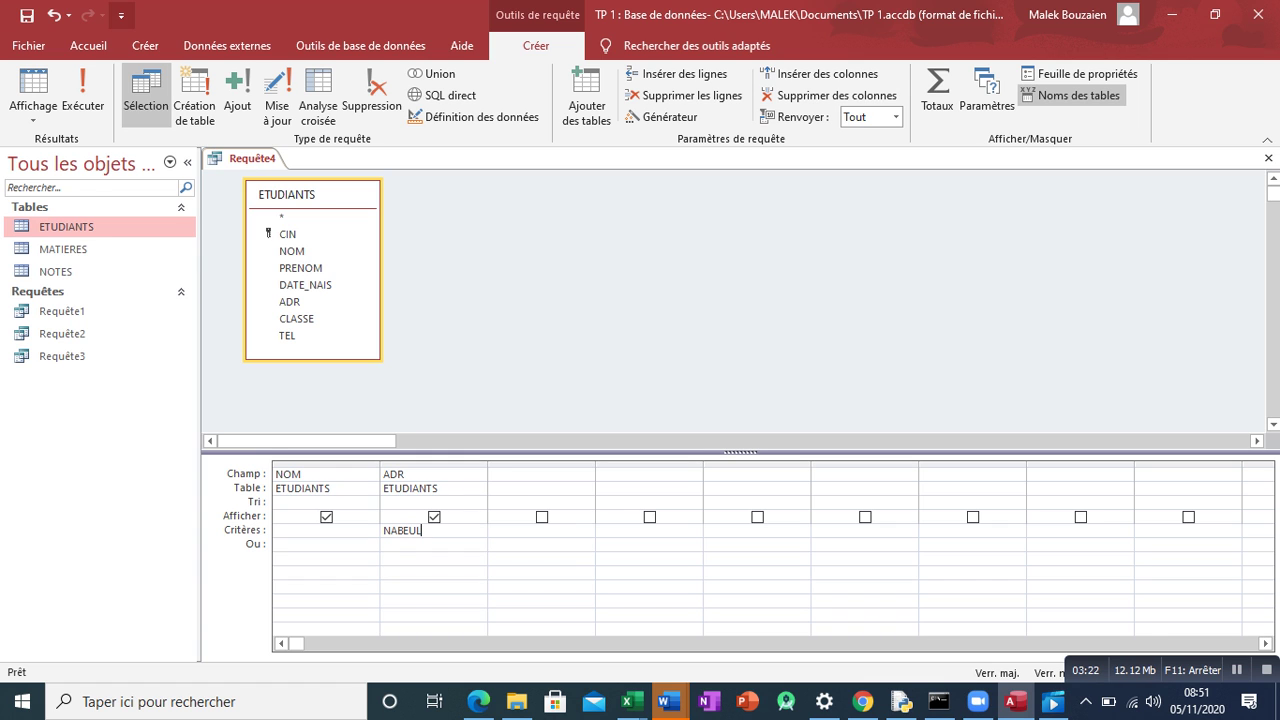
# Run the NABEUL address query, and close it, saving it as Requête4.
pyautogui.click(83, 100)
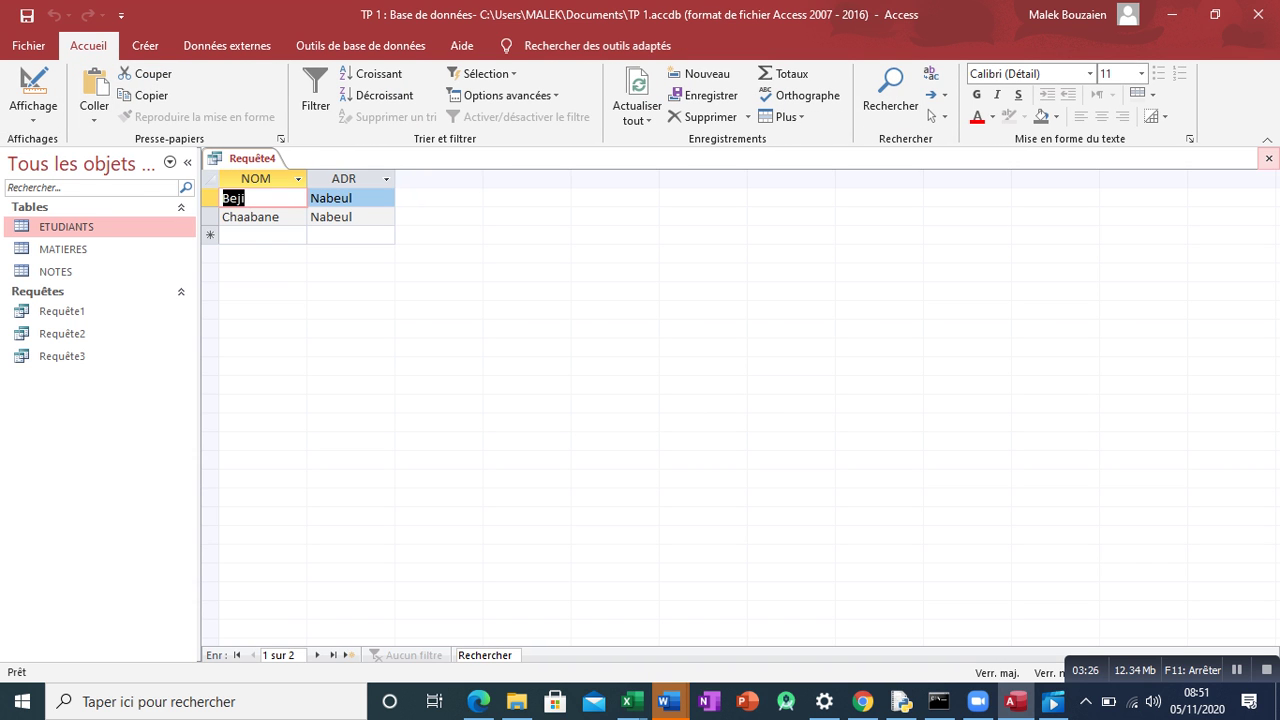
pyautogui.click(1268, 158)
pyautogui.click(526, 400)
pyautogui.press('Return')
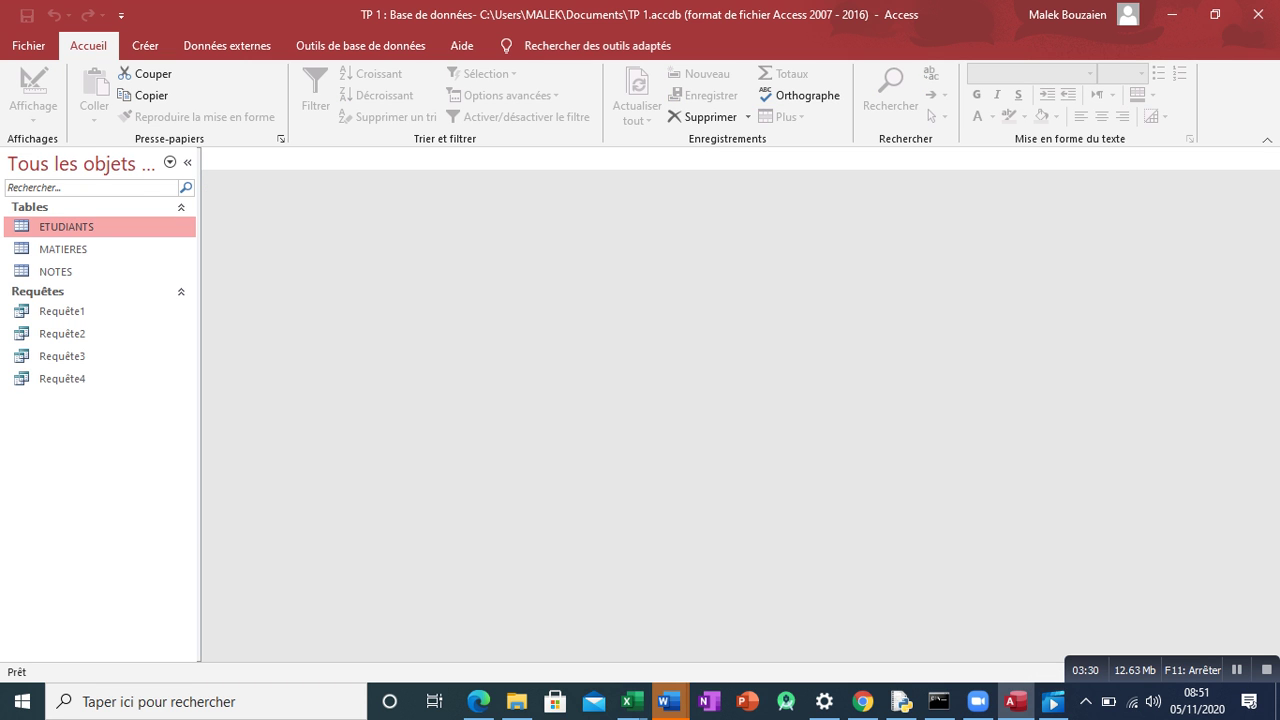
# Consult item 5 of TP_3_access.docx in Word, and create a Design view query in Access on the ETUDIANTS table.
pyautogui.click(669, 702)
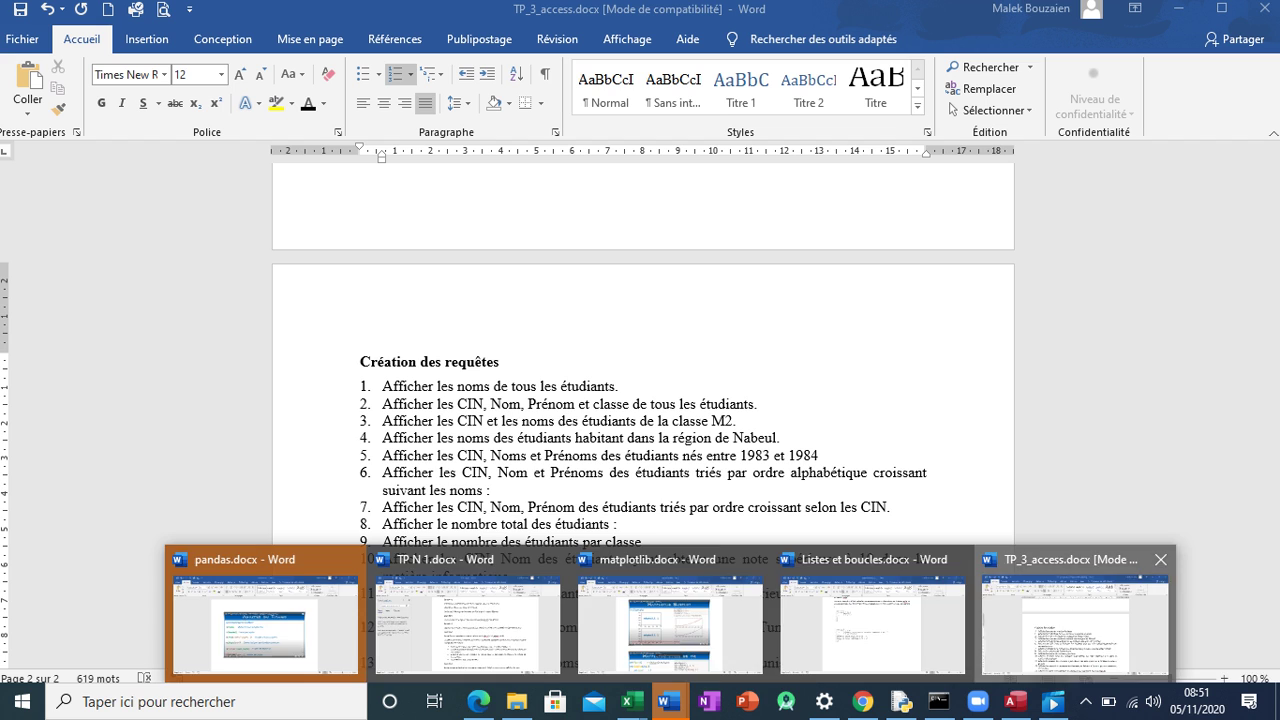
pyautogui.click(1075, 620)
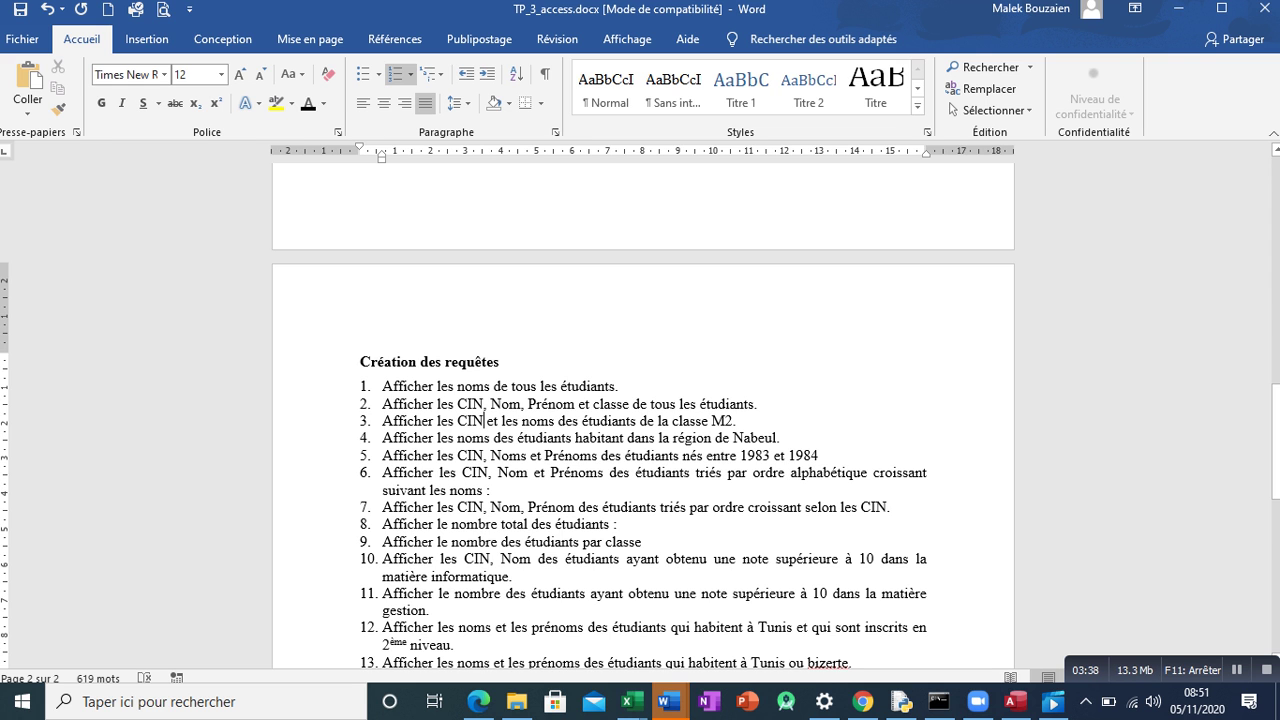
pyautogui.click(1015, 701)
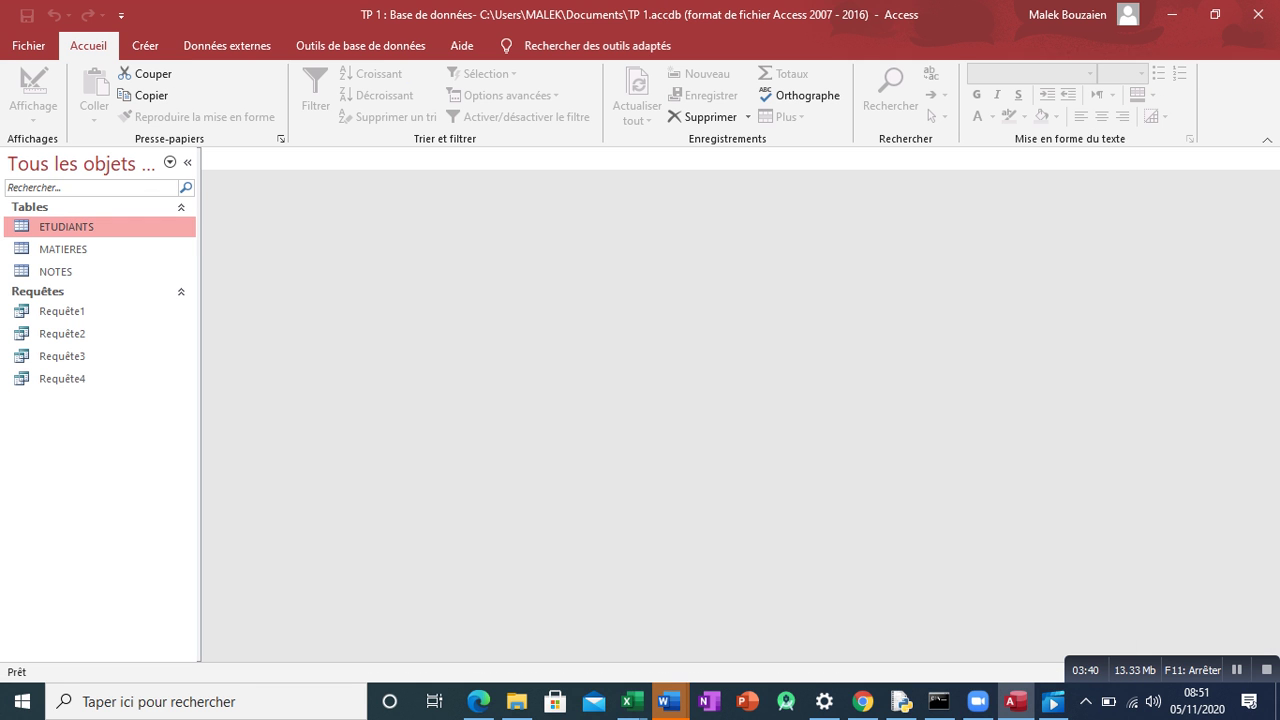
pyautogui.click(145, 45)
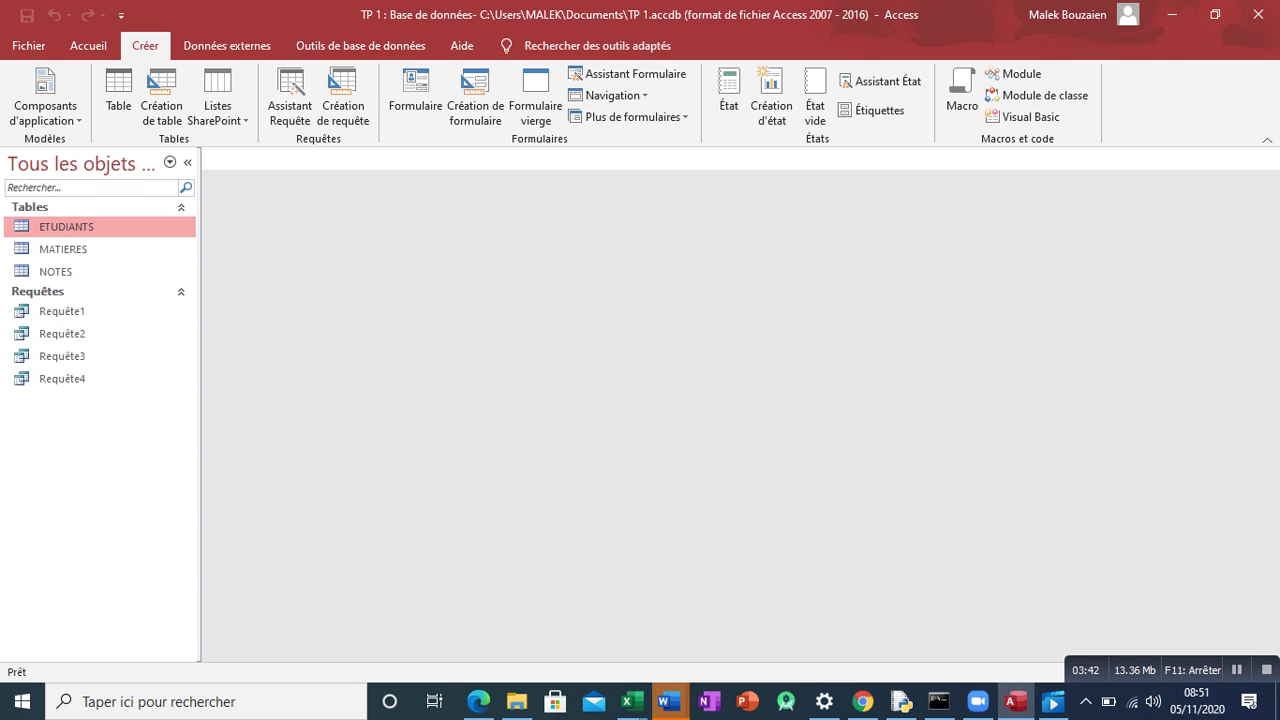
pyautogui.click(343, 95)
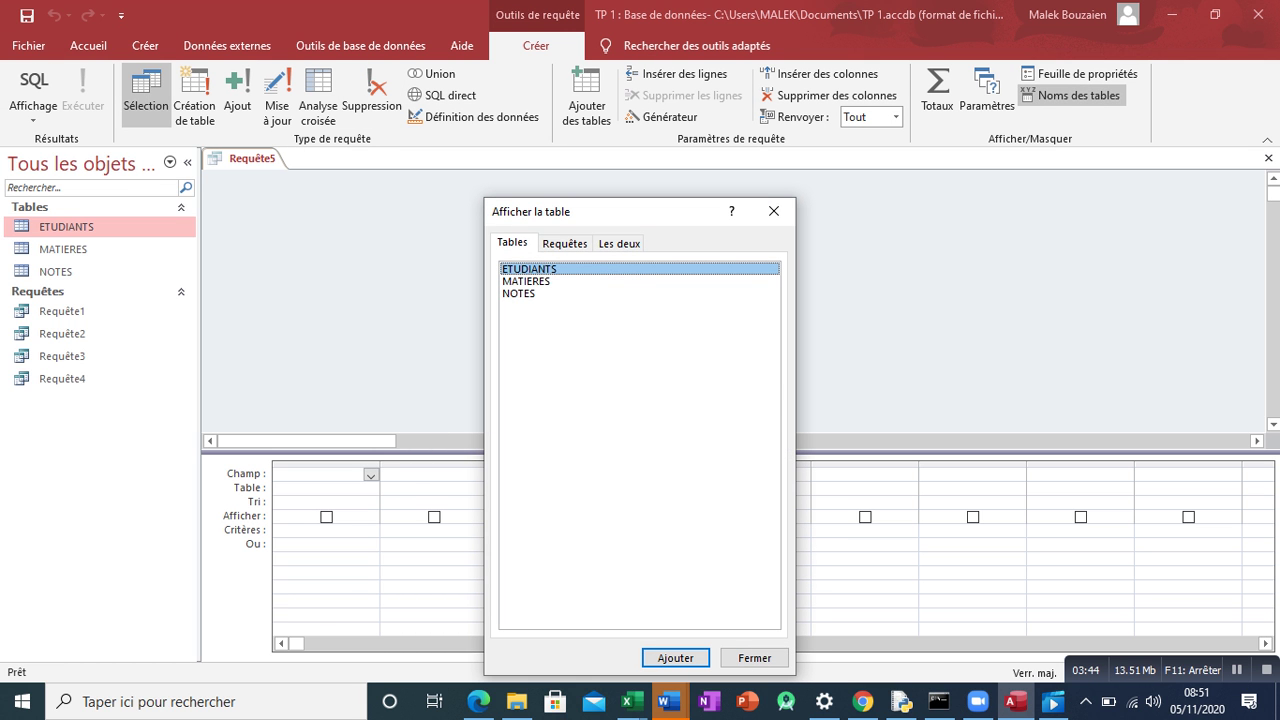
pyautogui.doubleClick(529, 269)
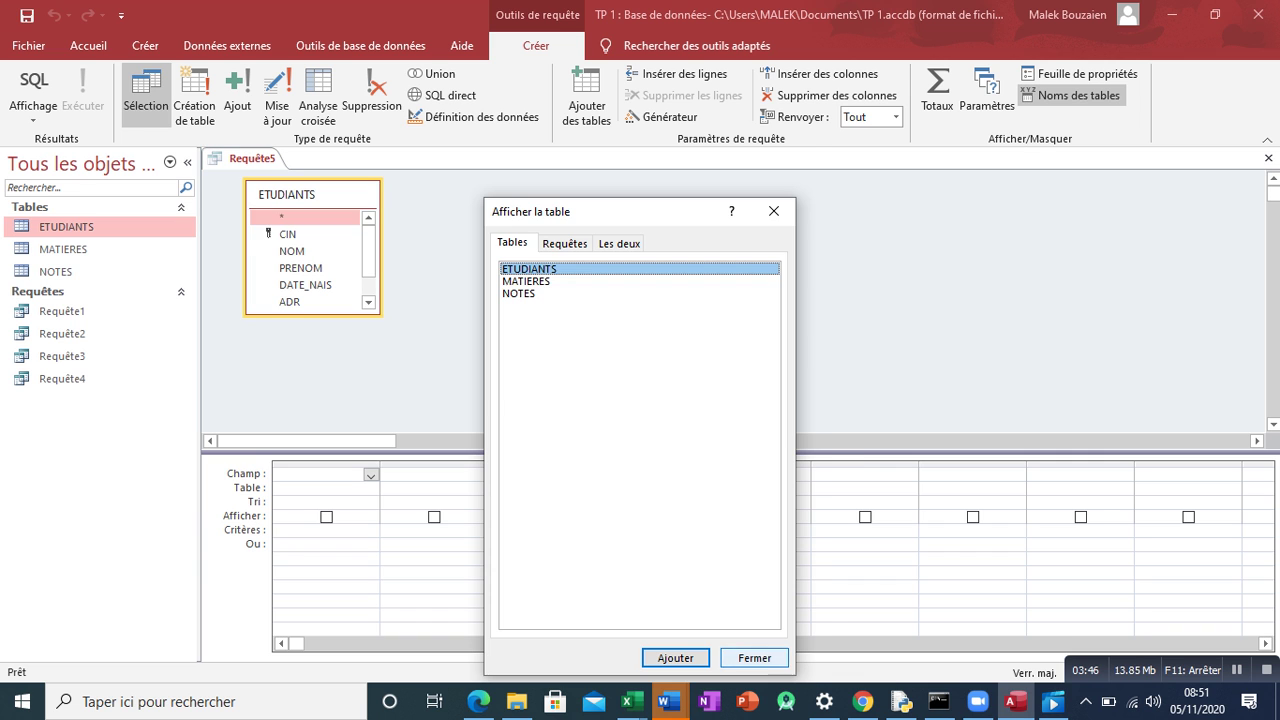
pyautogui.click(754, 658)
# Add the CIN, NOM, PRENOM and DATE_NAIS fields of ETUDIANTS to the query grid.
pyautogui.doubleClick(288, 234)
pyautogui.doubleClick(292, 251)
pyautogui.doubleClick(300, 268)
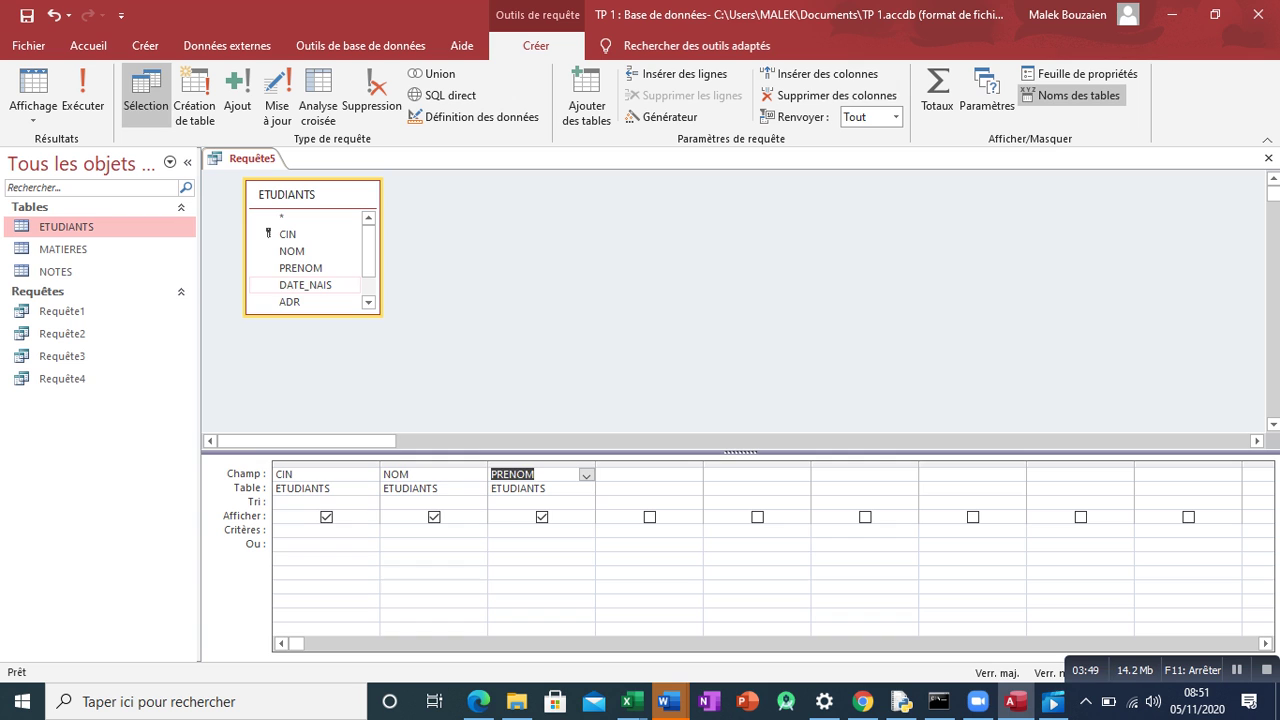
pyautogui.doubleClick(305, 285)
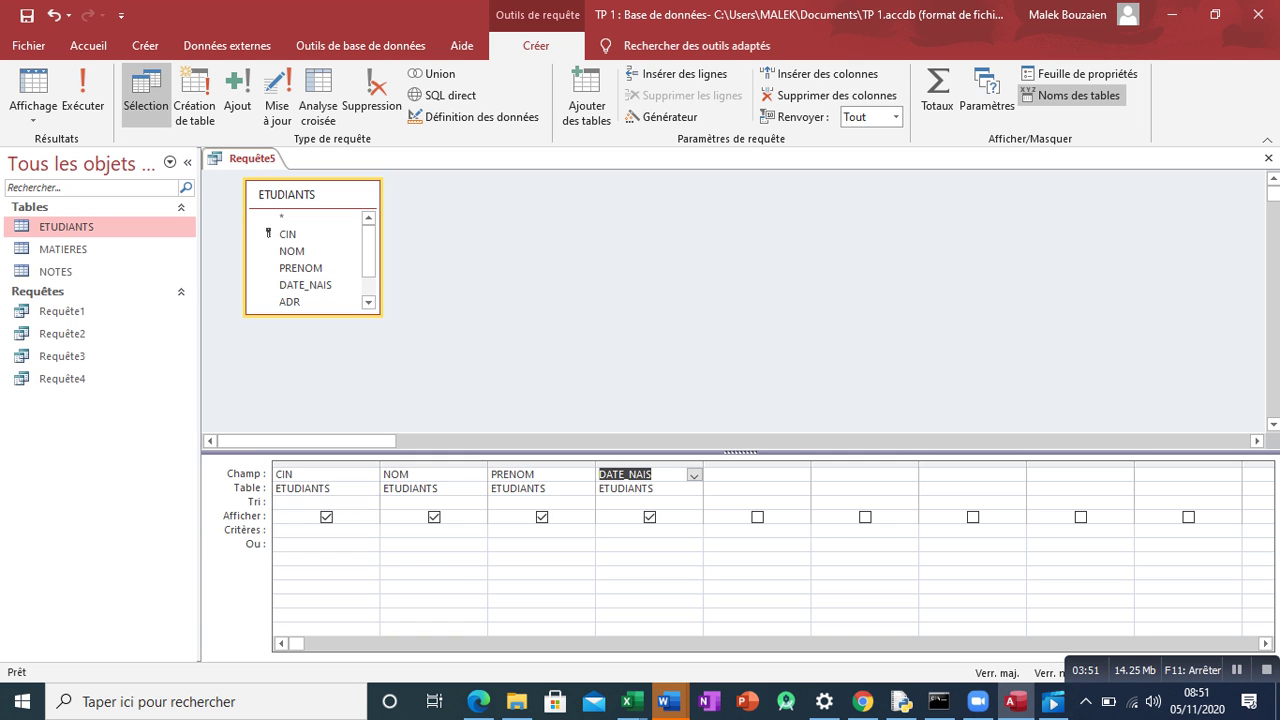
# Widen the DATE_NAIS column and enter the criterion ENTRE 01/01/1983 ET 31/12/1984 for it.
pyautogui.moveTo(703, 463); pyautogui.dragTo(880, 463)
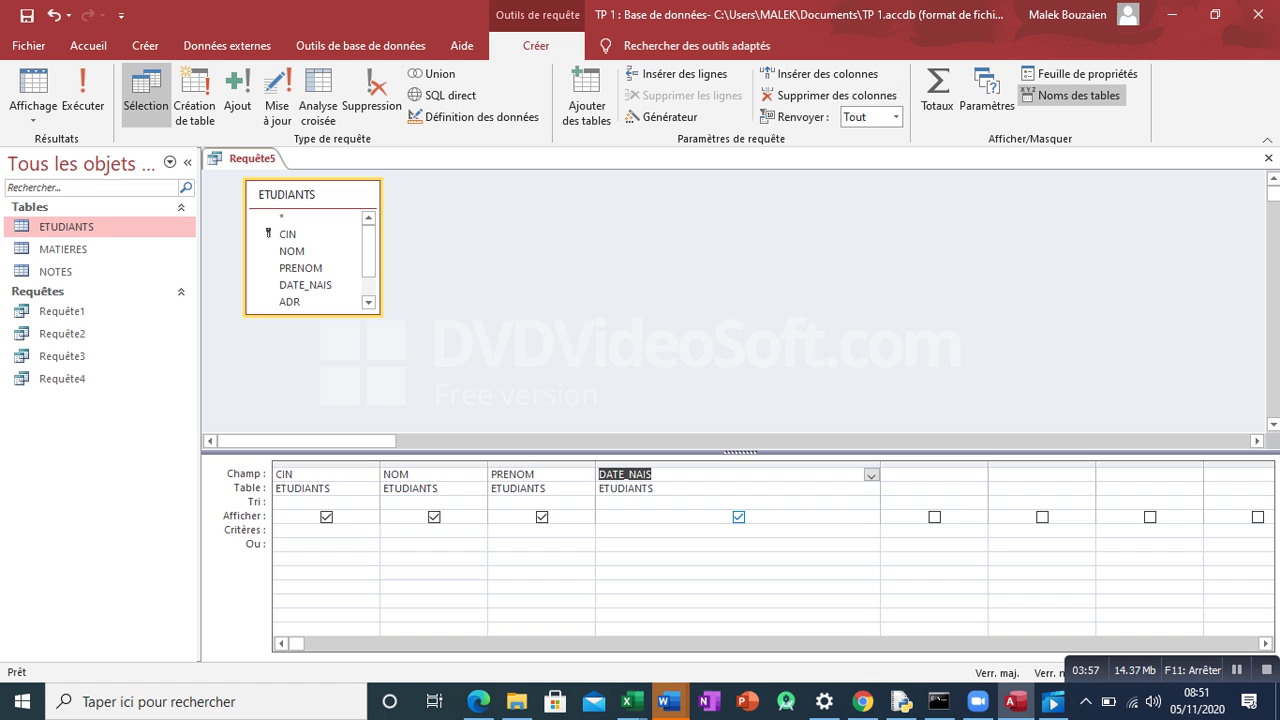
pyautogui.click(738, 531)
pyautogui.write('ENTR')
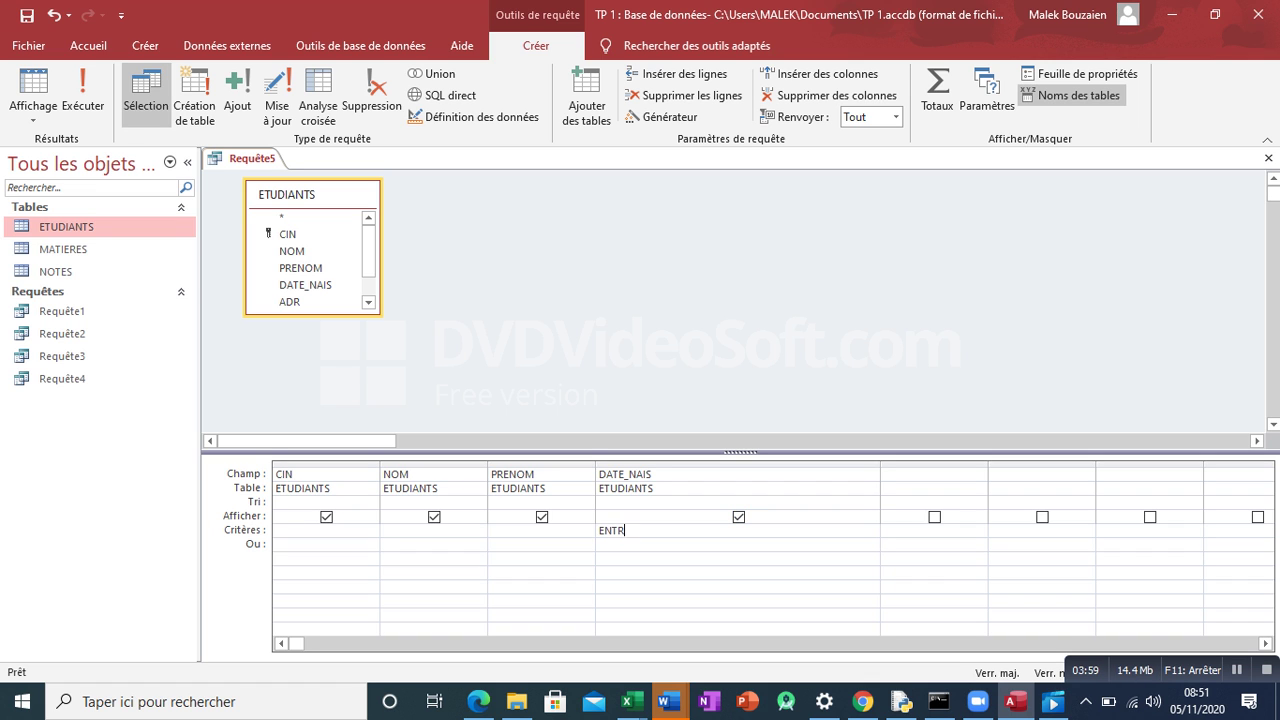
pyautogui.write('E 01/01/1983 ET 31/12/1984')
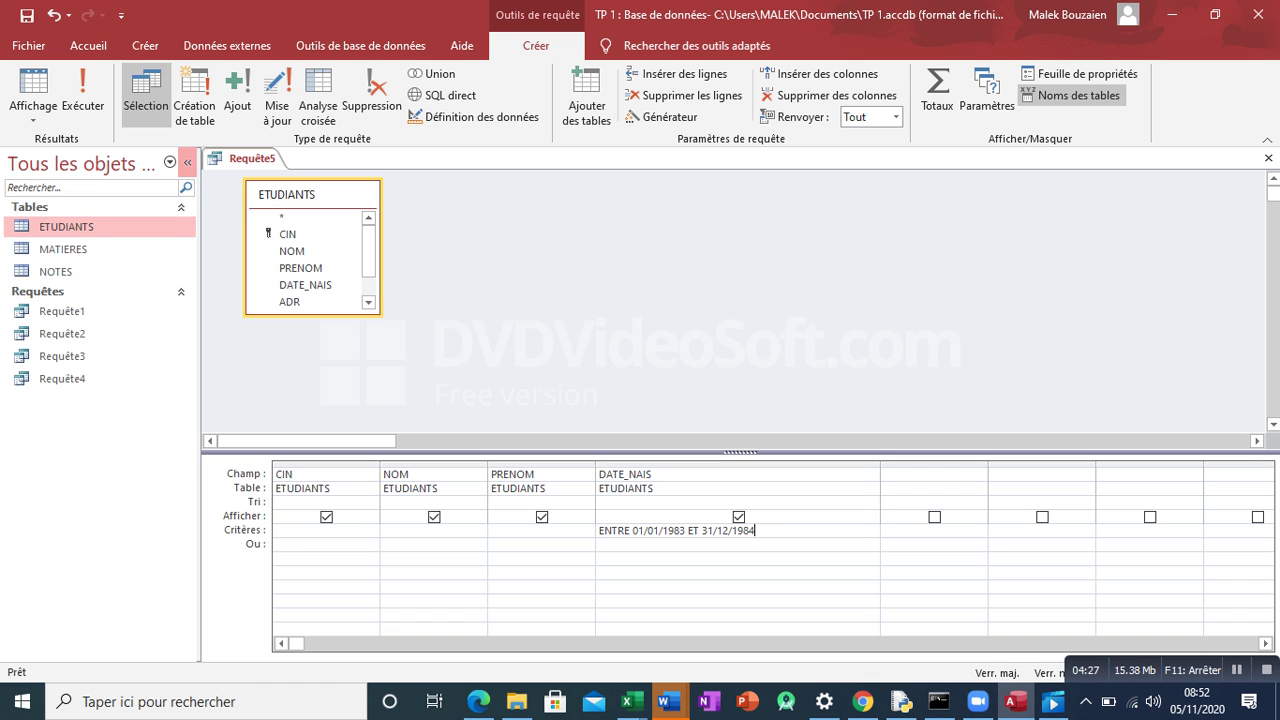
# Run the DATE_NAIS range query, and close it from Design view, saving it as Requête5.
pyautogui.click(83, 95)
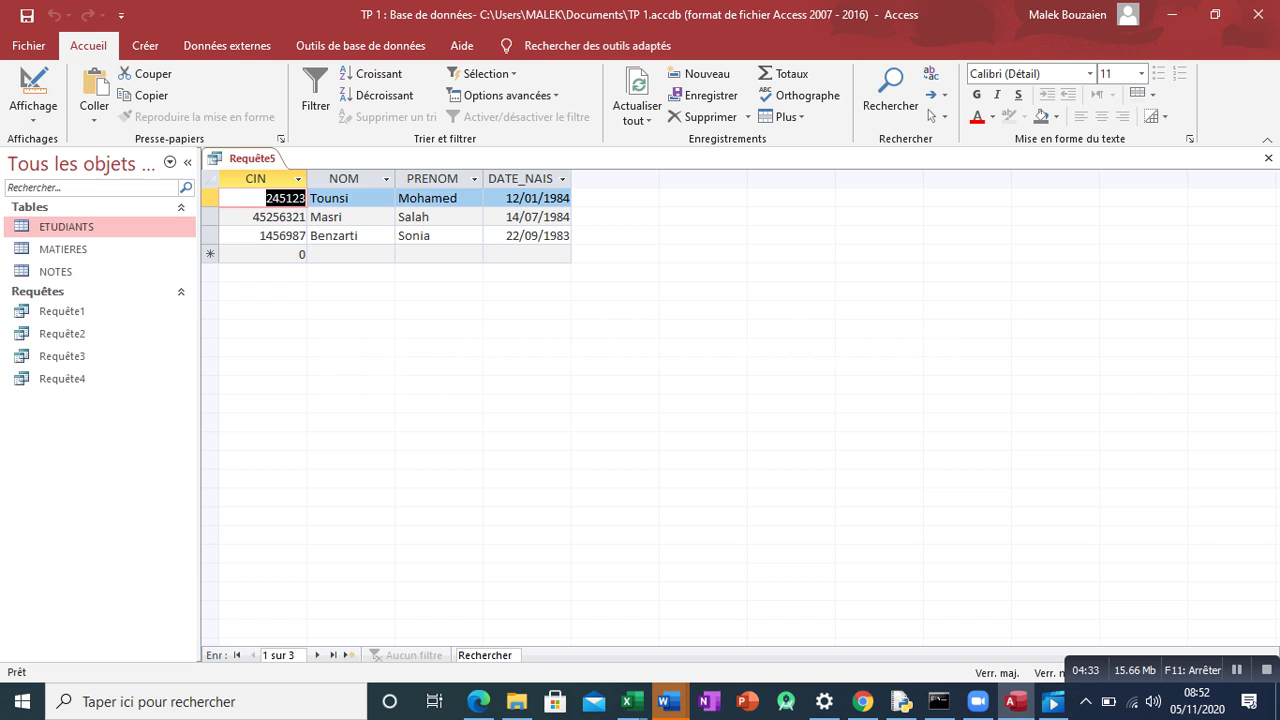
pyautogui.rightClick(258, 159)
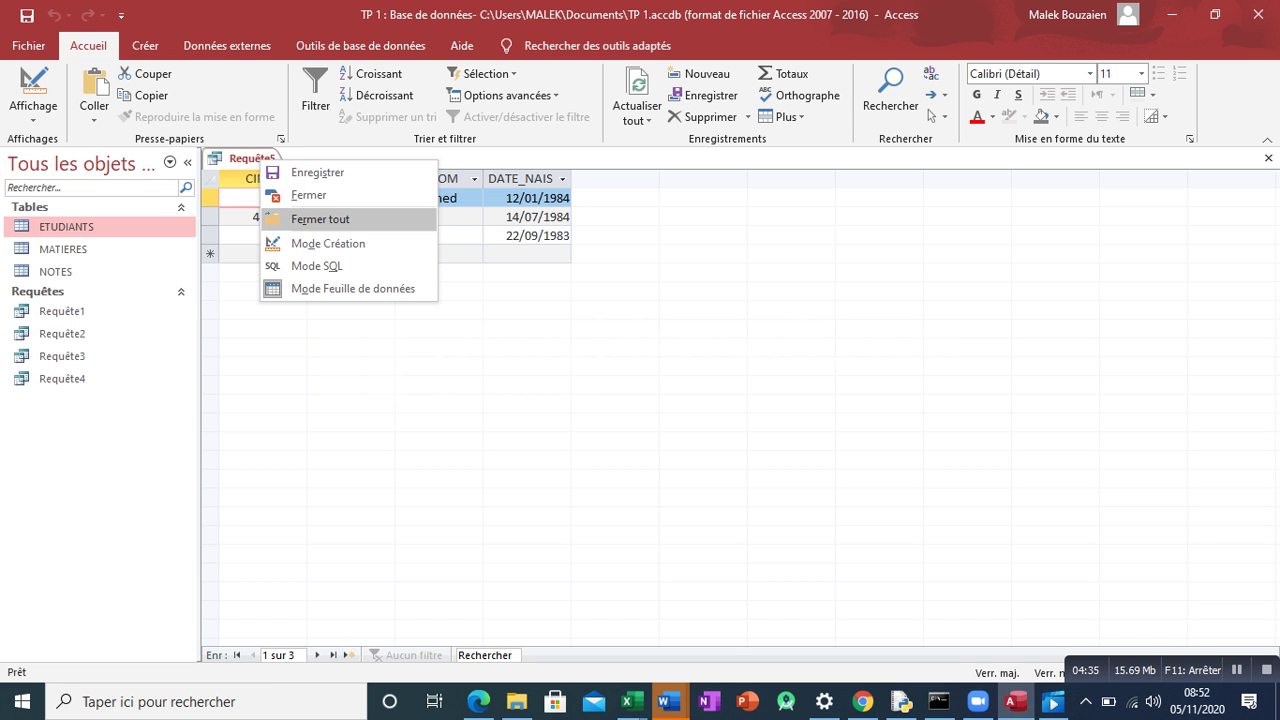
pyautogui.click(310, 243)
pyautogui.click(600, 531)
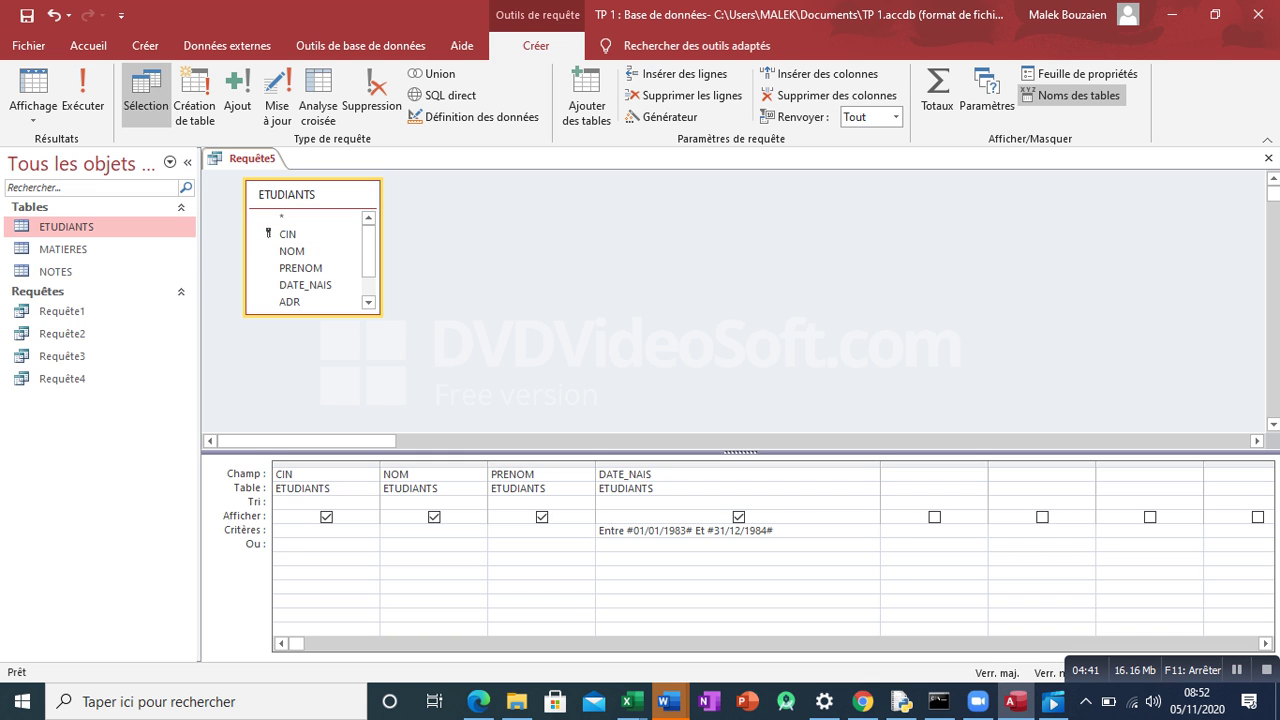
pyautogui.click(1268, 158)
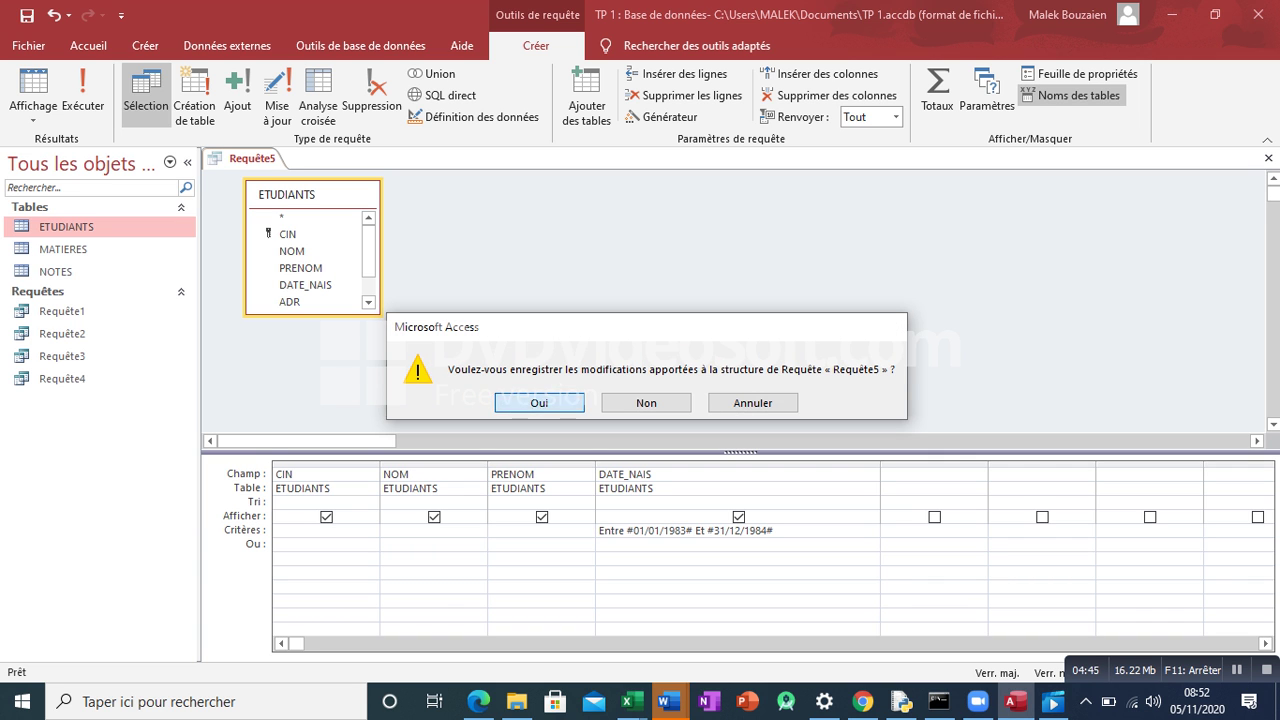
pyautogui.press('Return')
pyautogui.click(644, 279)
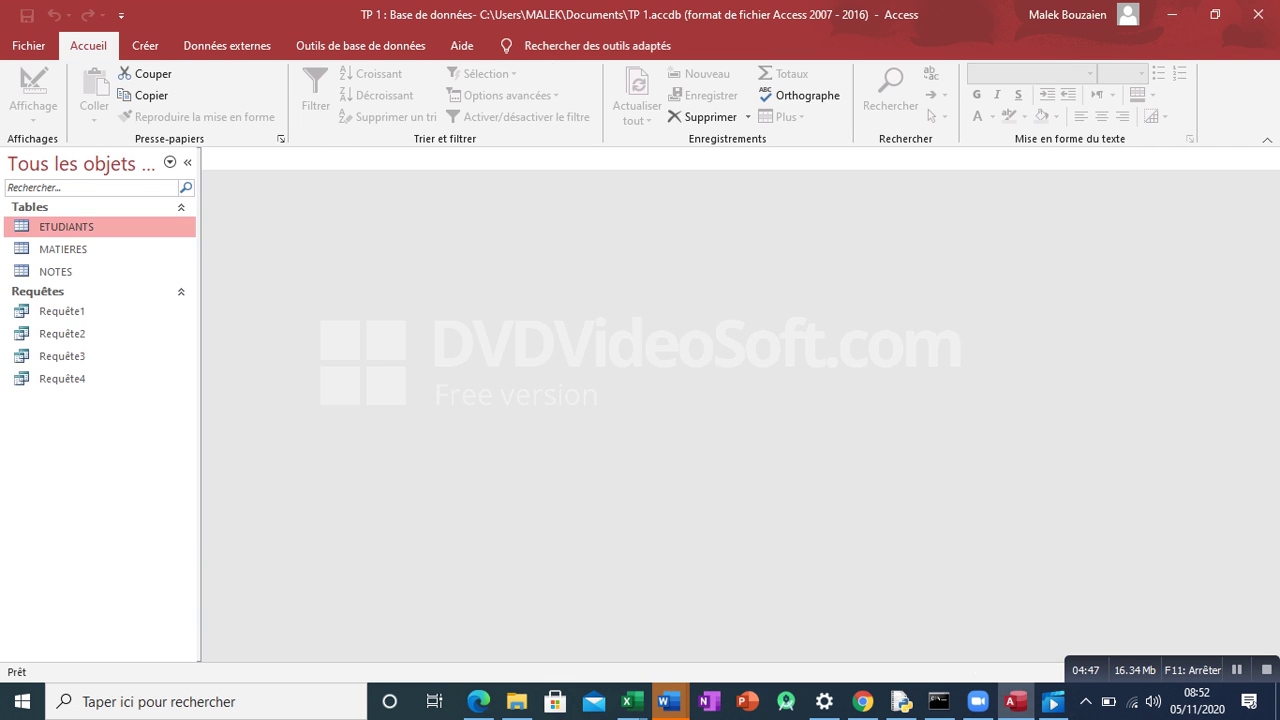
# Consult item 6 of TP_3_access.docx in Word, and create a Design view query in Access on the ETUDIANTS table.
pyautogui.click(669, 702)
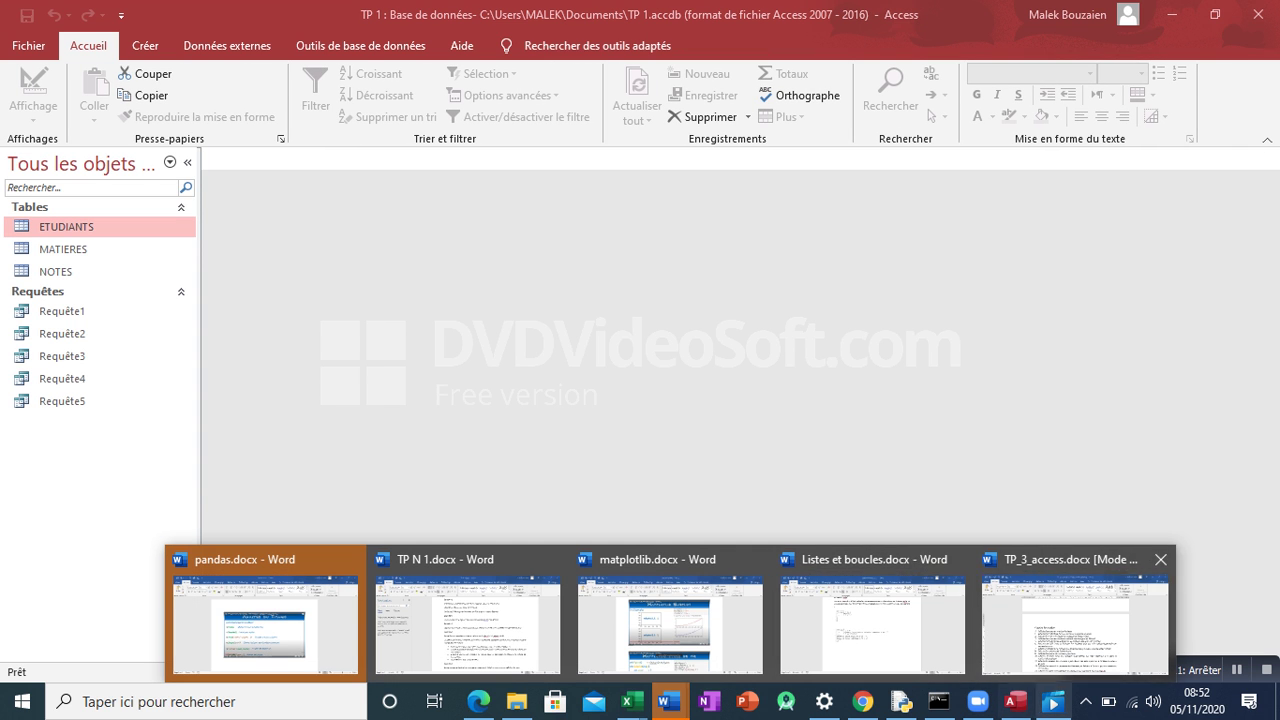
pyautogui.click(1075, 615)
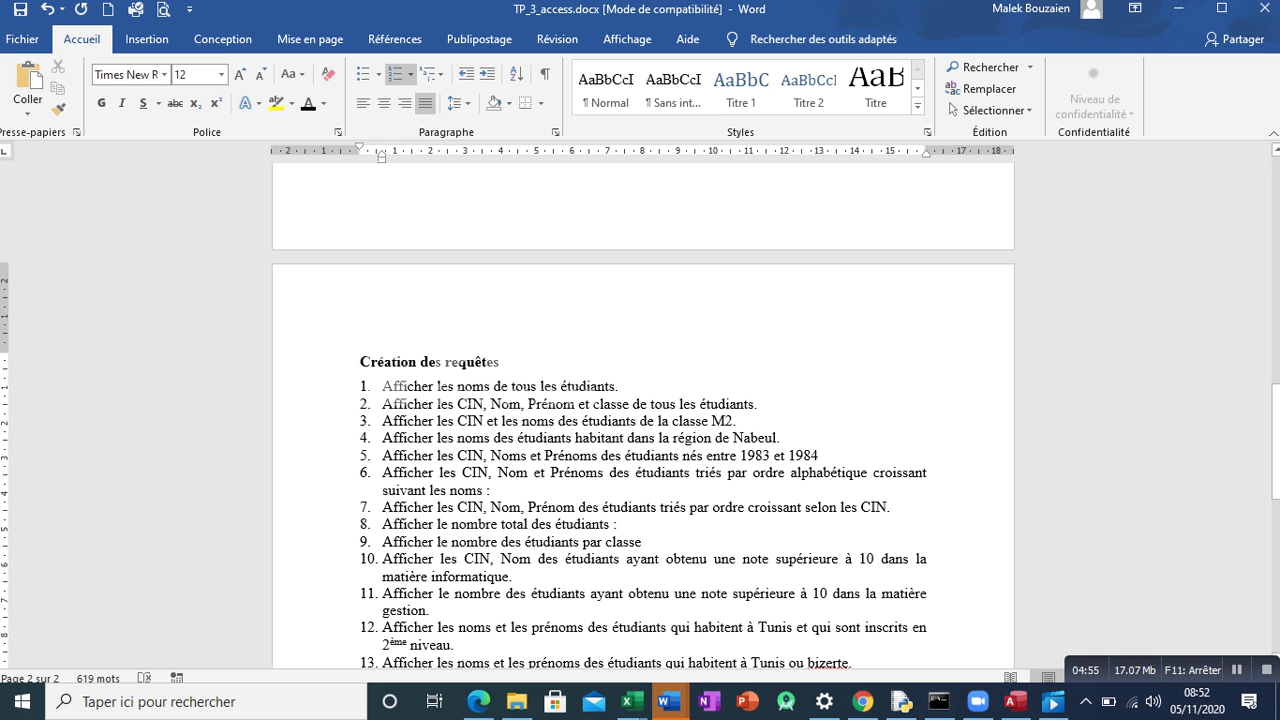
pyautogui.click(995, 701)
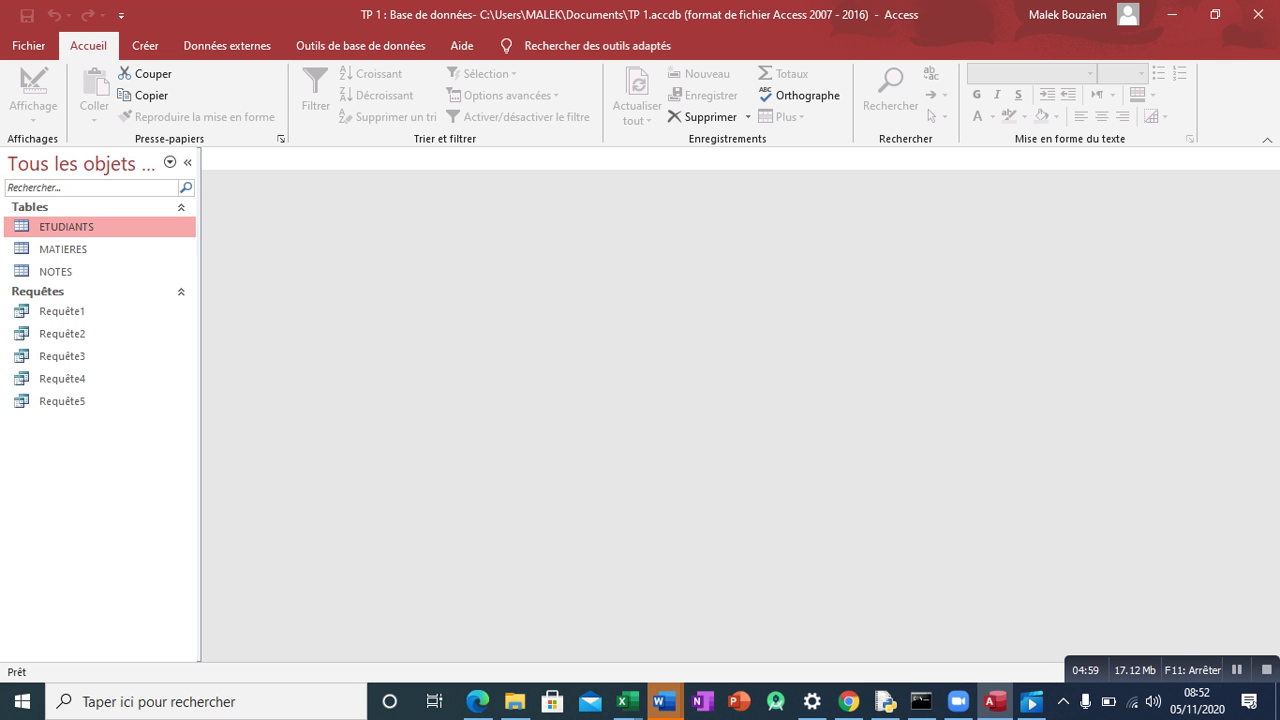
pyautogui.moveTo(663, 701)
pyautogui.click(1075, 610)
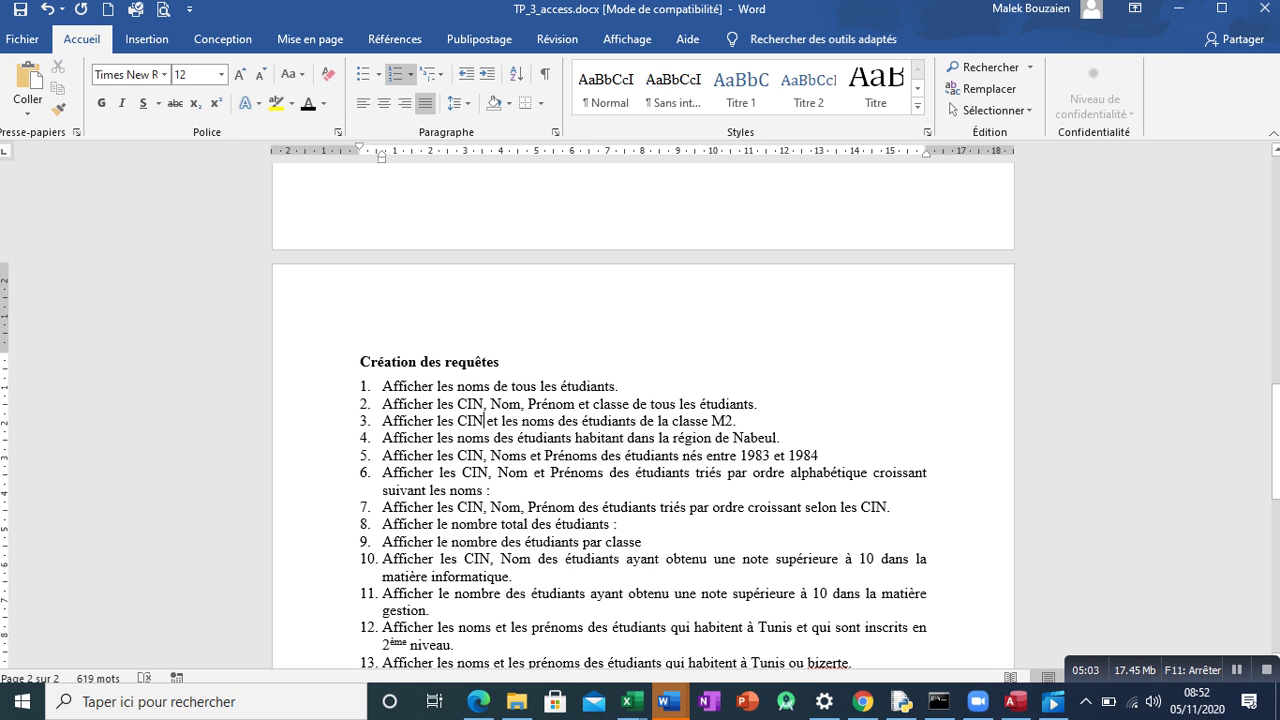
pyautogui.click(1015, 701)
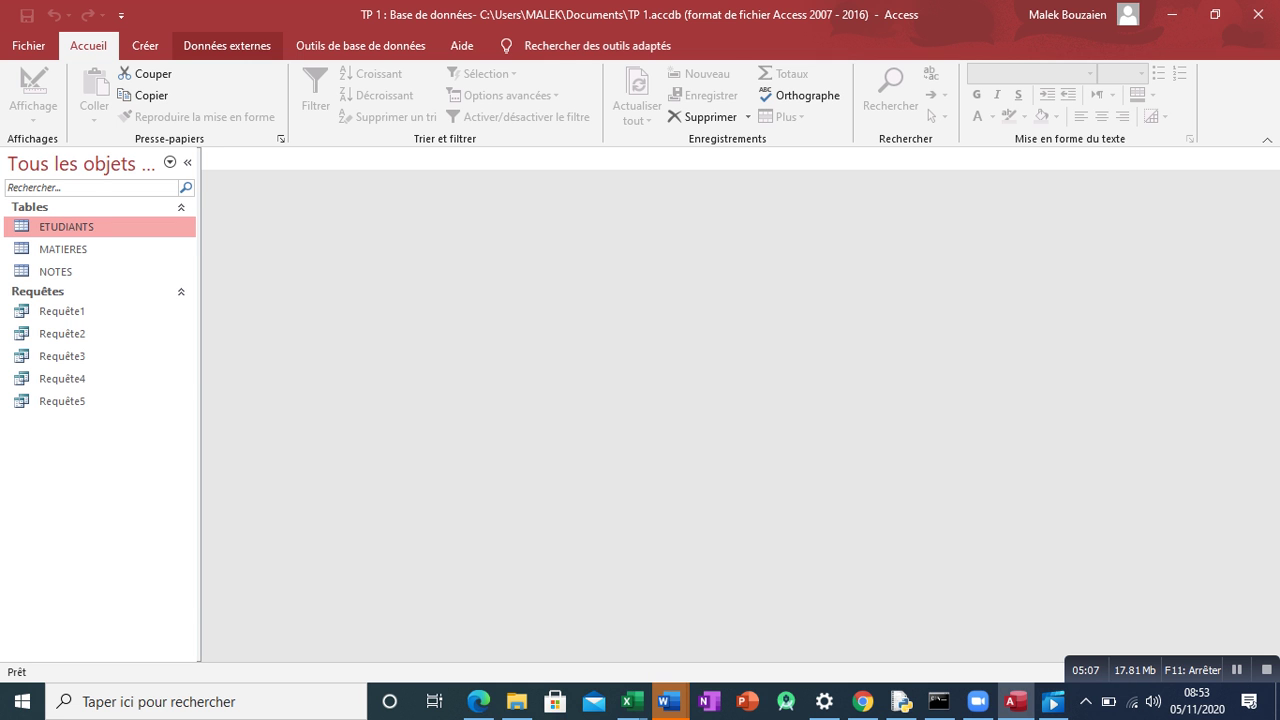
pyautogui.click(145, 45)
pyautogui.click(343, 95)
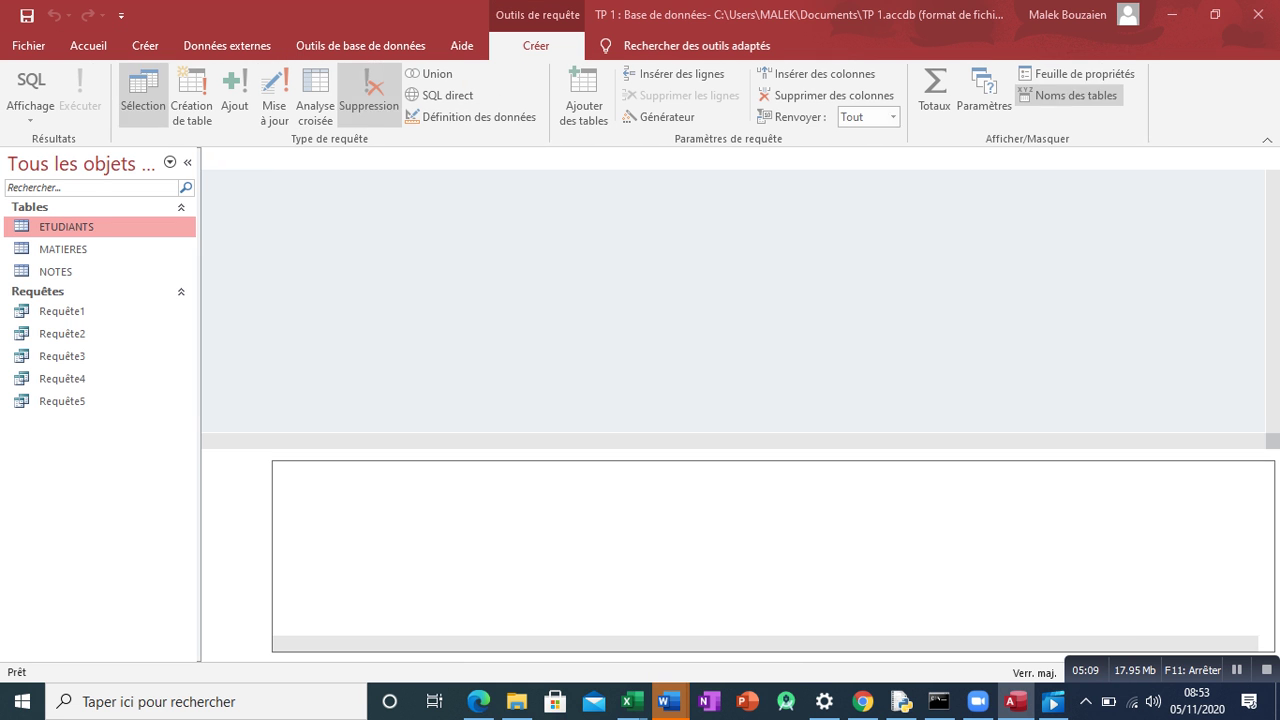
pyautogui.doubleClick(529, 269)
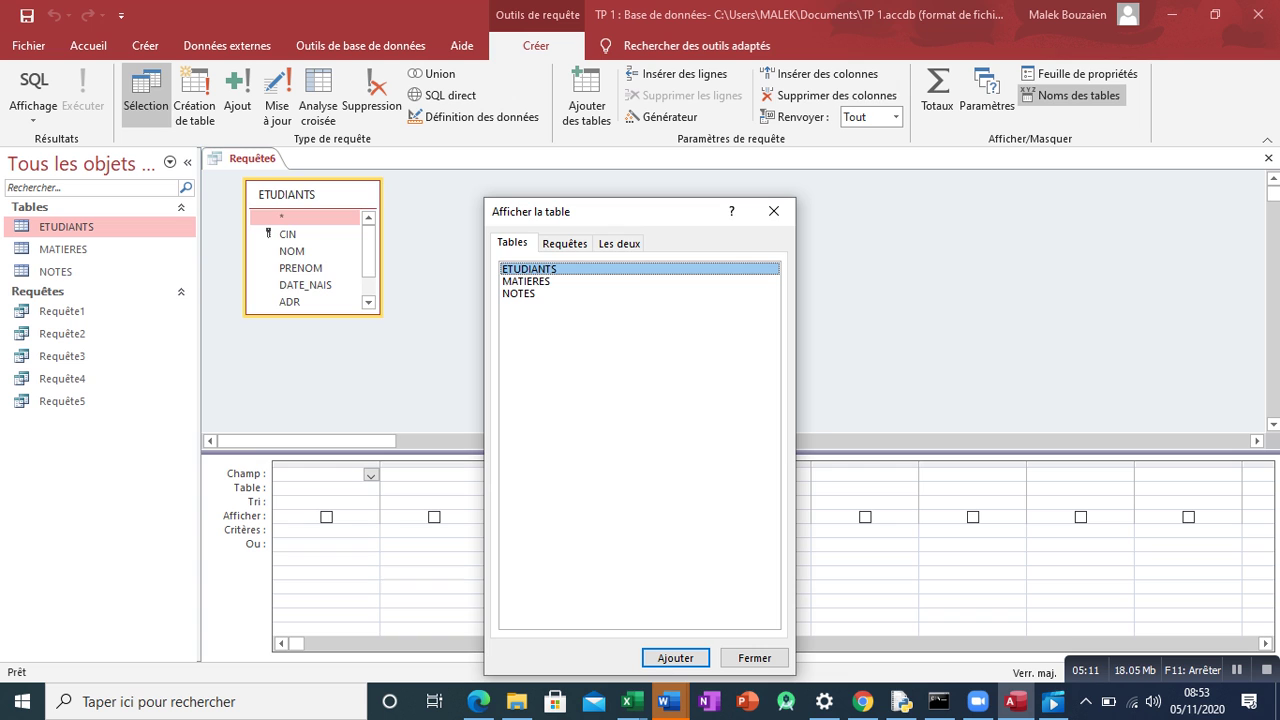
pyautogui.click(754, 658)
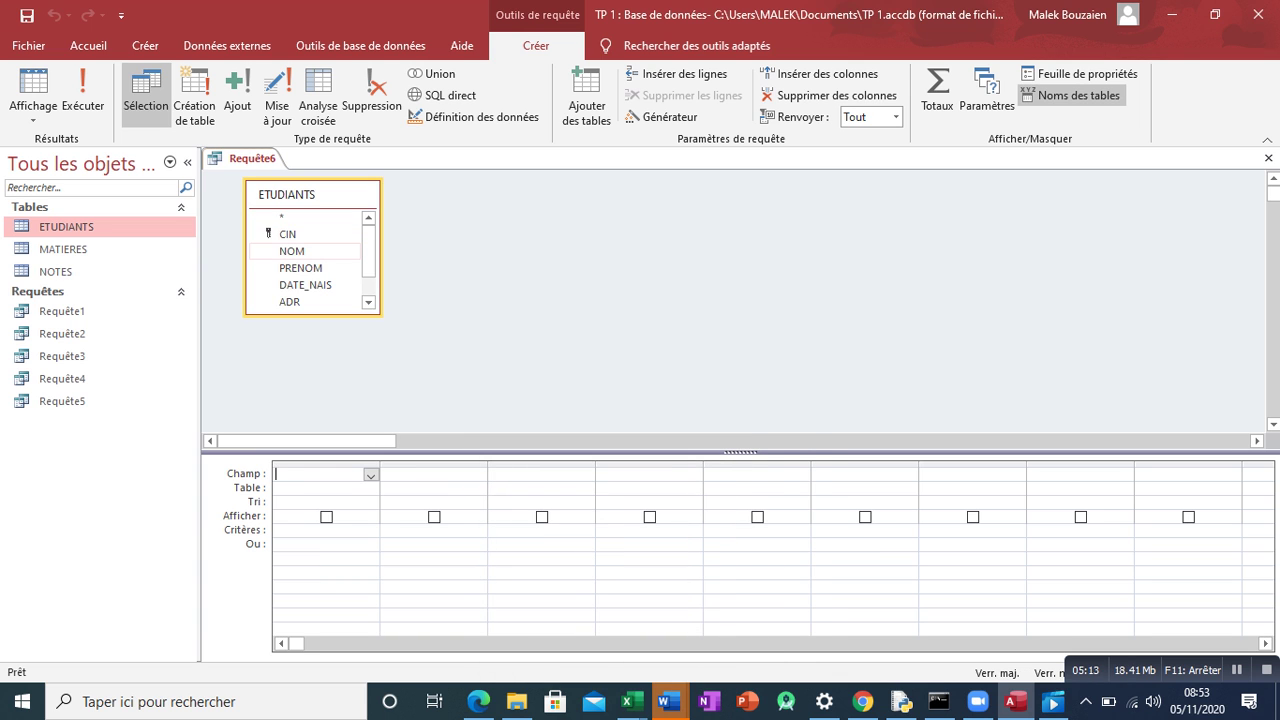
# Add the CIN, NOM and PRENOM fields of ETUDIANTS to the query grid, and set the NOM sort order to Croissant.
pyautogui.doubleClick(288, 235)
pyautogui.doubleClick(292, 251)
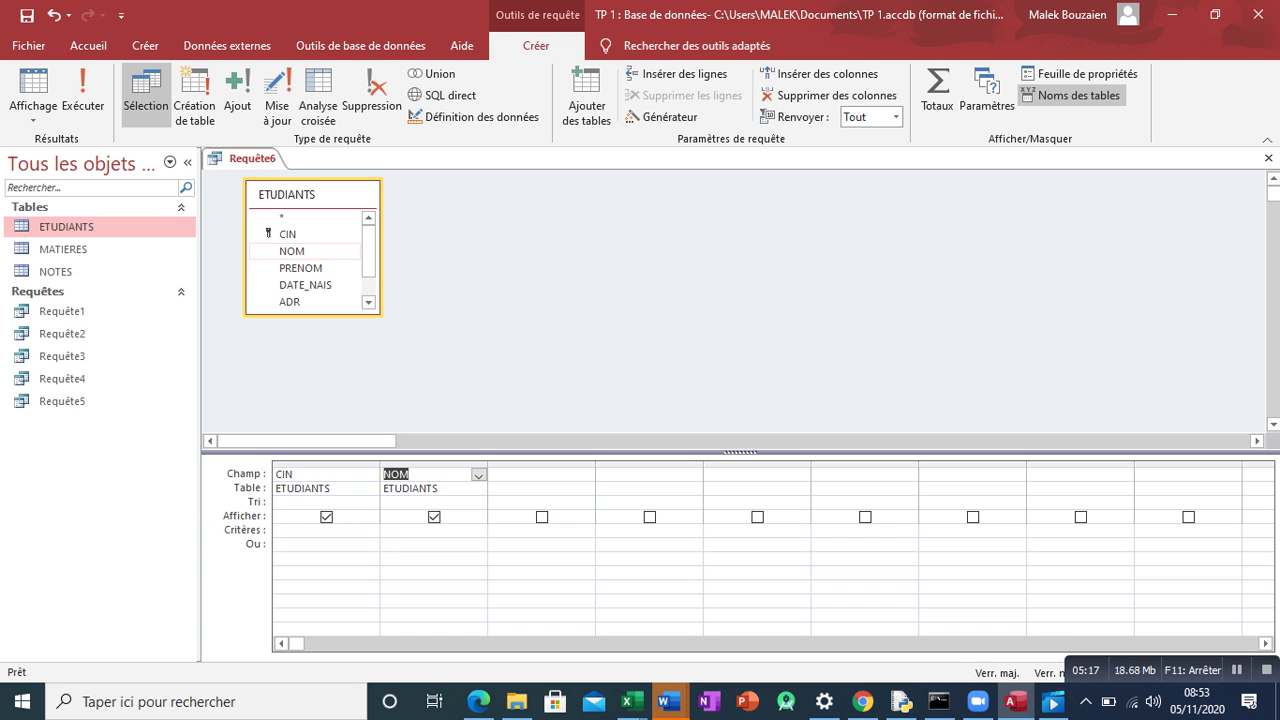
pyautogui.click(301, 268)
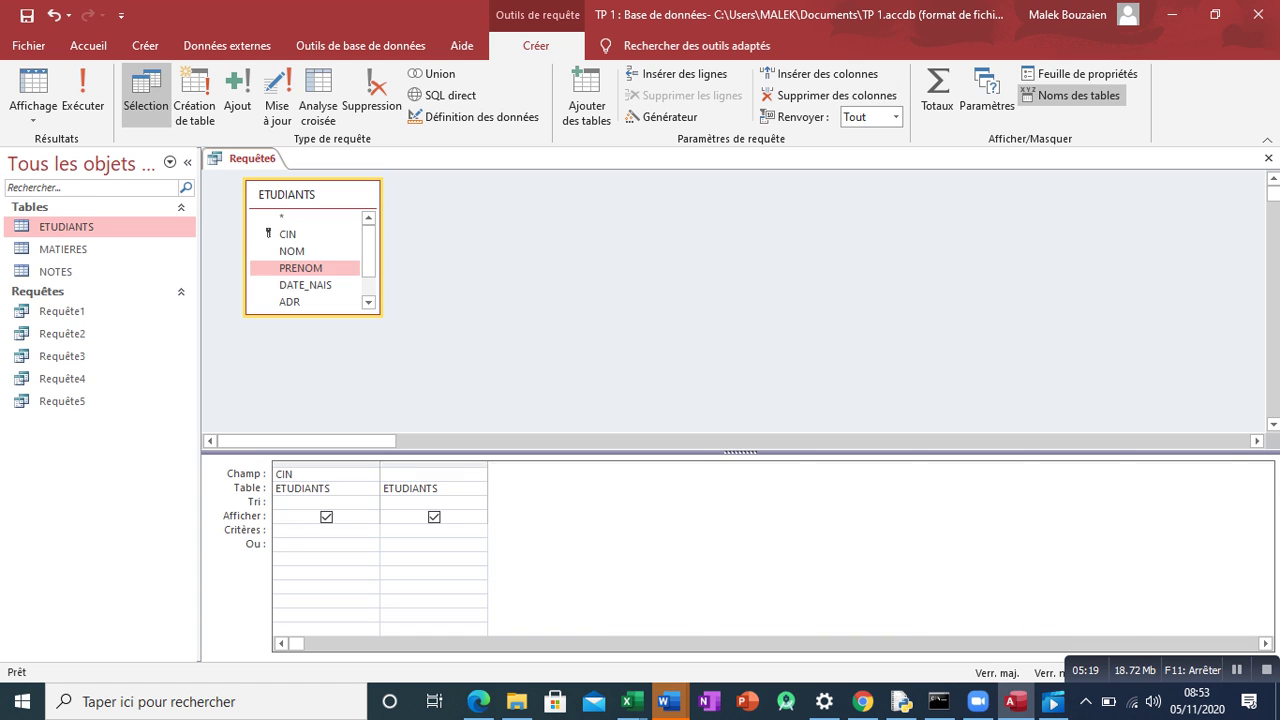
pyautogui.doubleClick(300, 268)
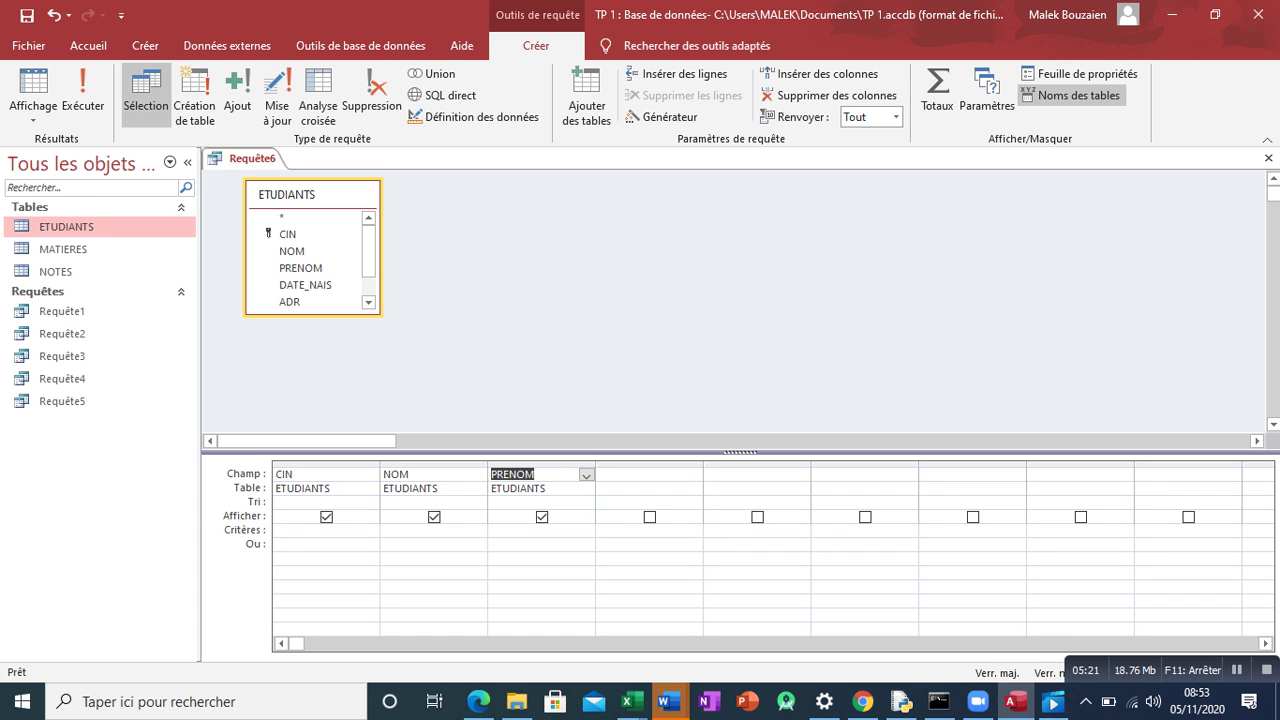
pyautogui.click(452, 502)
pyautogui.click(479, 503)
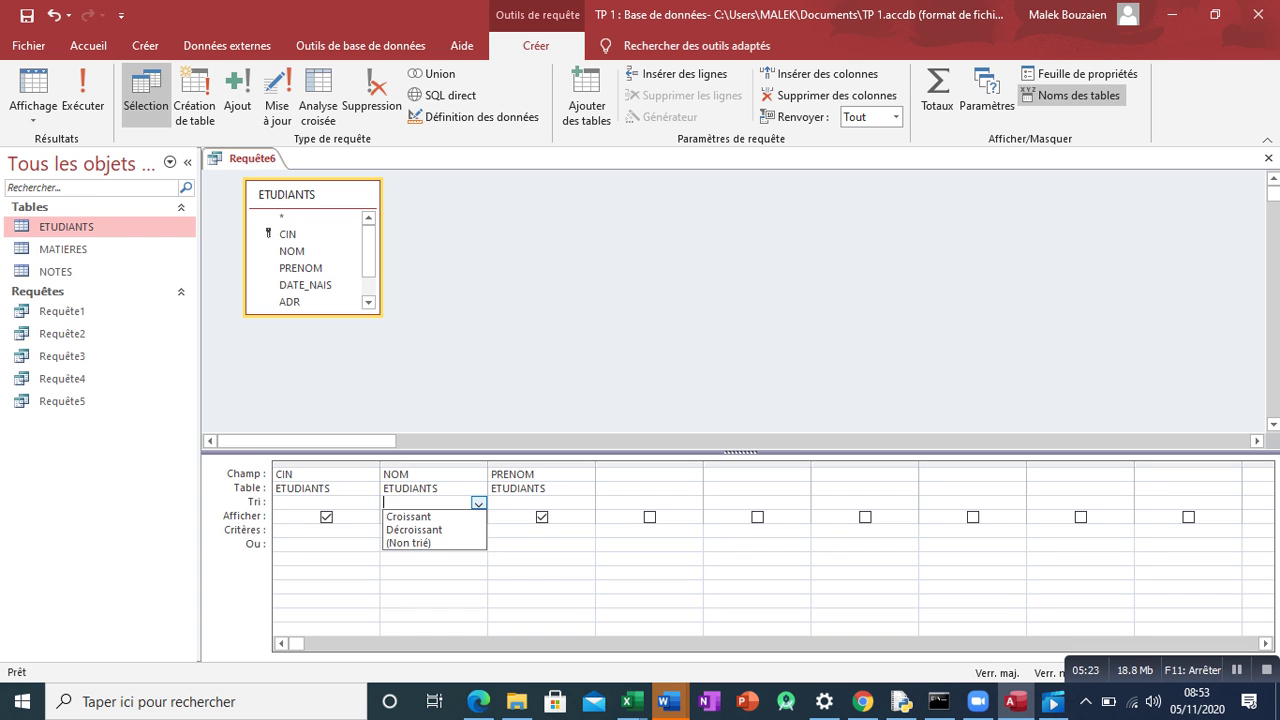
pyautogui.click(410, 516)
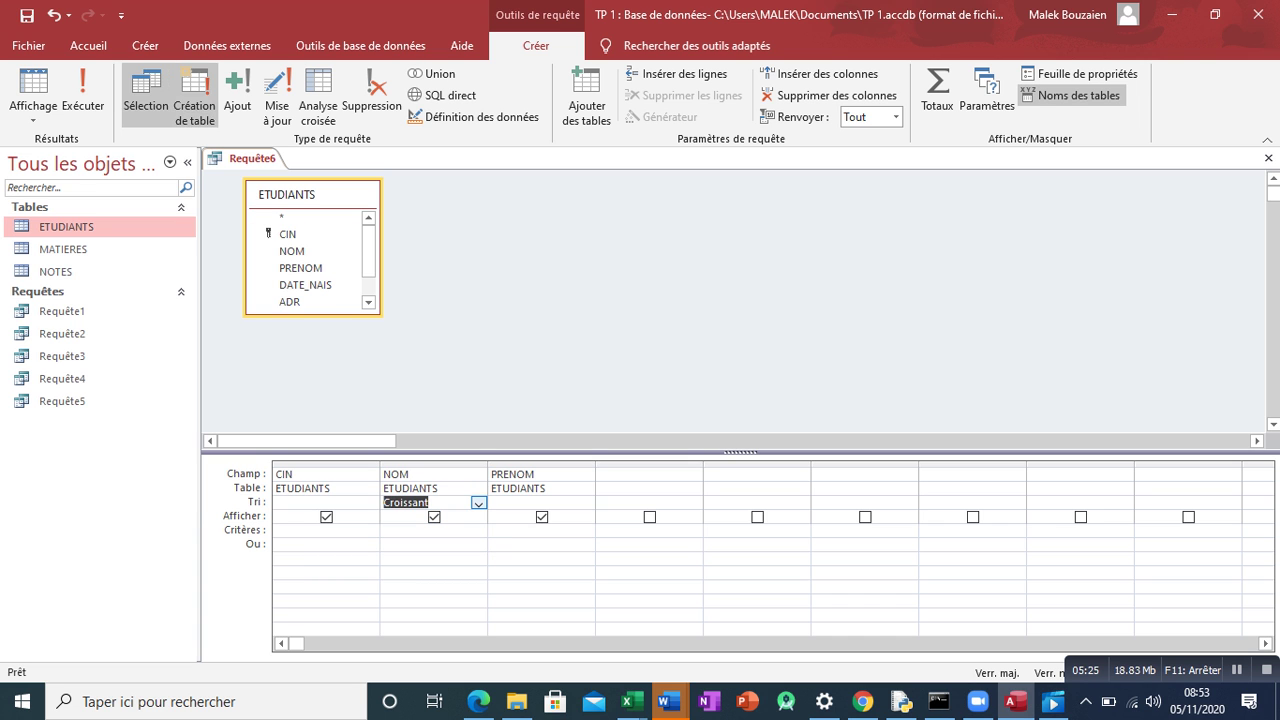
# Run the query sorted by NOM, and close it, saving it as Requête6.
pyautogui.click(83, 100)
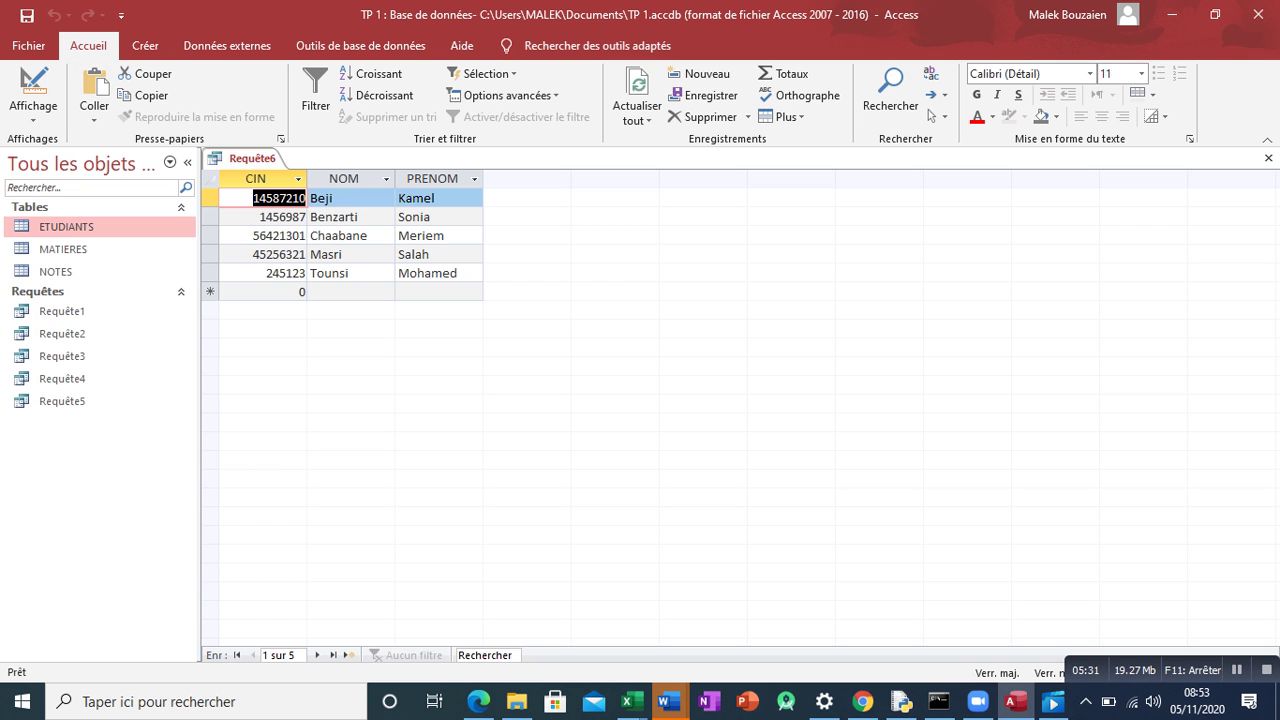
pyautogui.click(1268, 158)
pyautogui.click(539, 403)
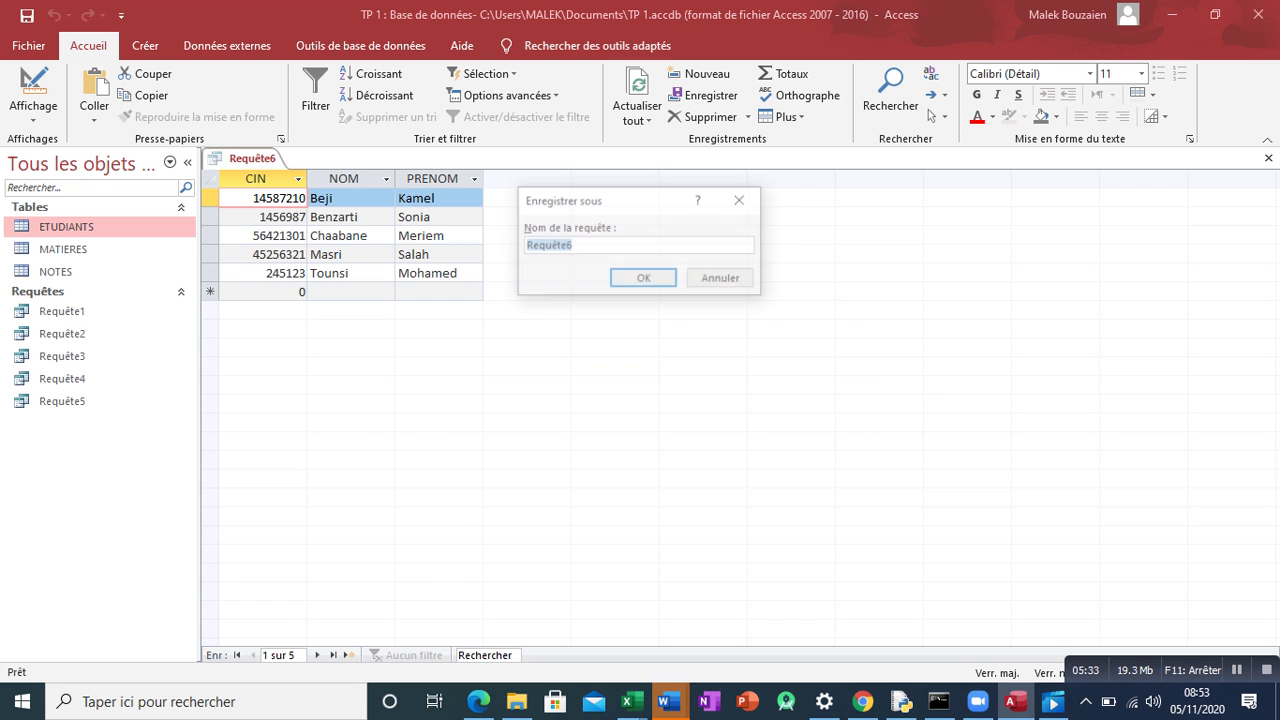
pyautogui.press('Return')
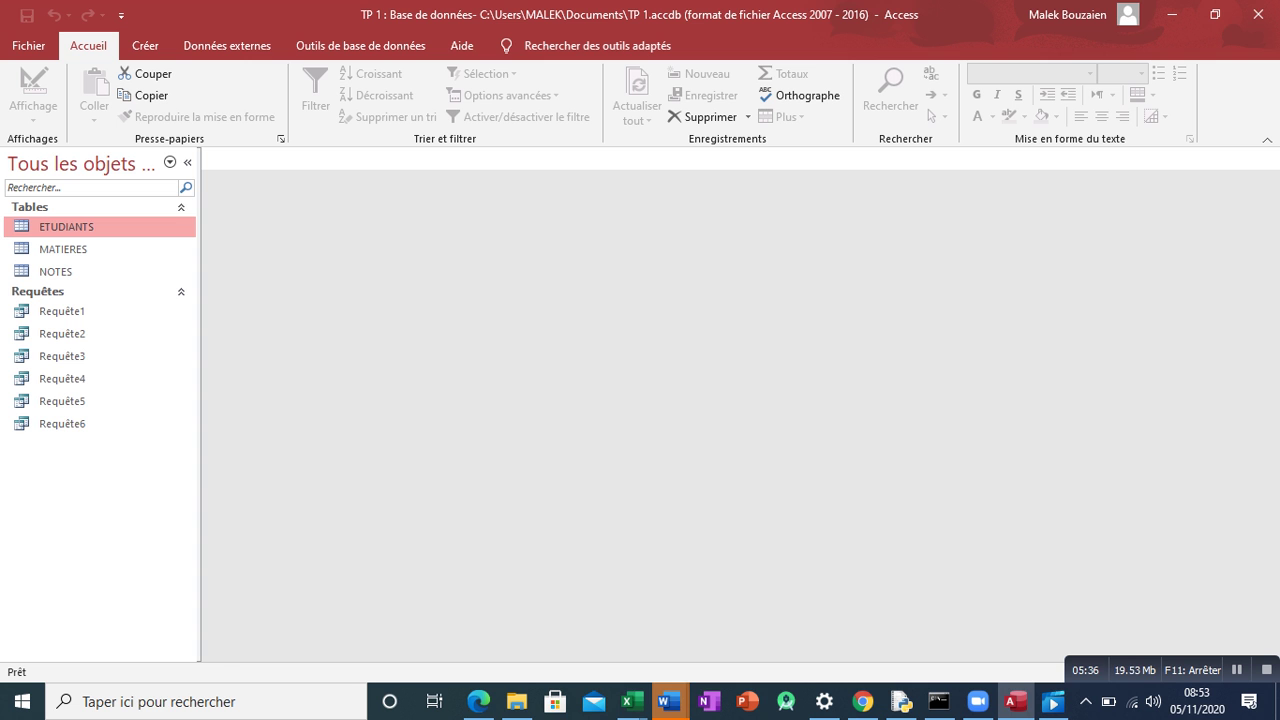
# Consult item 7 of TP_3_access.docx in Word, and create a Design view query in Access on the ETUDIANTS table.
pyautogui.click(669, 701)
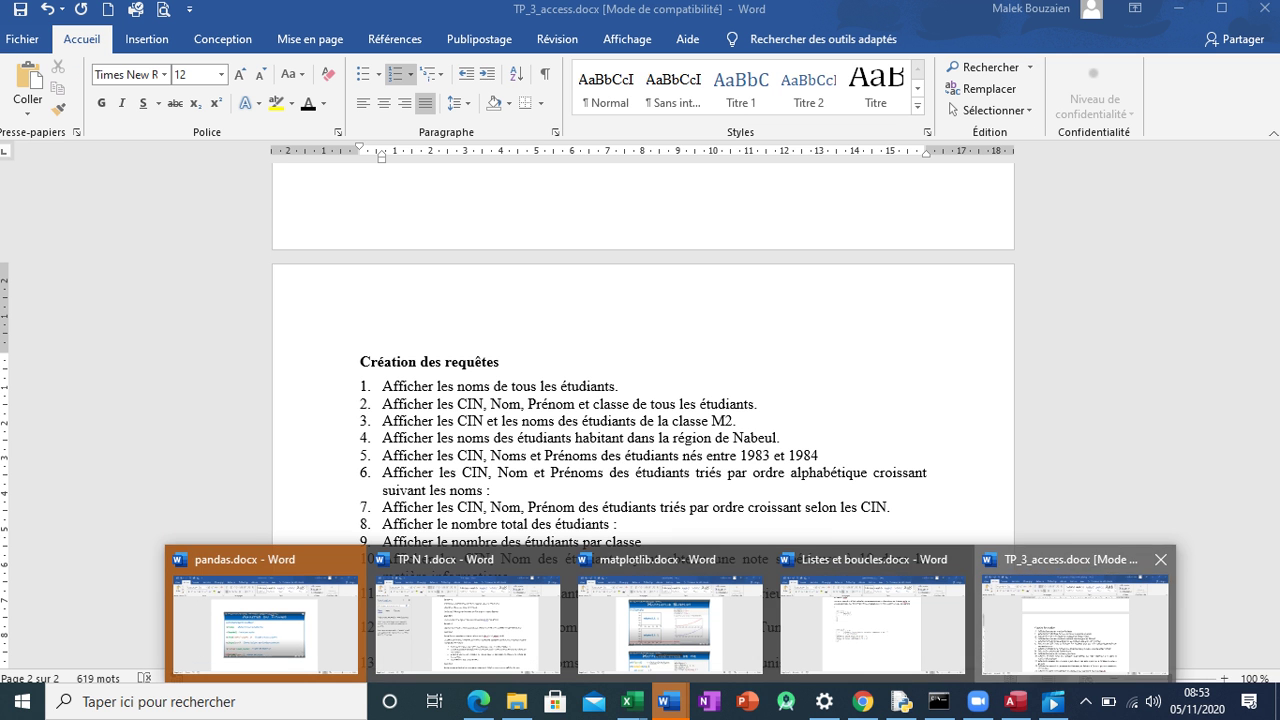
pyautogui.click(1062, 612)
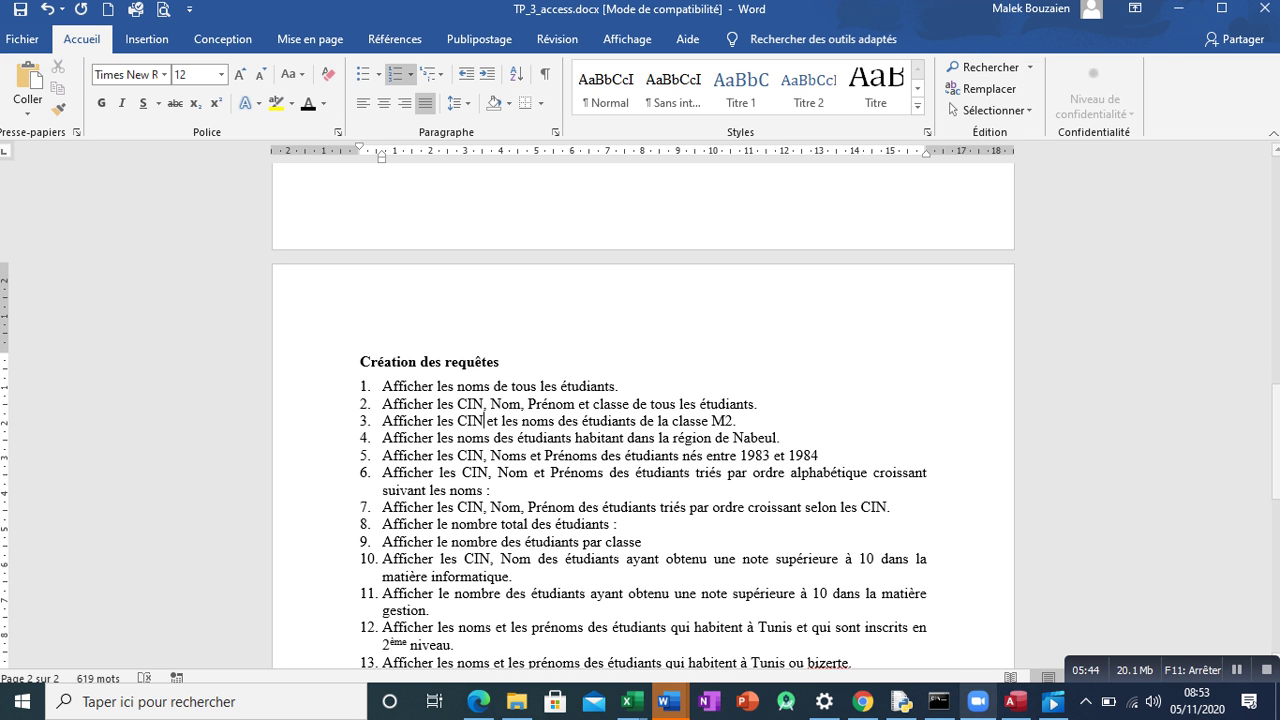
pyautogui.click(1016, 702)
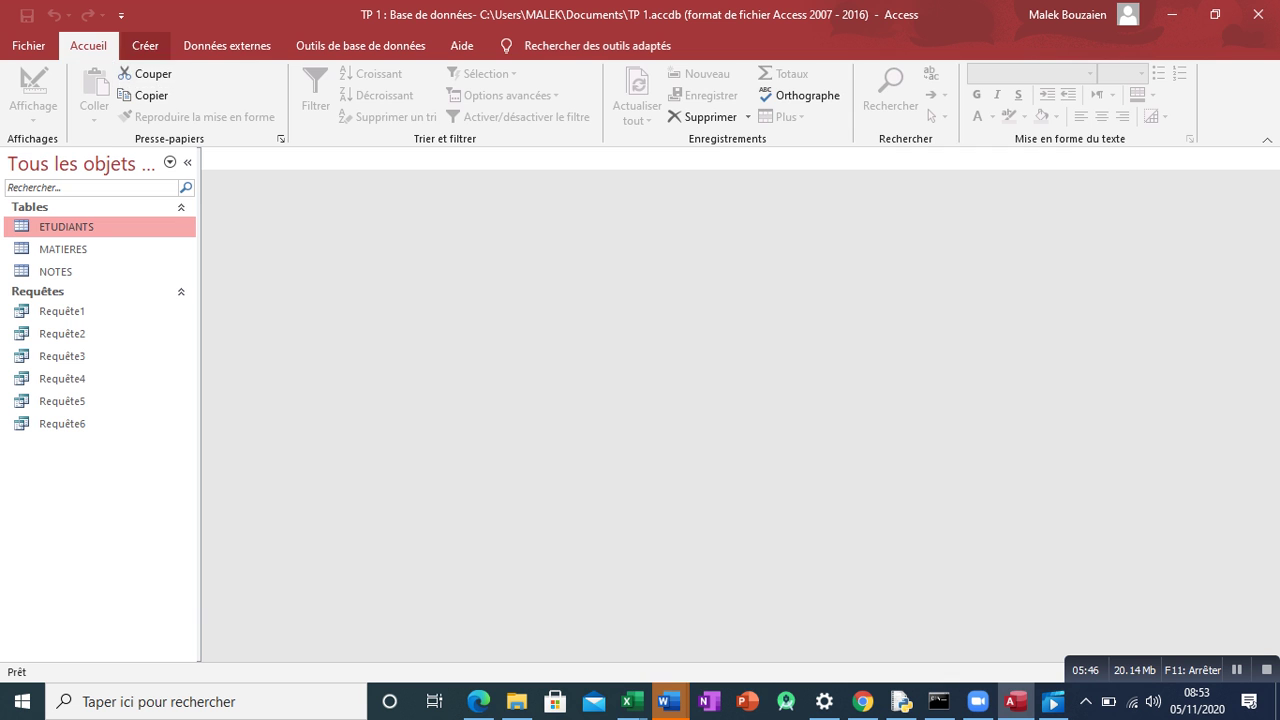
pyautogui.click(145, 45)
pyautogui.click(343, 95)
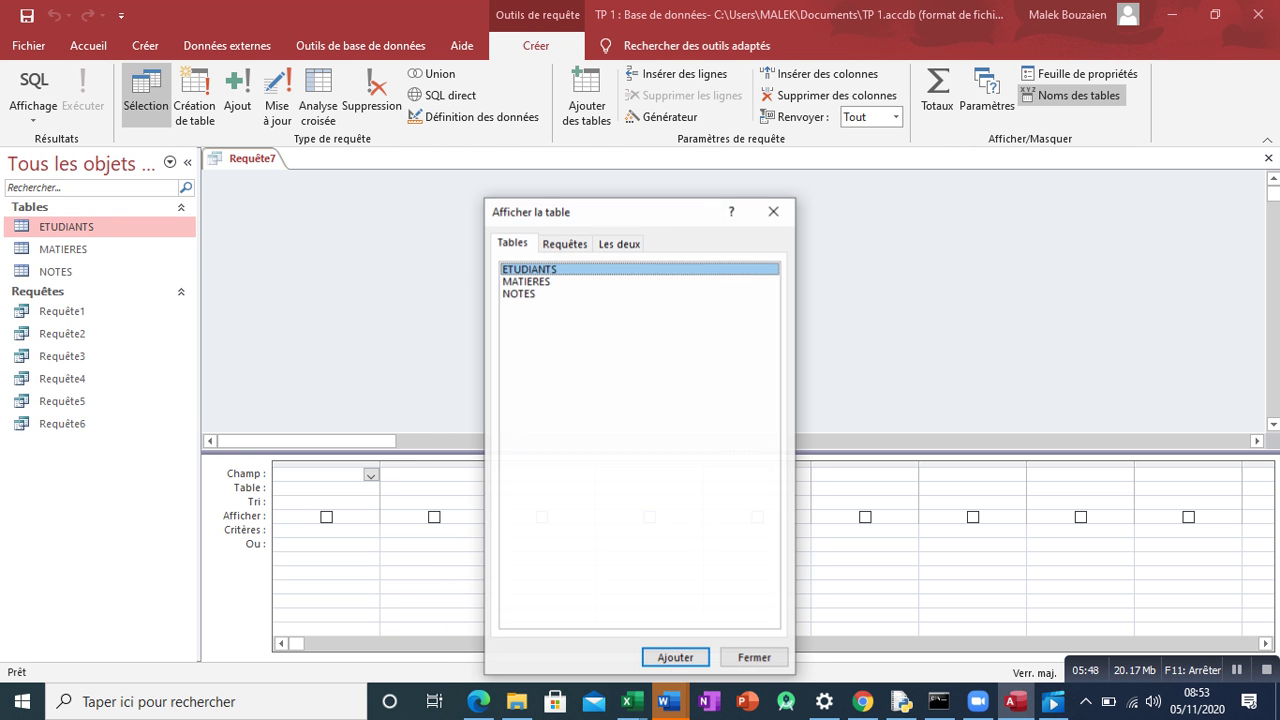
pyautogui.doubleClick(529, 269)
pyautogui.click(754, 658)
# Add CIN, NOM and PRENOM from ETUDIANTS to the query grid, and set the CIN sort order to Croissant.
pyautogui.click(288, 234)
pyautogui.press('Return')
pyautogui.press('Down')
pyautogui.press('Return')
pyautogui.press('Down')
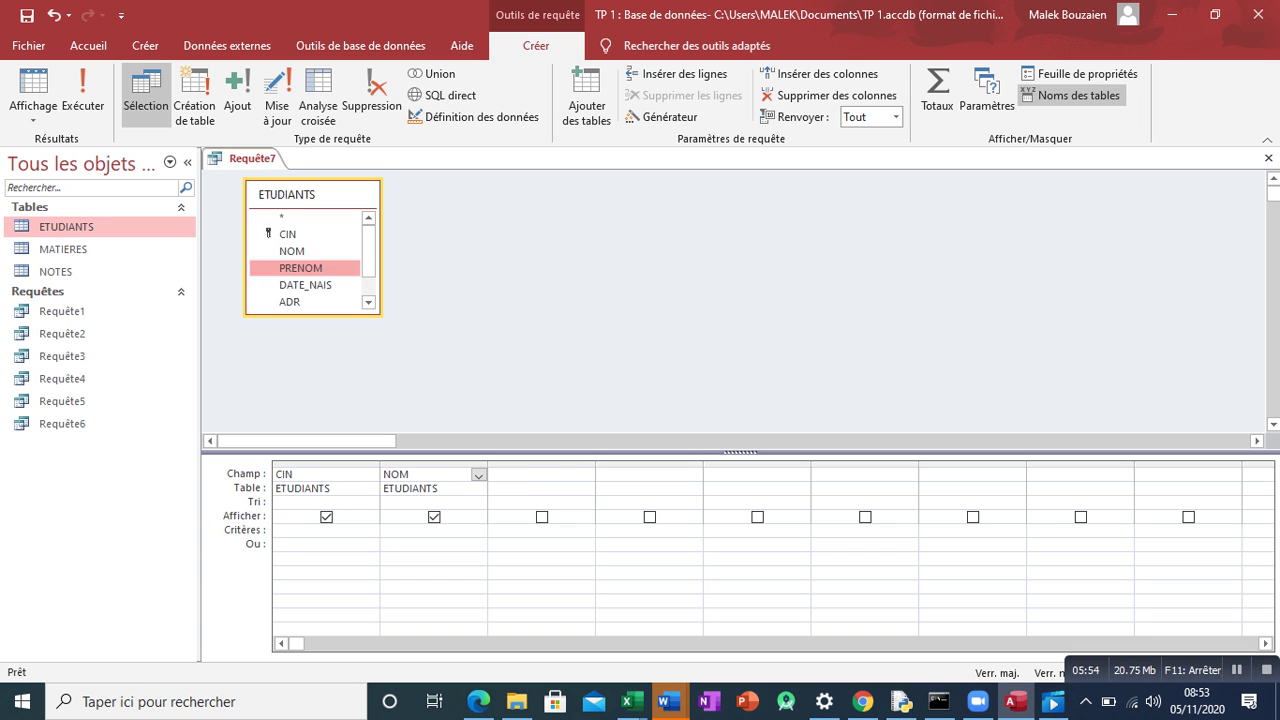
pyautogui.press('Return')
pyautogui.click(364, 503)
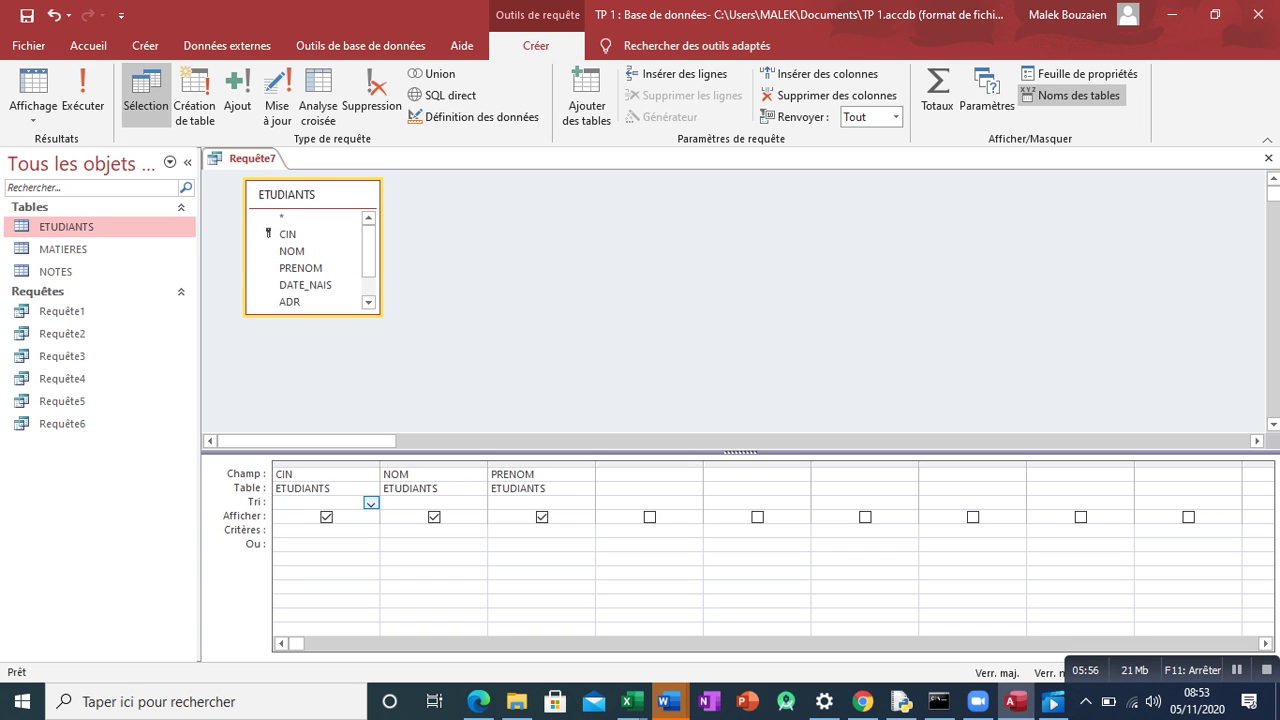
pyautogui.click(371, 503)
pyautogui.press('Return')
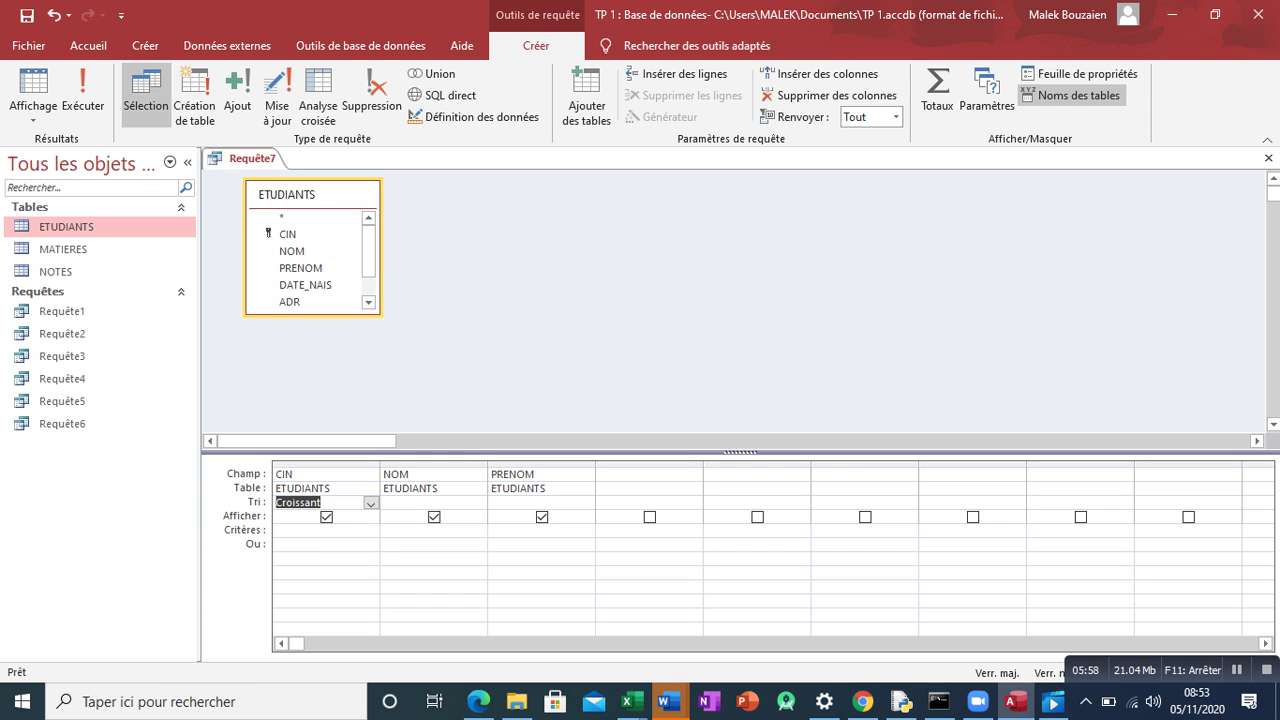
# Run the query sorted by CIN, and close it, saving it as Requête7.
pyautogui.click(82, 95)
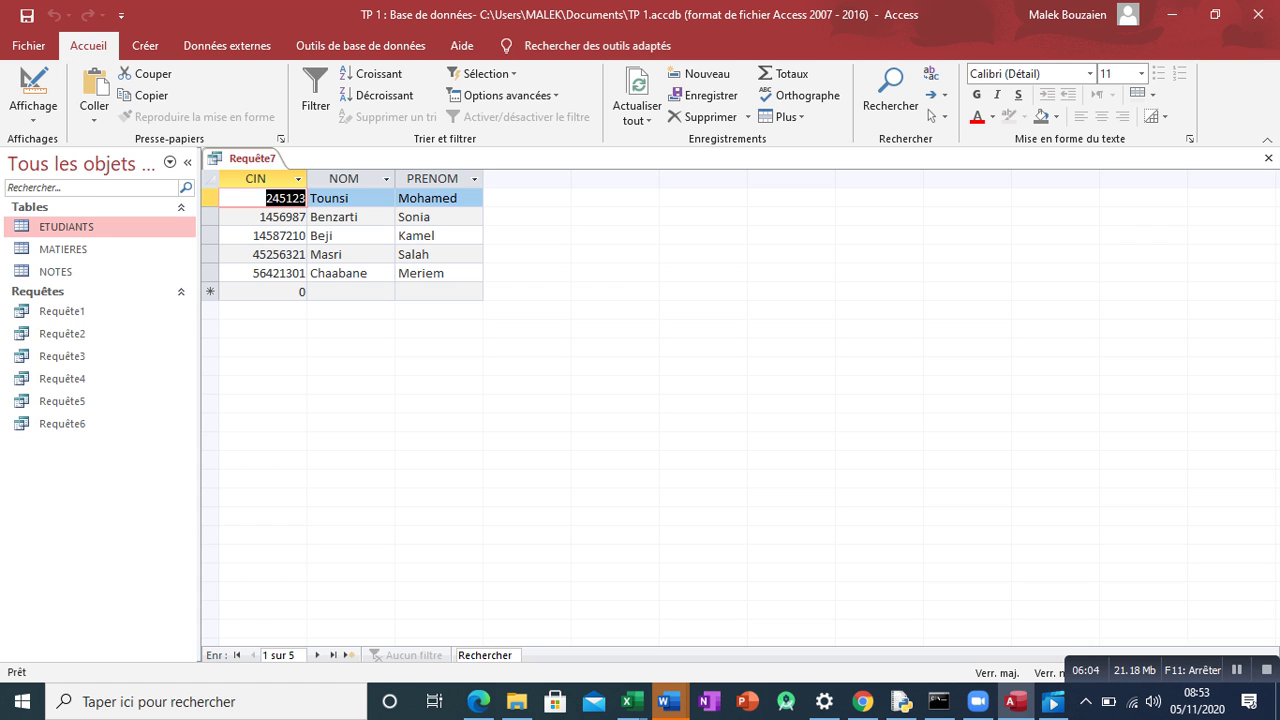
pyautogui.click(1268, 158)
pyautogui.click(543, 401)
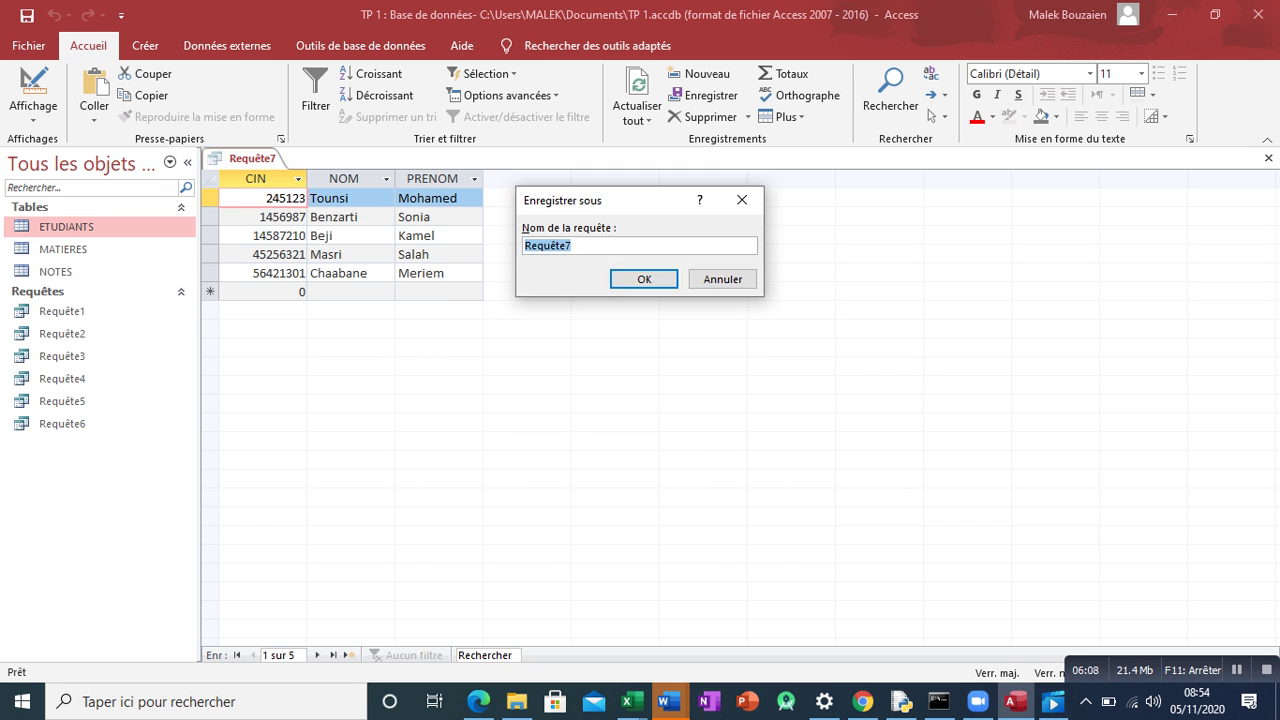
pyautogui.press('Return')
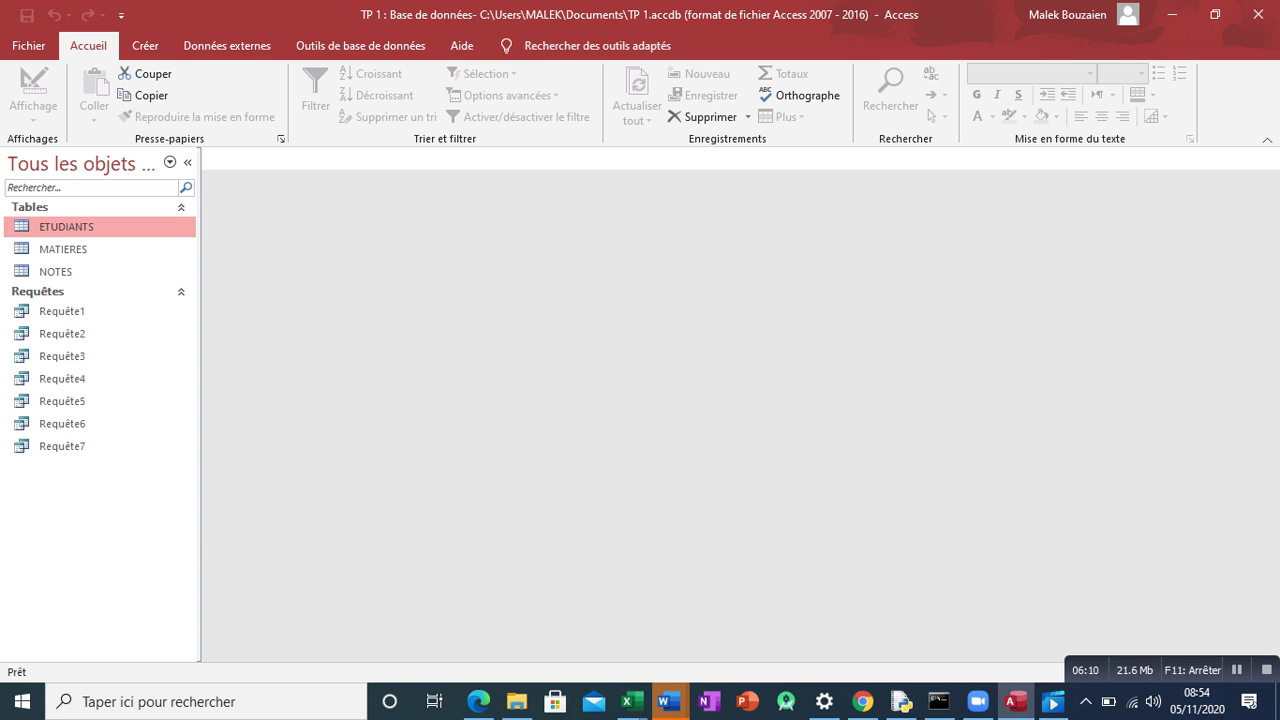
# Consult item 8 of TP_3_access.docx in Word, and create a Design view query in Access on the ETUDIANTS table.
pyautogui.click(668, 701)
pyautogui.click(1072, 622)
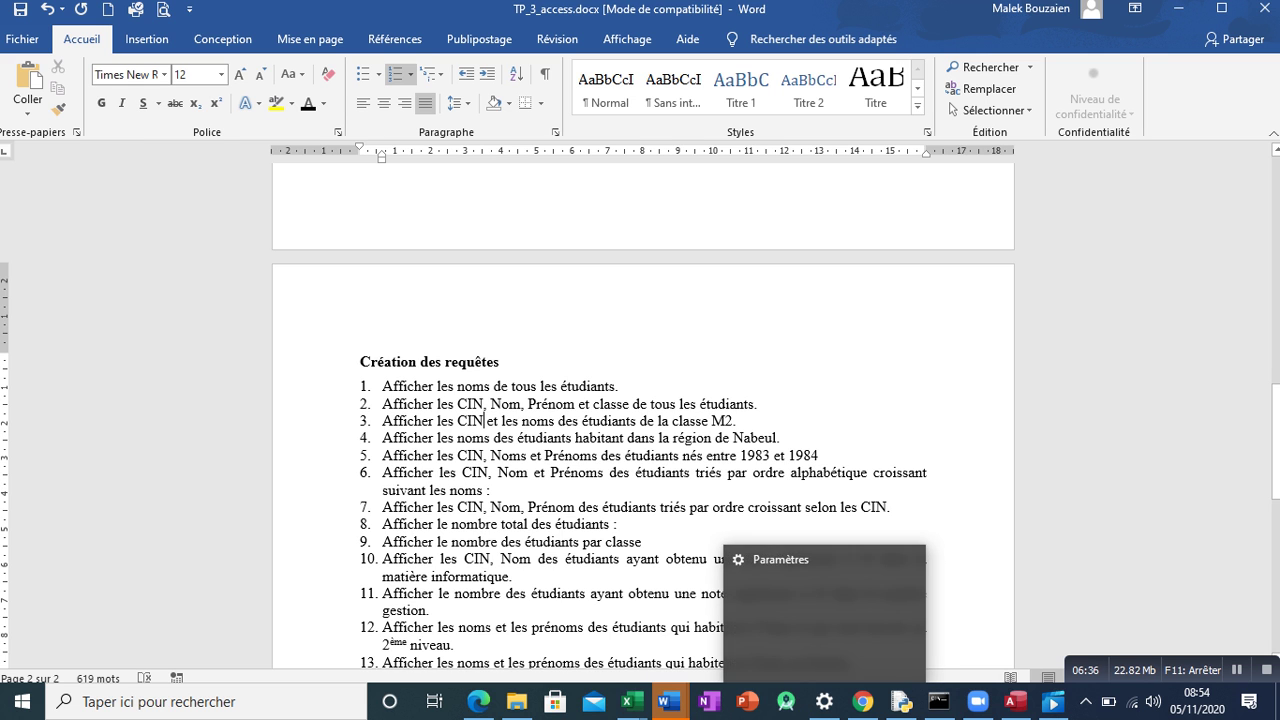
pyautogui.click(1016, 701)
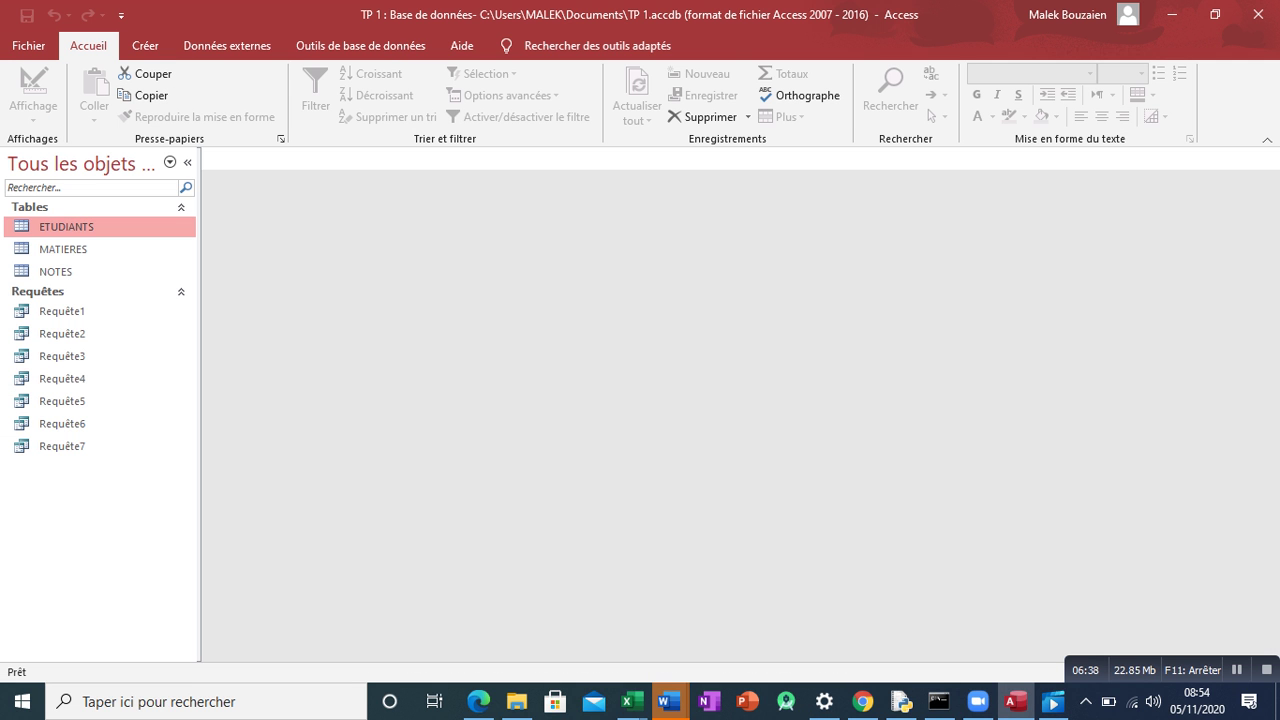
pyautogui.click(145, 45)
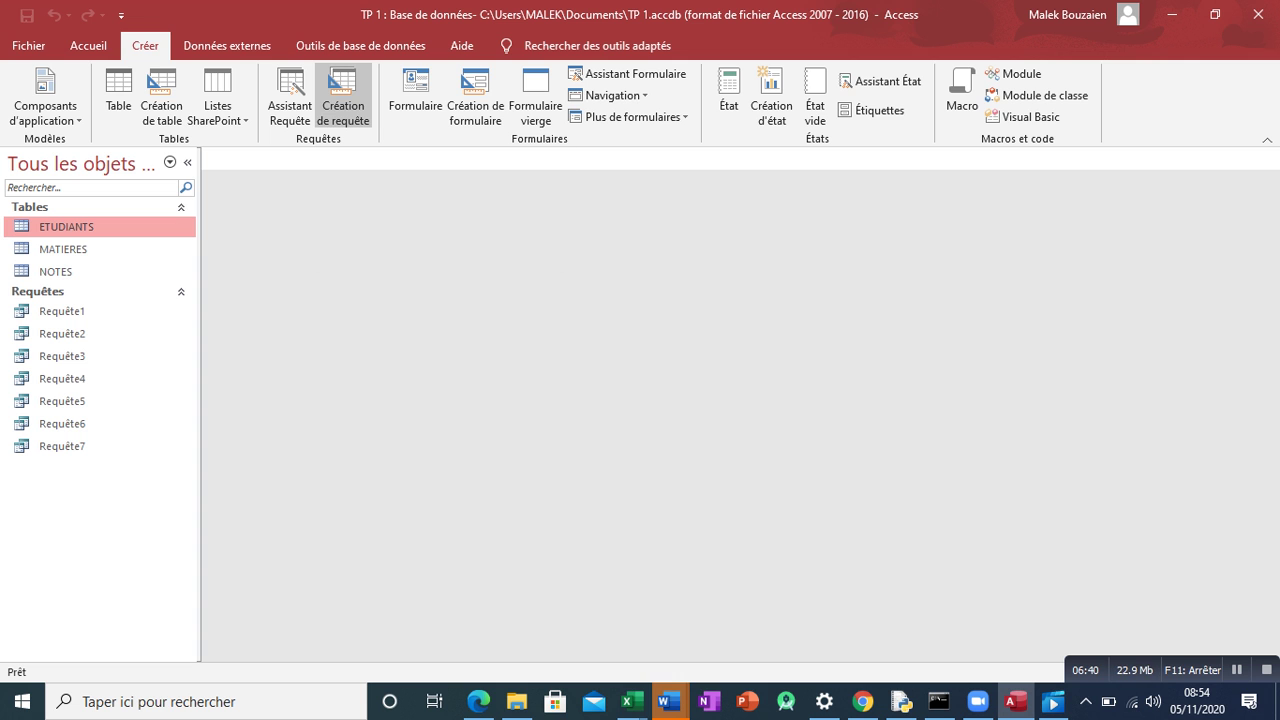
pyautogui.click(343, 95)
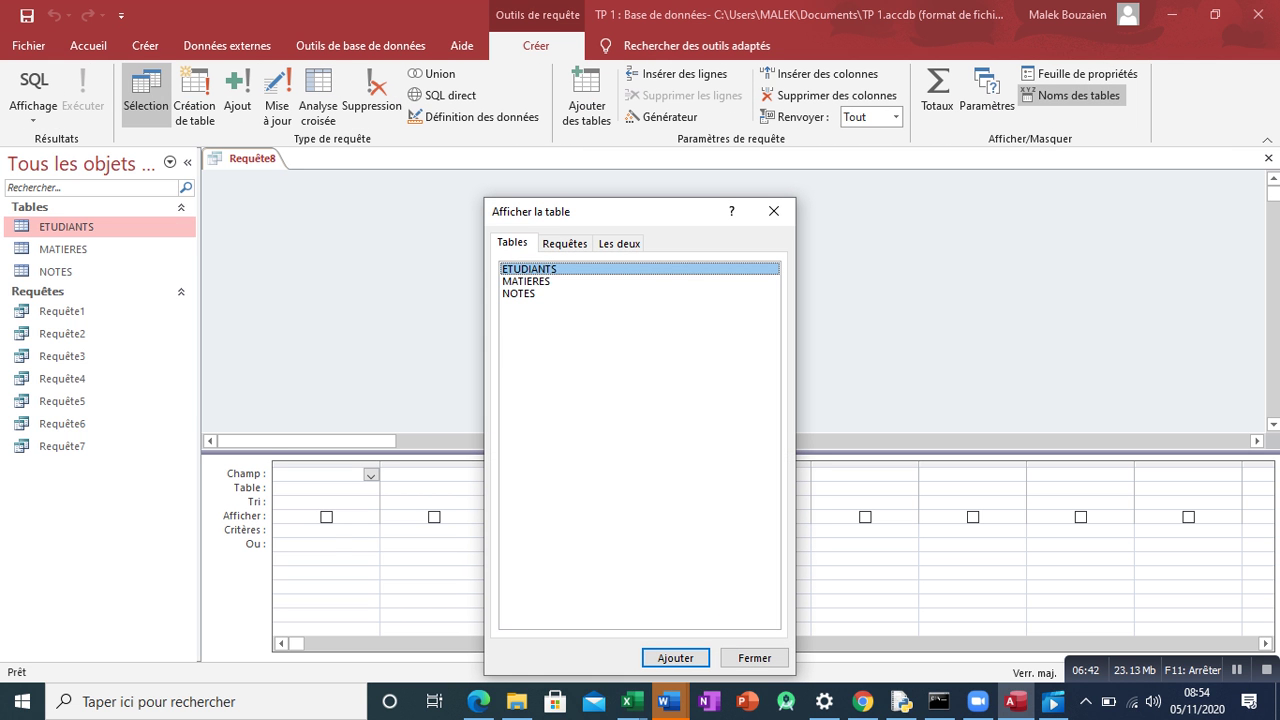
pyautogui.press('Return')
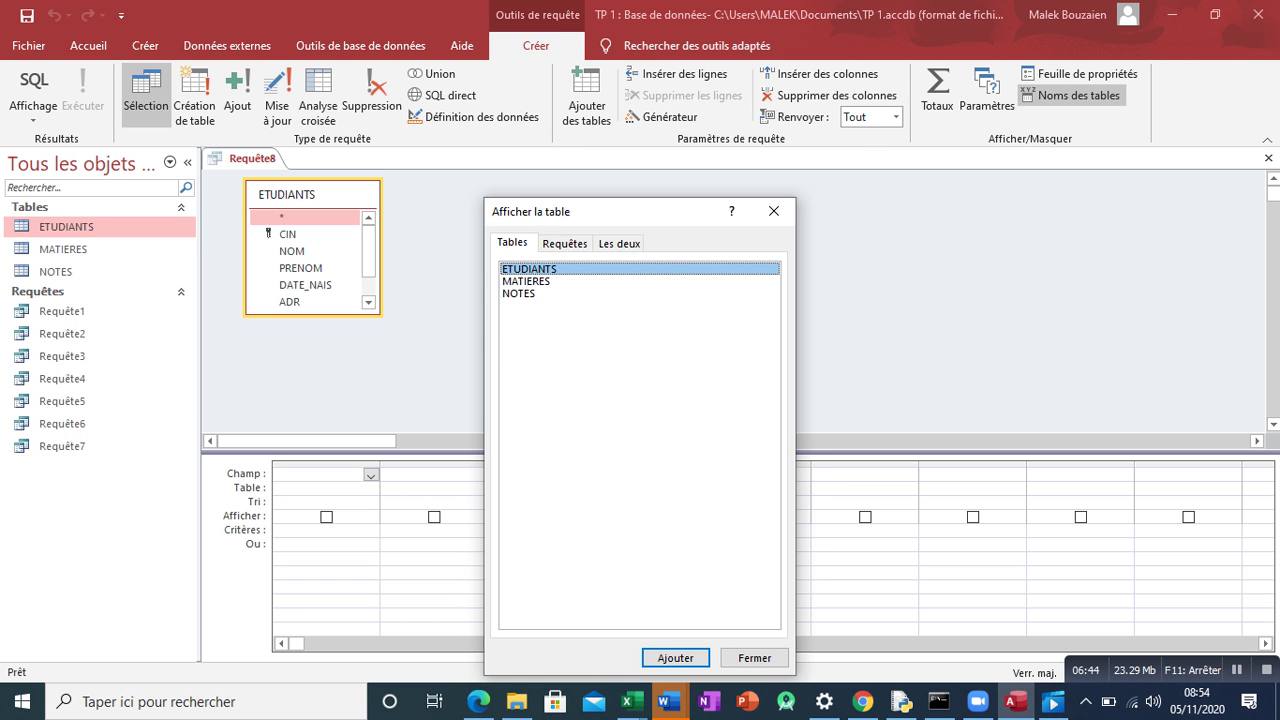
pyautogui.click(754, 658)
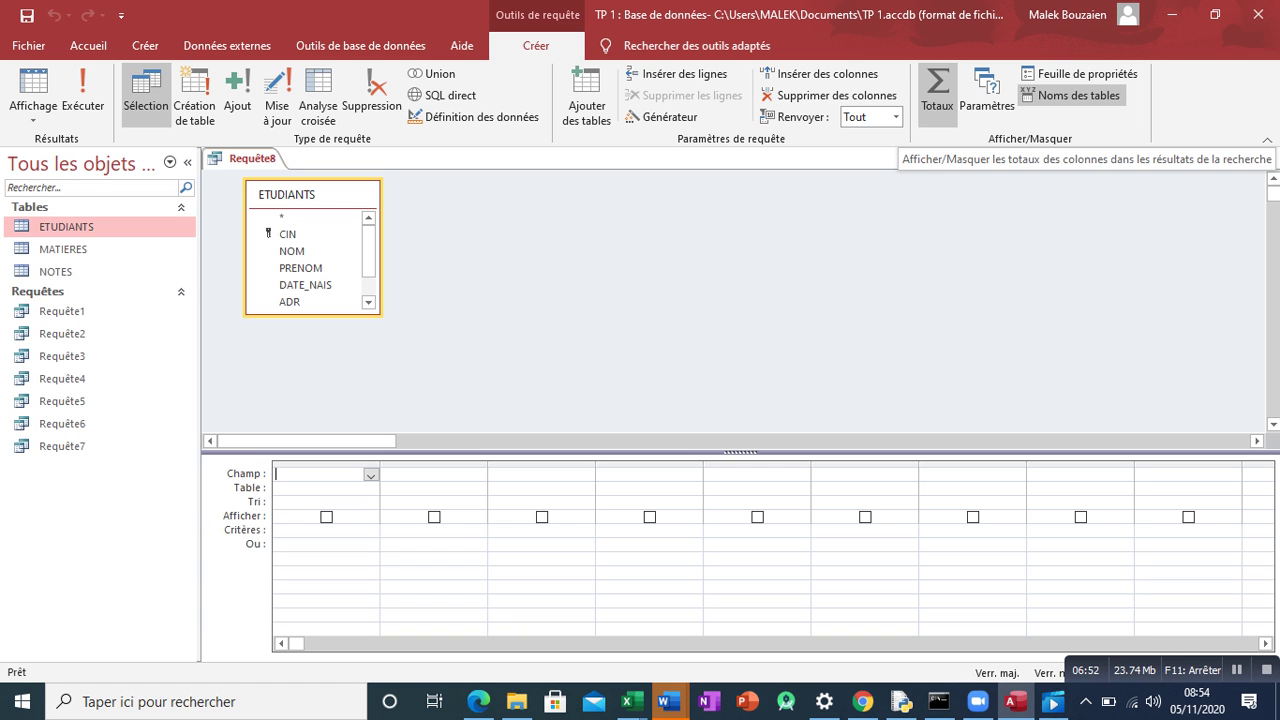
# Show the totals row in the query grid, add CIN from ETUDIANTS, and set its operation to Compte.
pyautogui.click(937, 92)
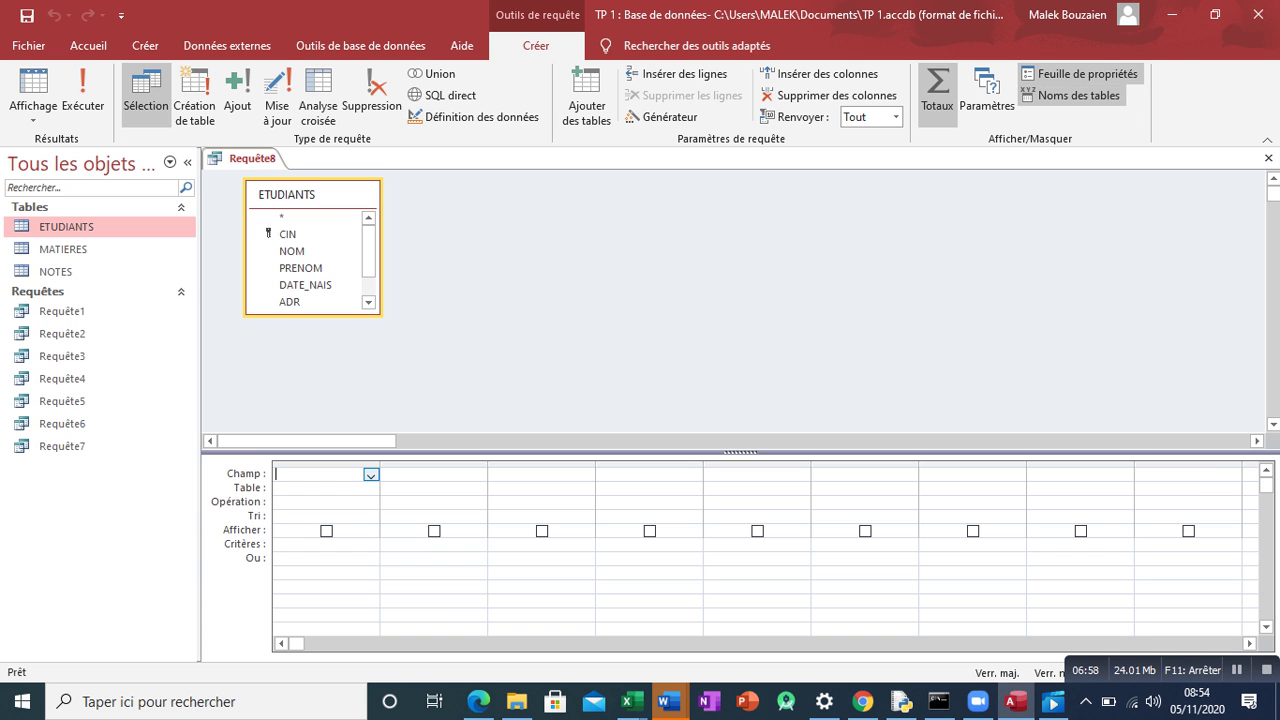
pyautogui.click(937, 95)
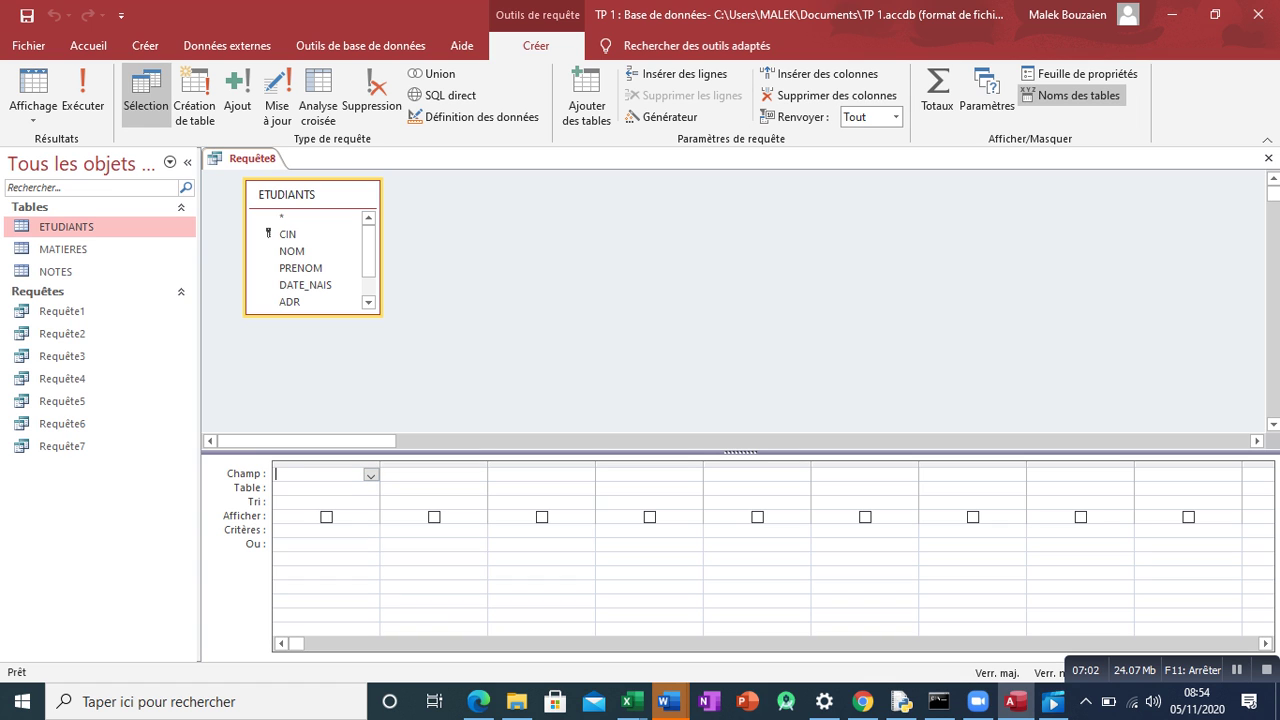
pyautogui.click(937, 95)
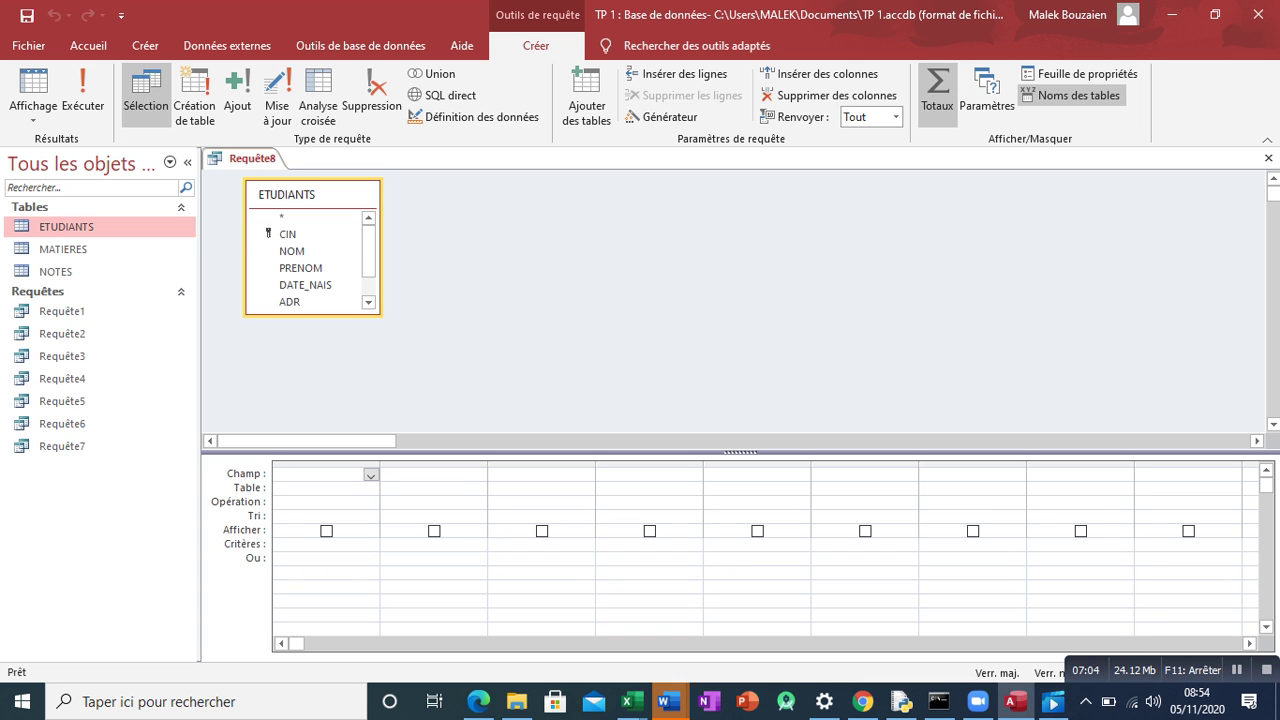
pyautogui.doubleClick(287, 234)
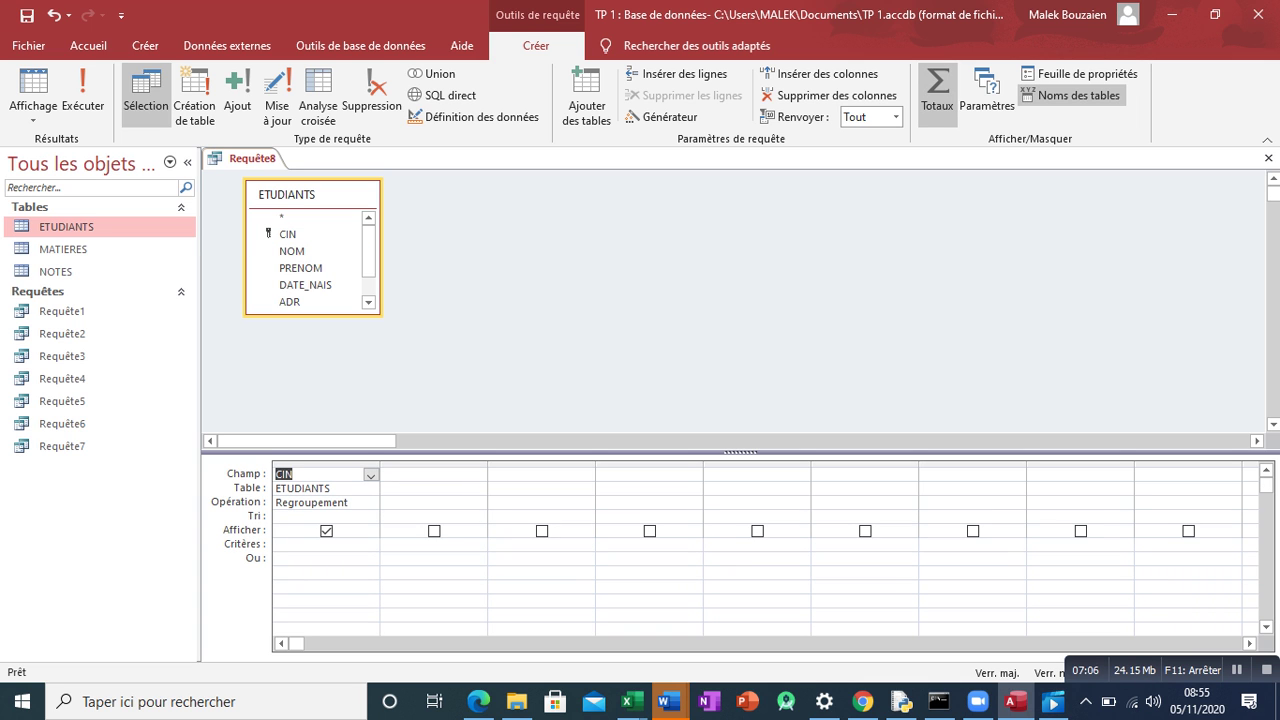
pyautogui.click(350, 517)
pyautogui.click(353, 503)
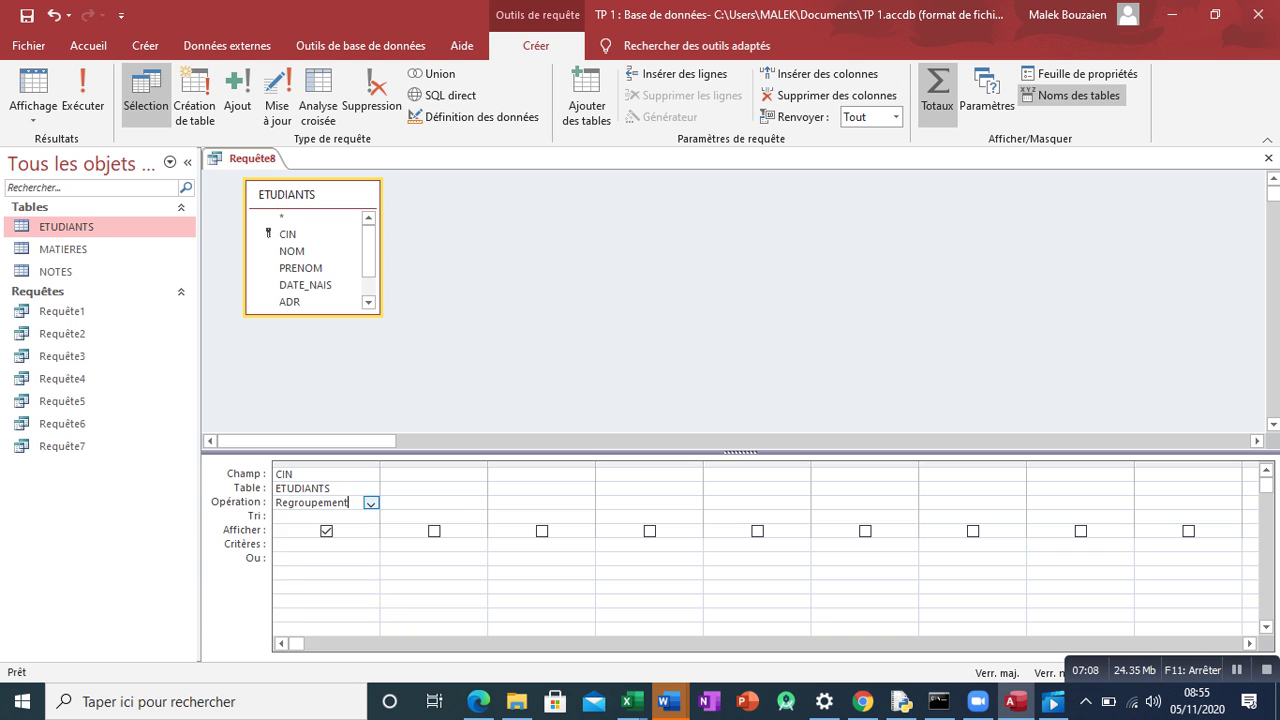
pyautogui.click(370, 503)
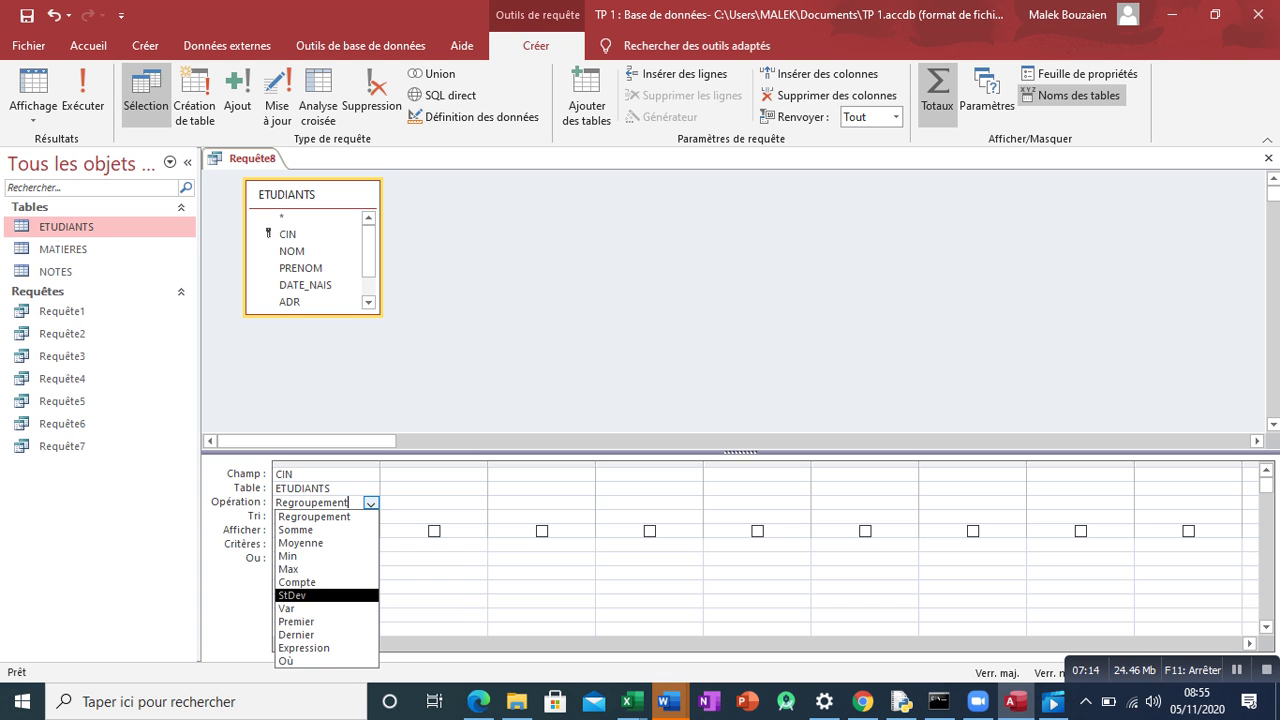
pyautogui.click(297, 581)
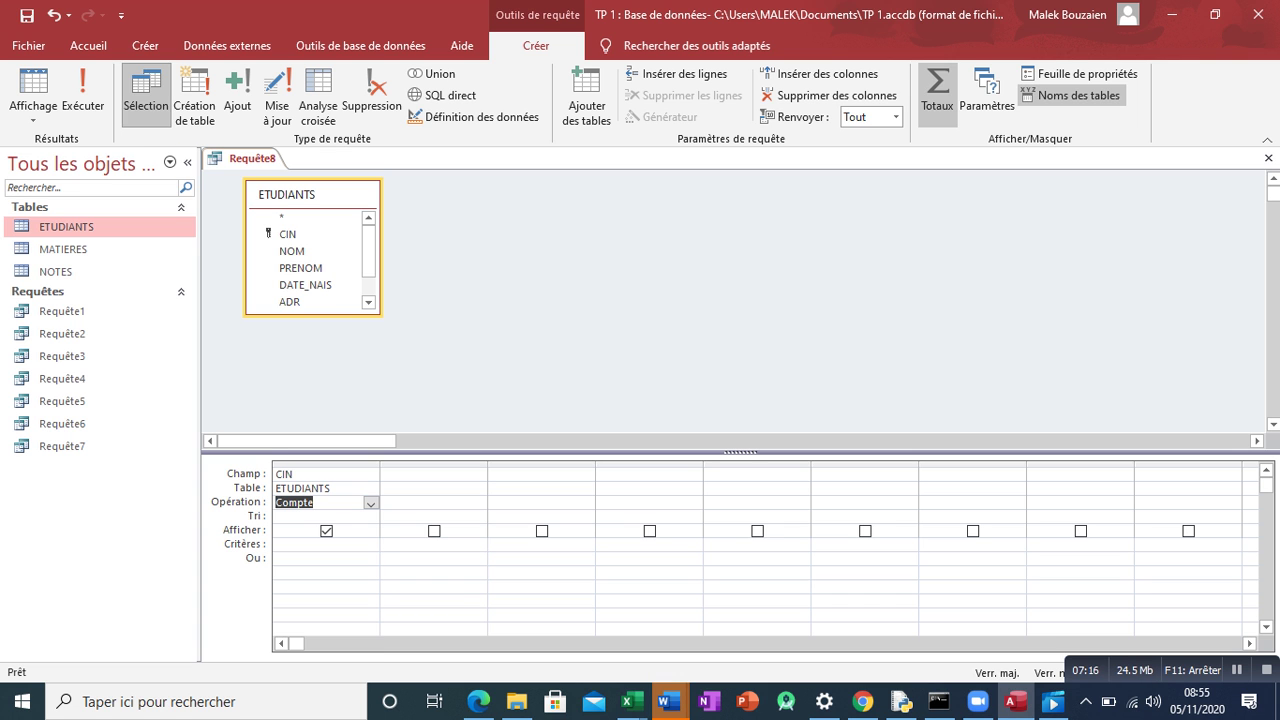
# Run the query counting the students, and close it, saving it as Requête8.
pyautogui.click(83, 95)
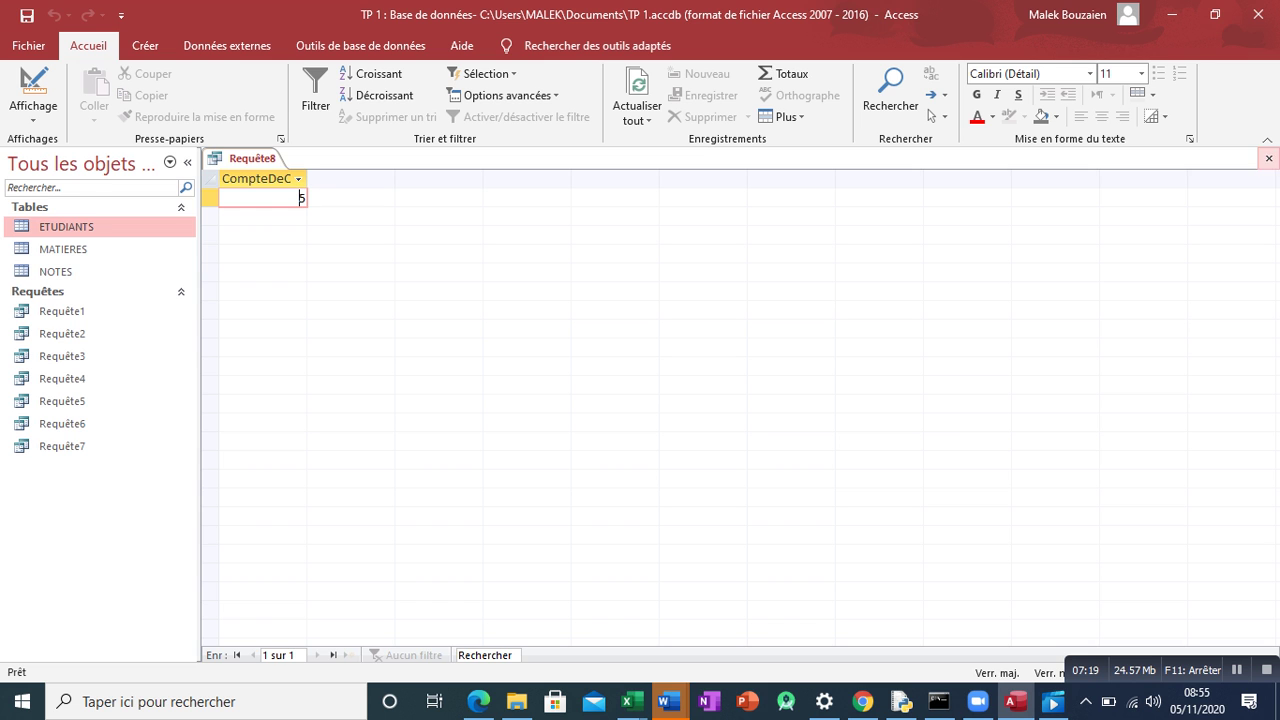
pyautogui.click(1268, 158)
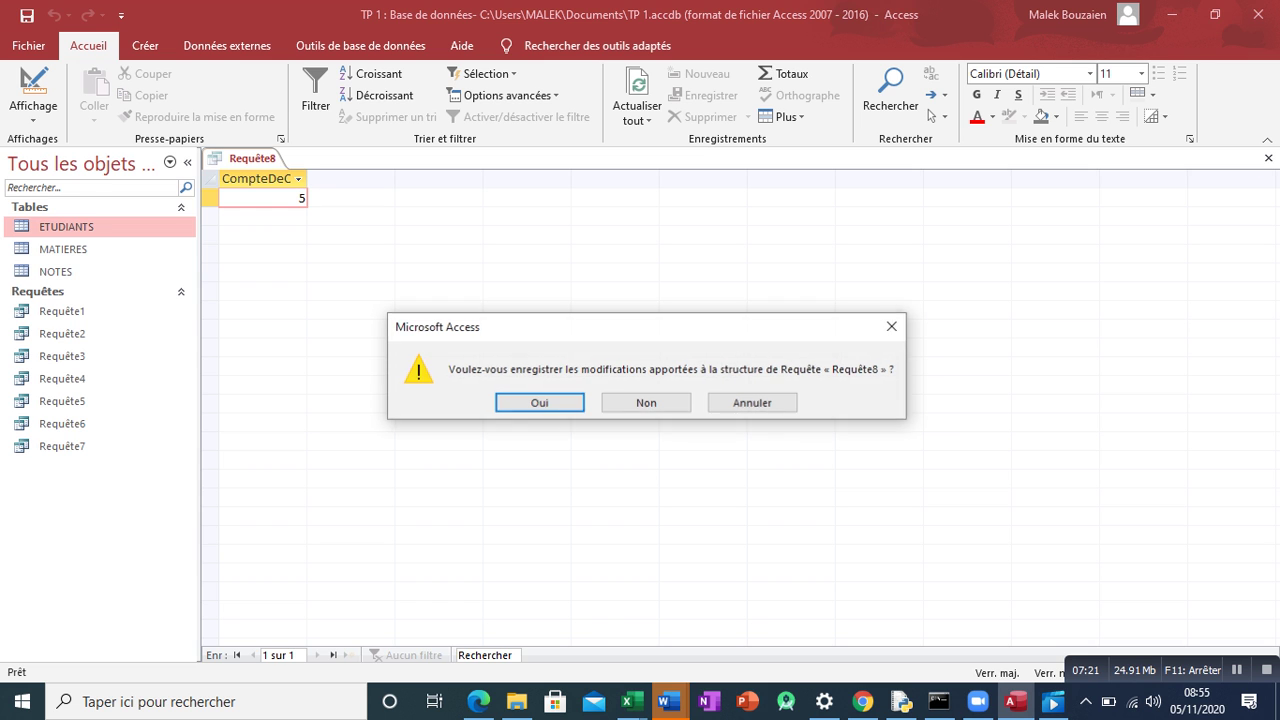
pyautogui.click(526, 403)
pyautogui.click(644, 278)
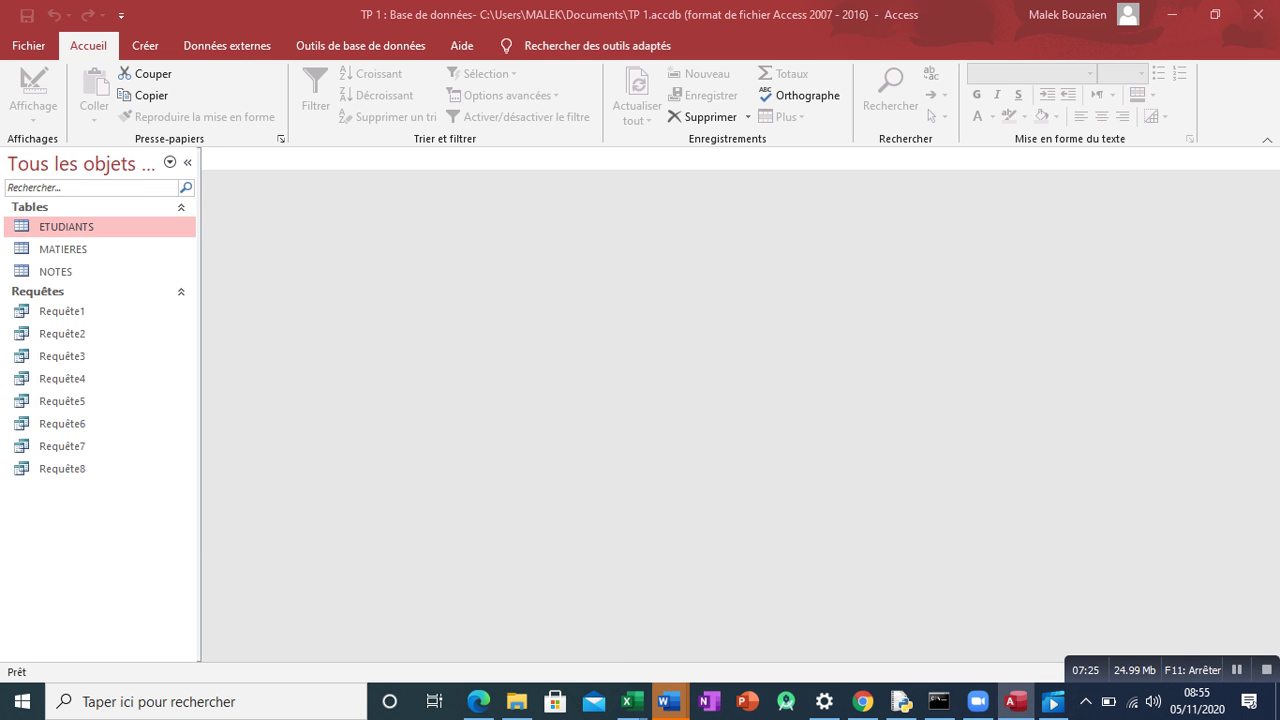
# Switch to TP_3_access.docx in Word and read item 10 on the students' informatique marks.
pyautogui.click(669, 701)
pyautogui.click(1075, 615)
pyautogui.click(484, 420)
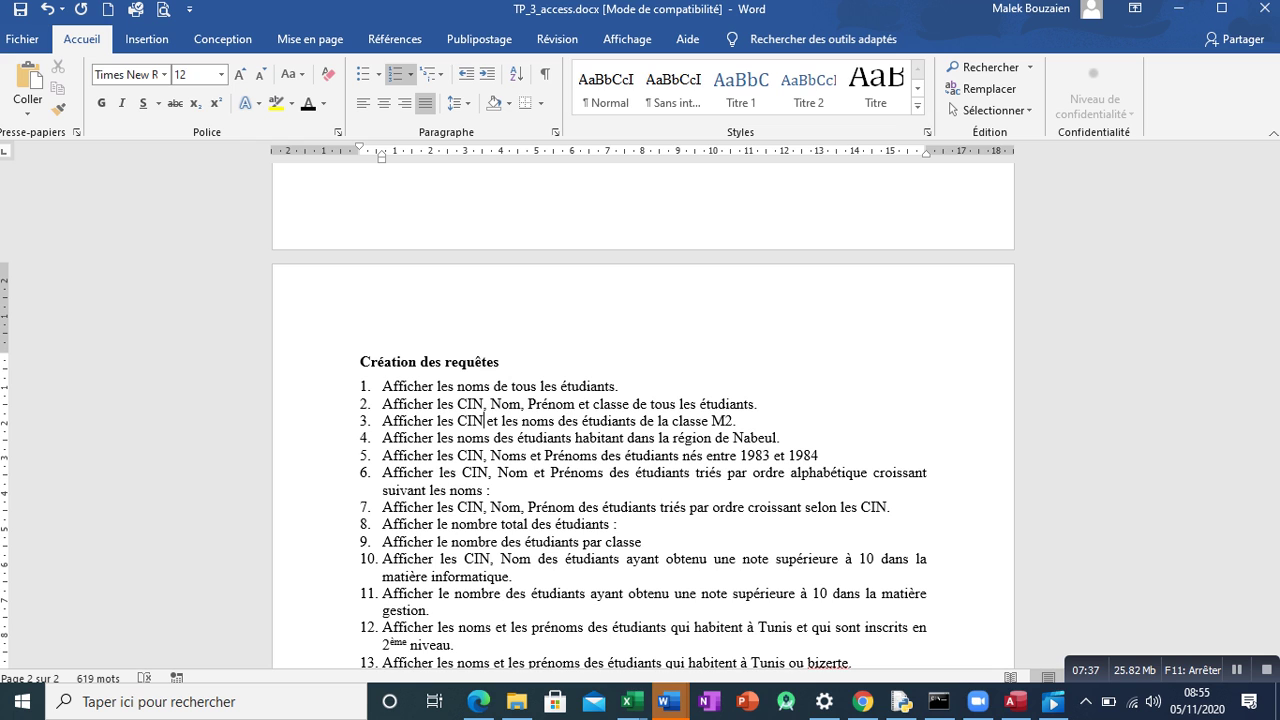
pyautogui.doubleClick(466, 577)
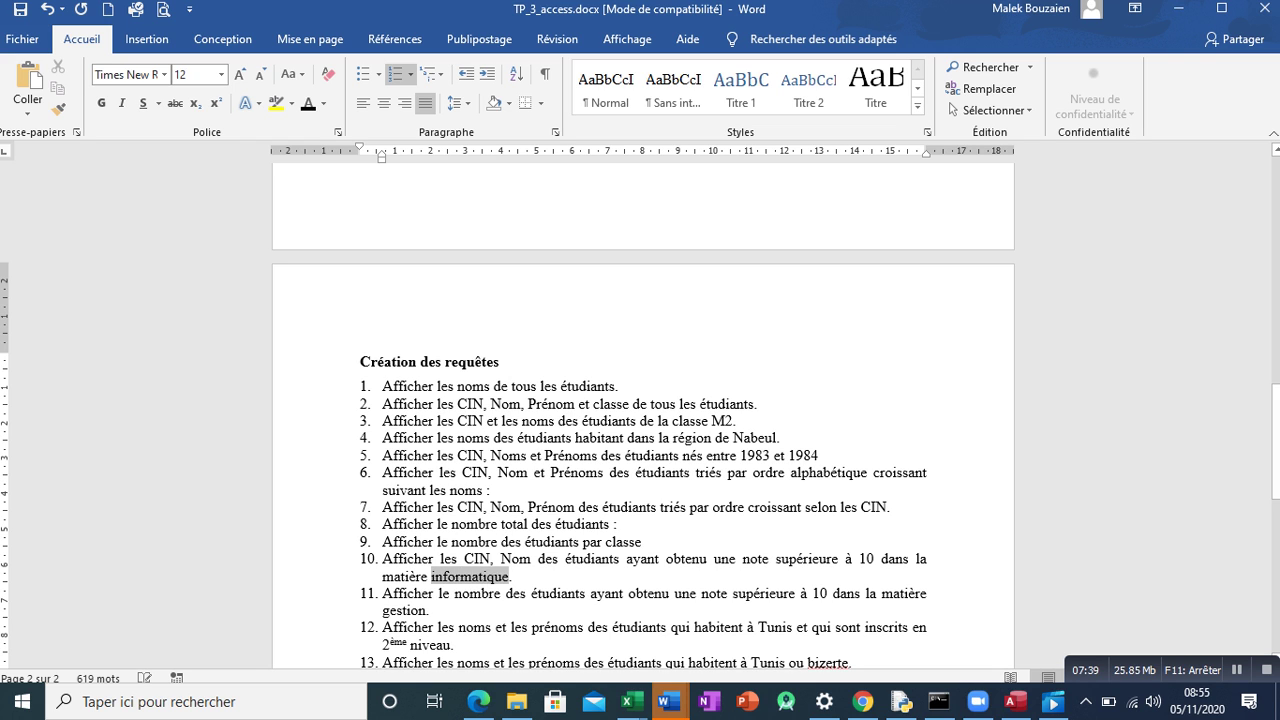
pyautogui.click(738, 421)
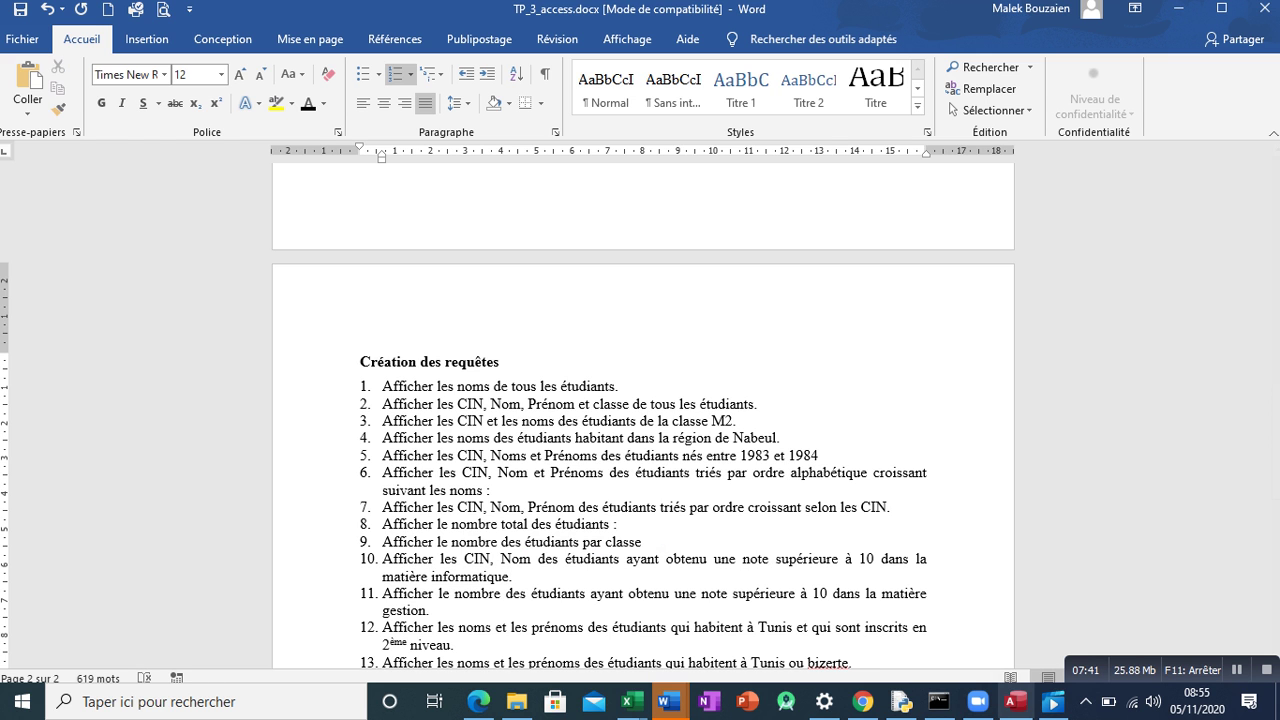
# Switch to Access and create a Design view query on the ETUDIANTS, MATIERES and NOTES tables.
pyautogui.click(1015, 701)
pyautogui.moveTo(977, 701)
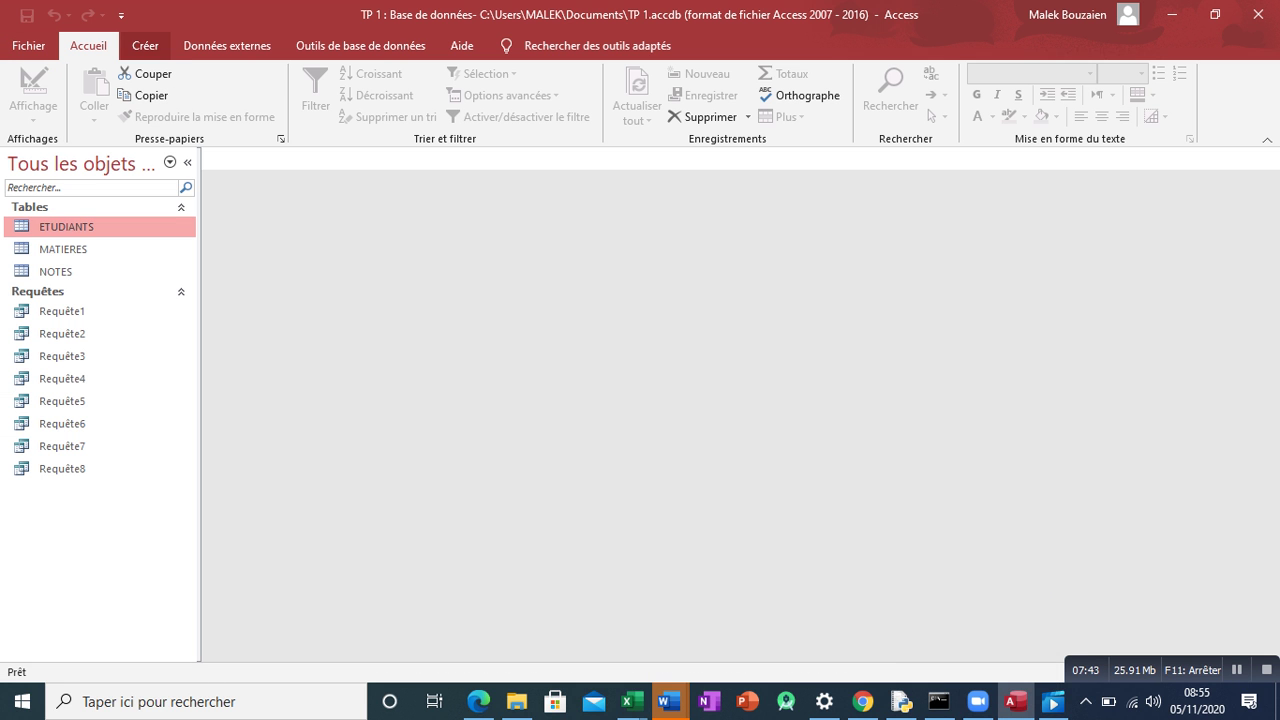
pyautogui.click(145, 45)
pyautogui.click(343, 95)
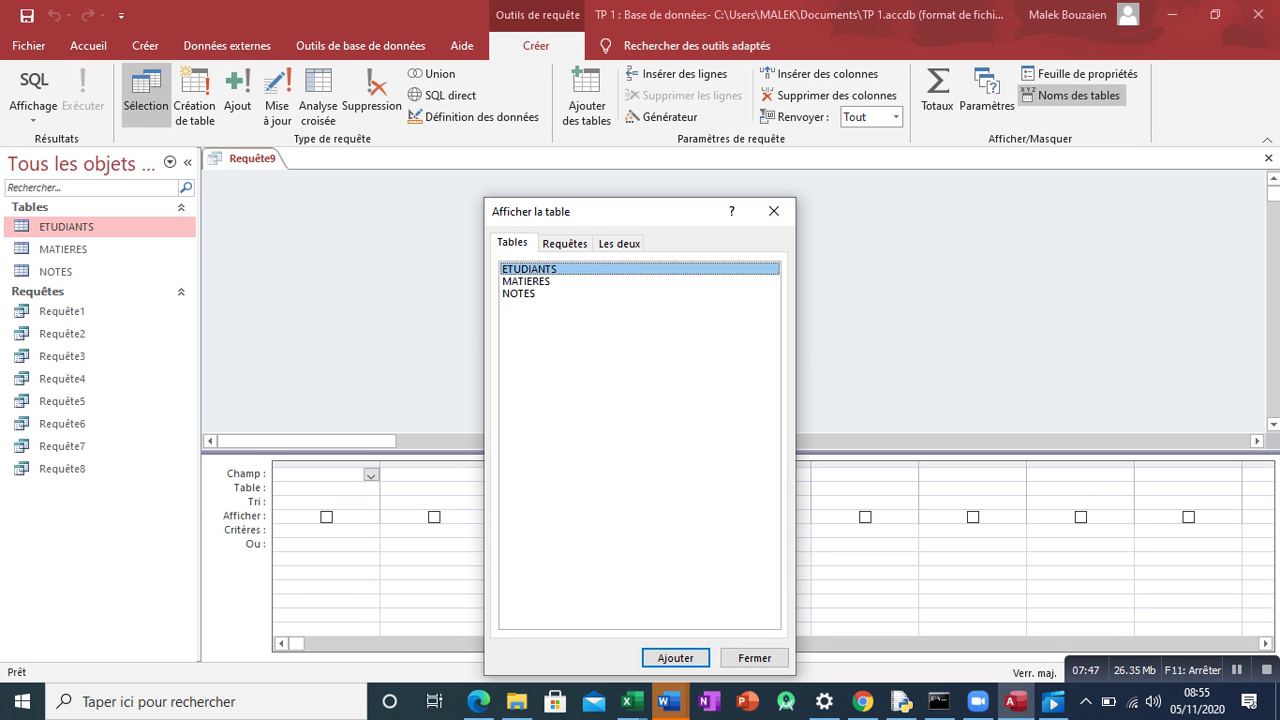
pyautogui.press('Return')
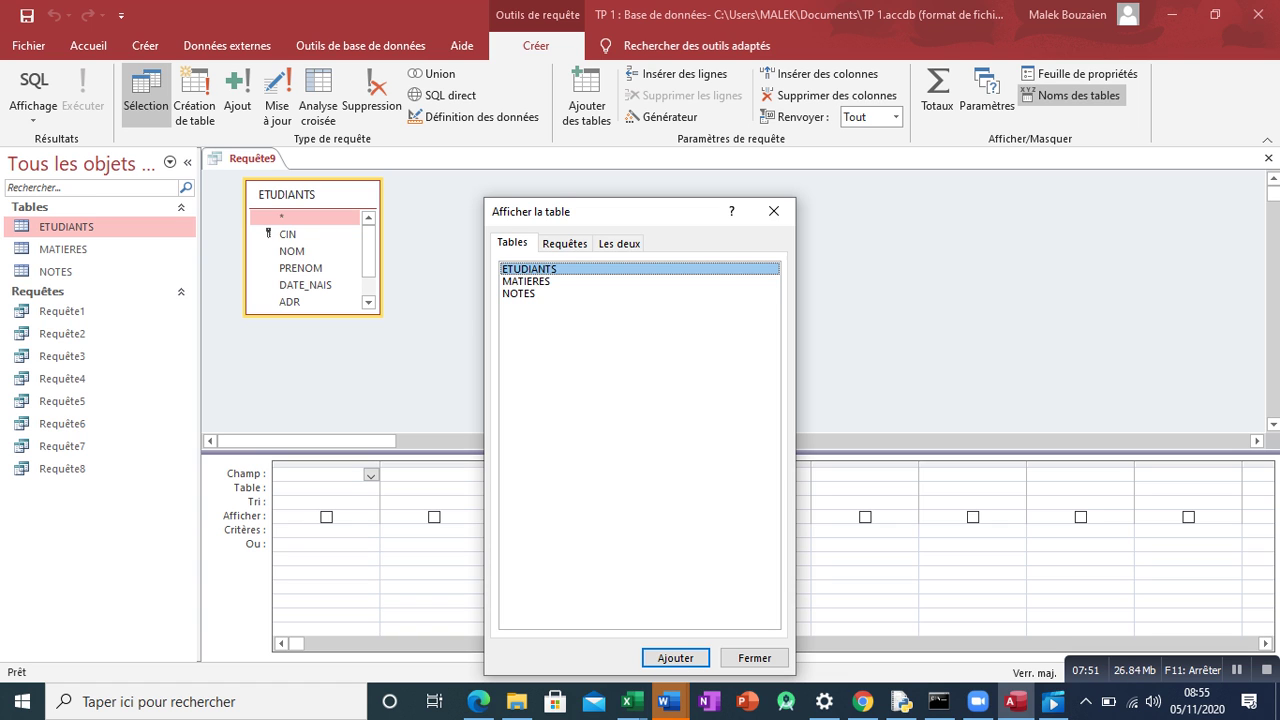
pyautogui.press('Down')
pyautogui.press('Return')
pyautogui.press('Down')
pyautogui.press('Return')
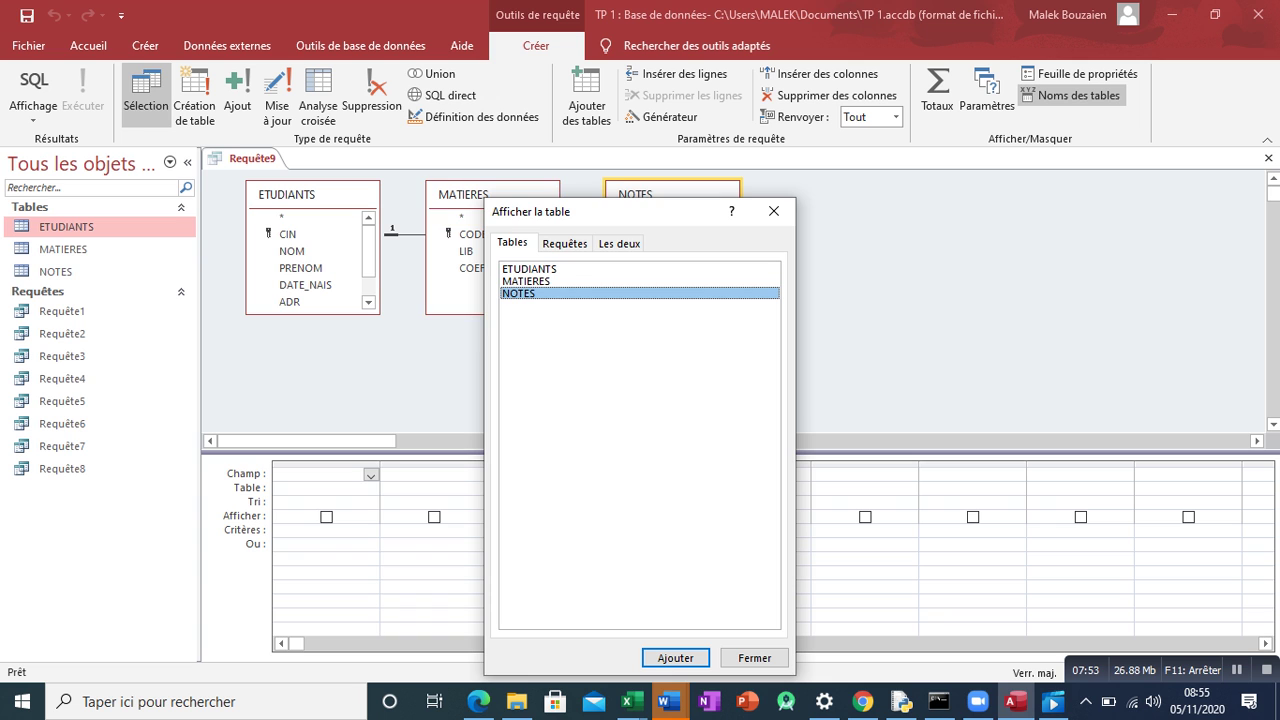
pyautogui.click(754, 658)
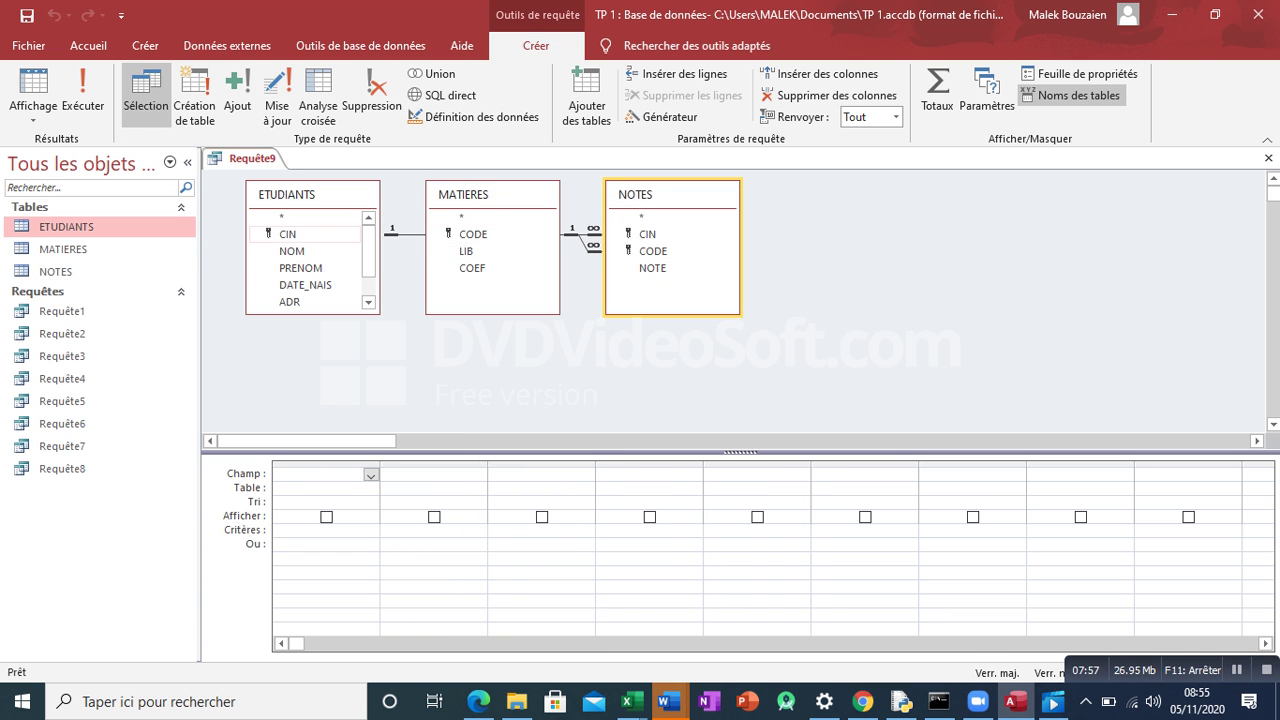
# Add CIN and NOM from ETUDIANTS, LIB from MATIERES and NOTE from NOTES to the query grid.
pyautogui.doubleClick(288, 234)
pyautogui.doubleClick(292, 251)
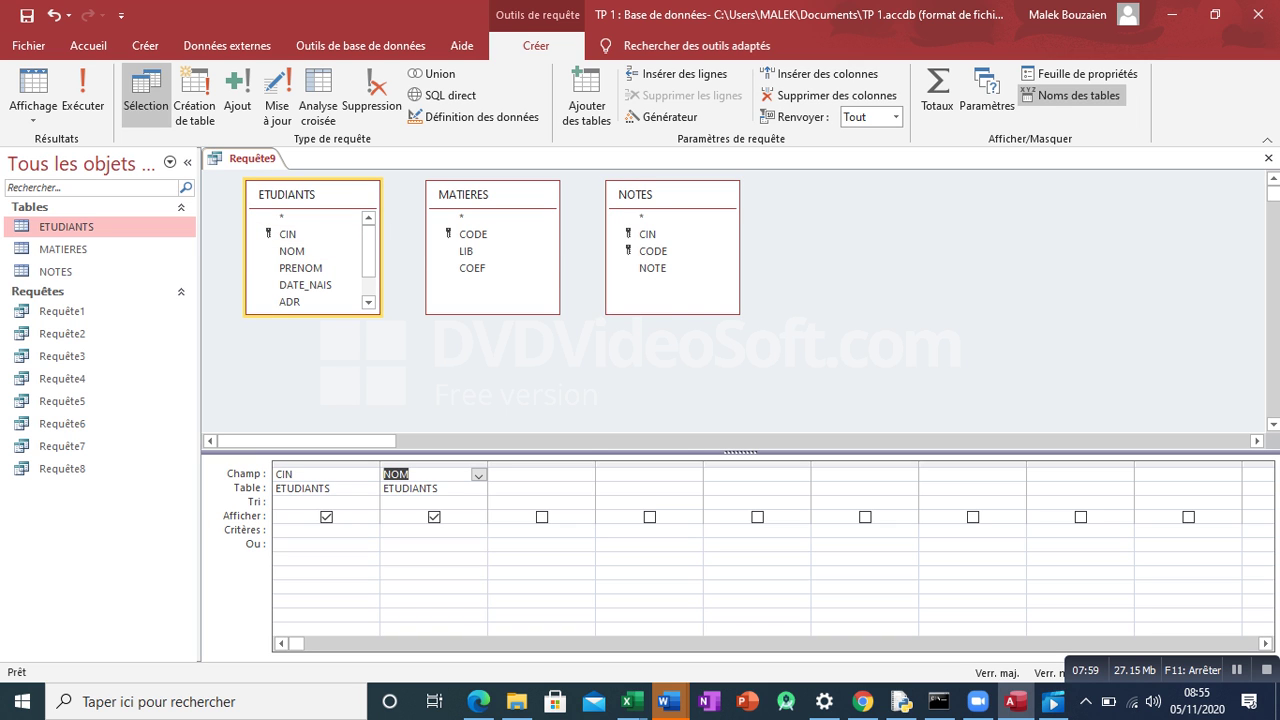
pyautogui.doubleClick(466, 251)
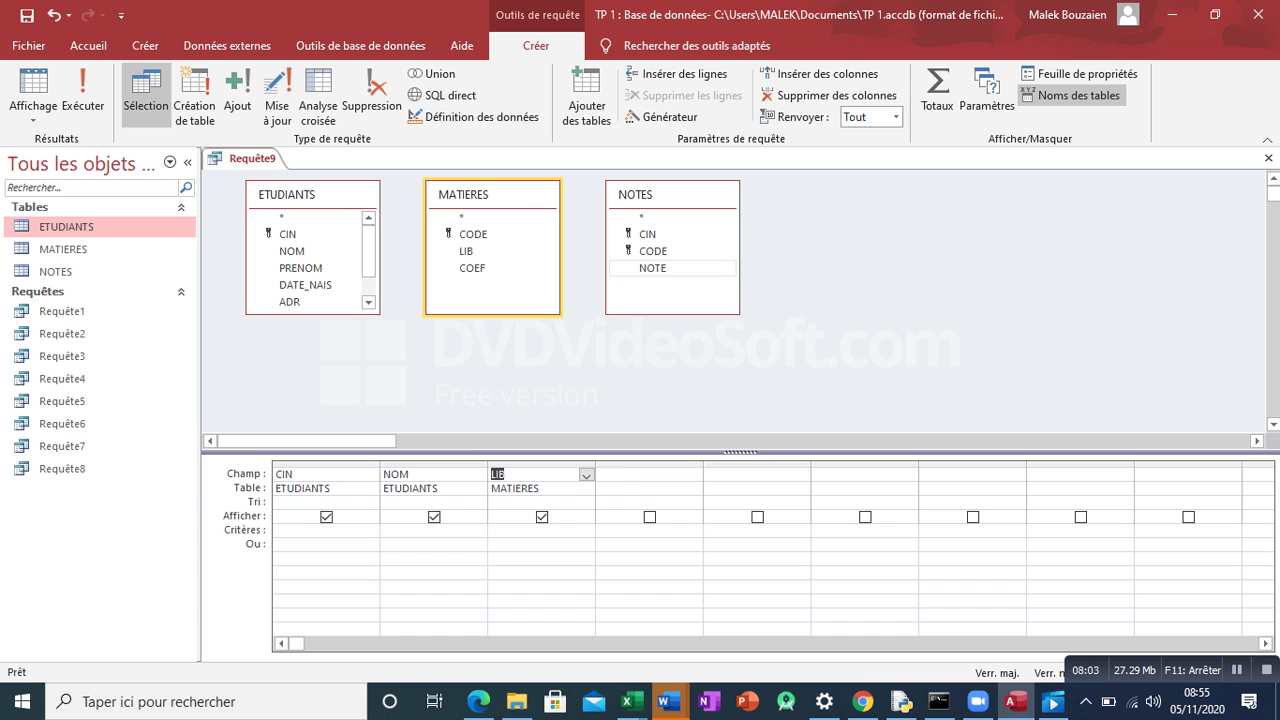
pyautogui.doubleClick(652, 268)
# Set the LIB criterion to INFORMATIQUE and the NOTE criterion to >=10.
pyautogui.click(541, 531)
pyautogui.write('INFOR')
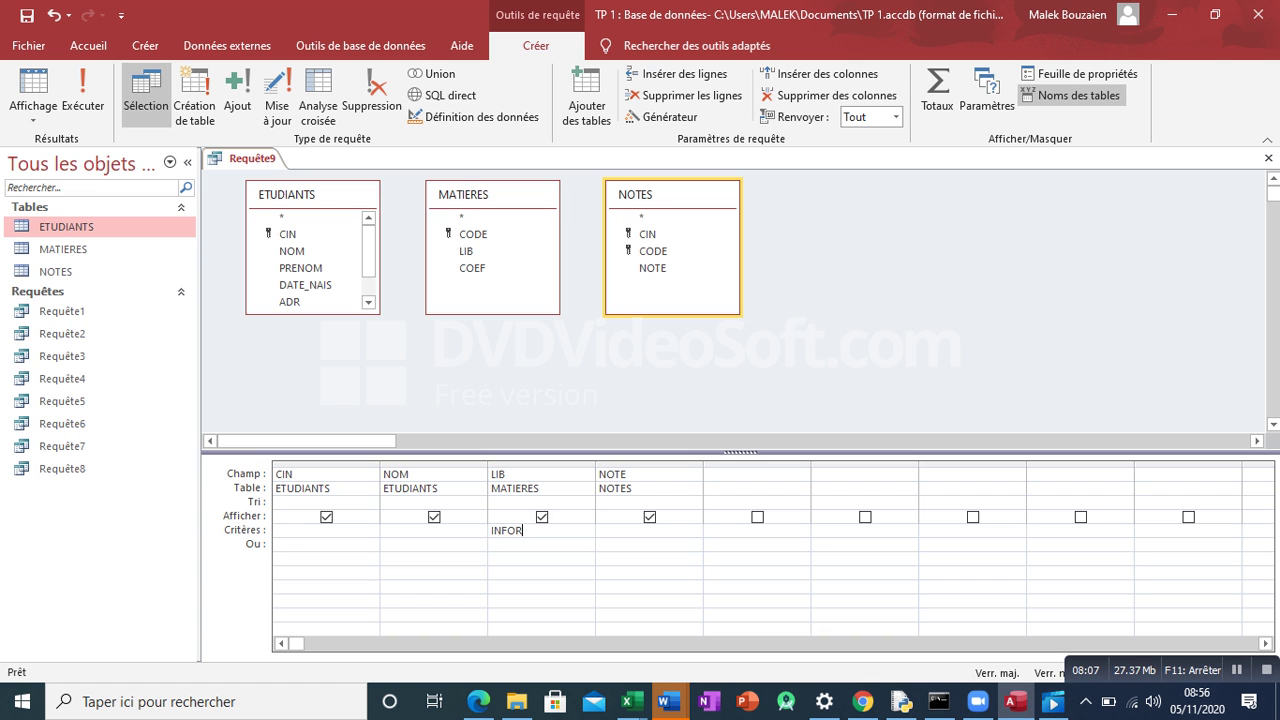
pyautogui.write('MATIOQUE')
pyautogui.press('Return')
pyautogui.write('>+10')
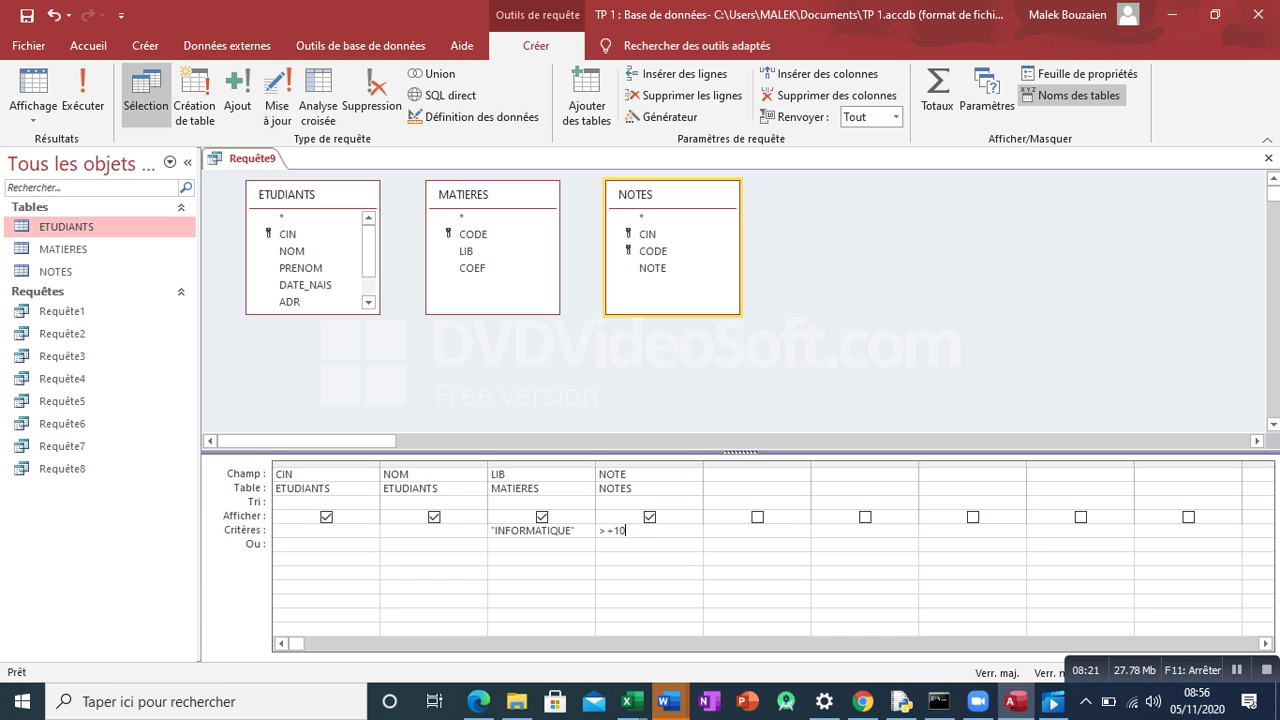
# Run the query on informatique marks, save it as Requête9, and close it.
pyautogui.click(83, 95)
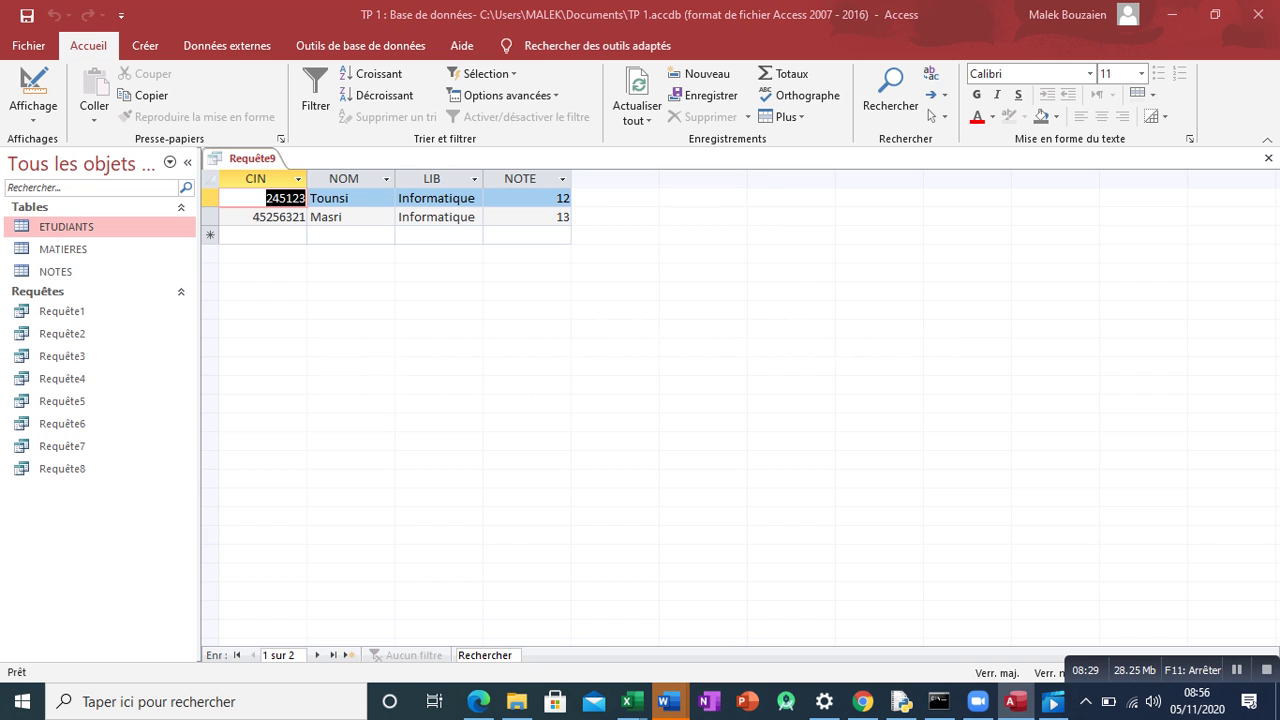
pyautogui.hotkey('ctrl', 's')
pyautogui.press('Return')
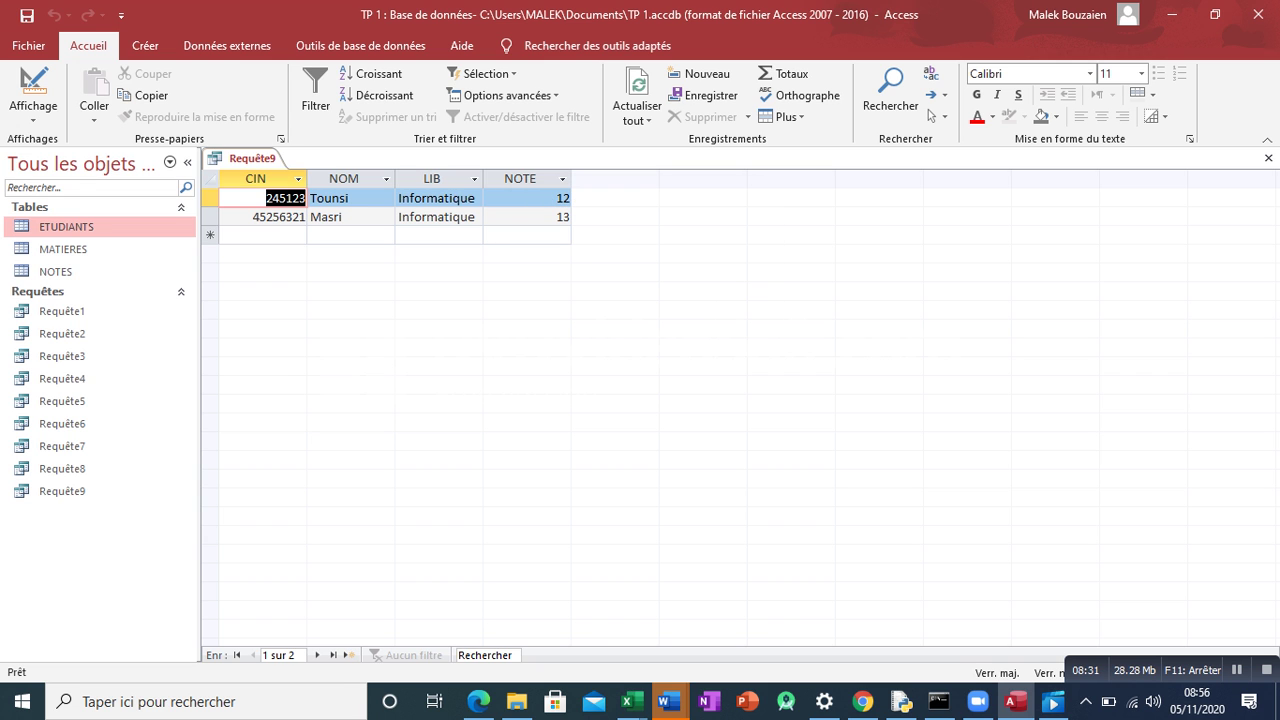
pyautogui.click(1268, 158)
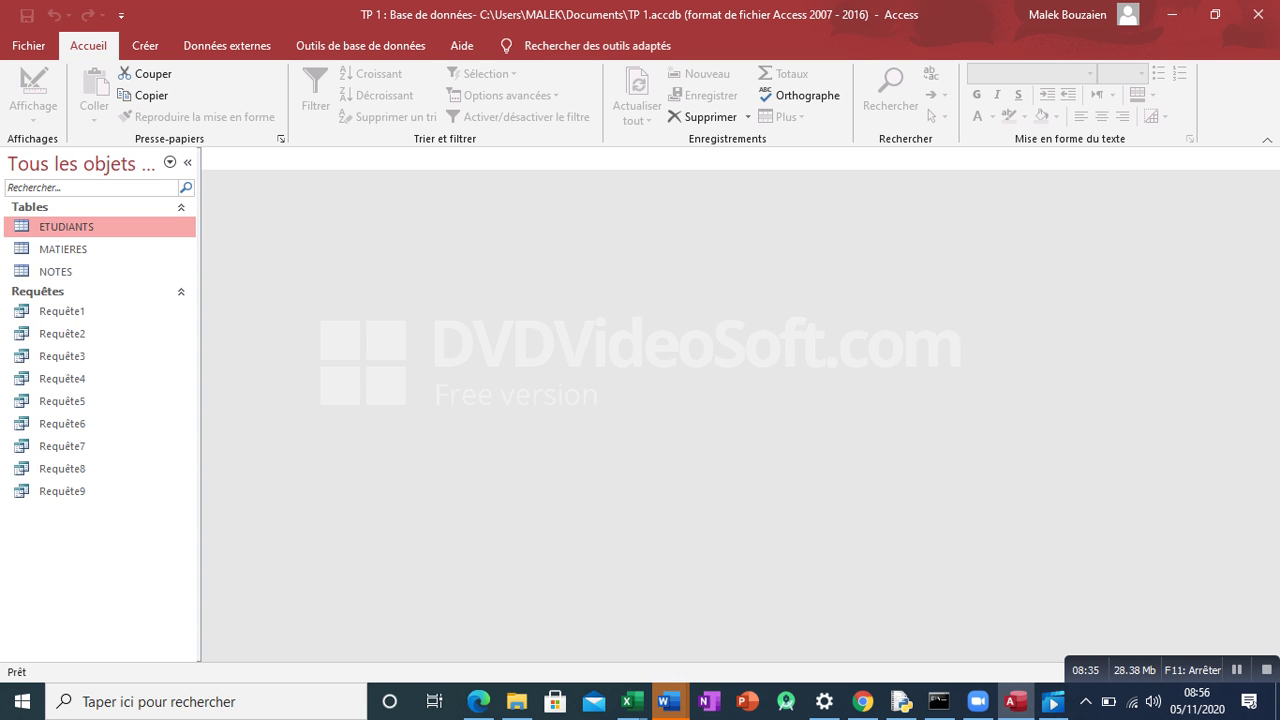
# Switch to TP_3_access.docx in Word, and check item 11 on gestion marks and the source data tables.
pyautogui.moveTo(669, 701)
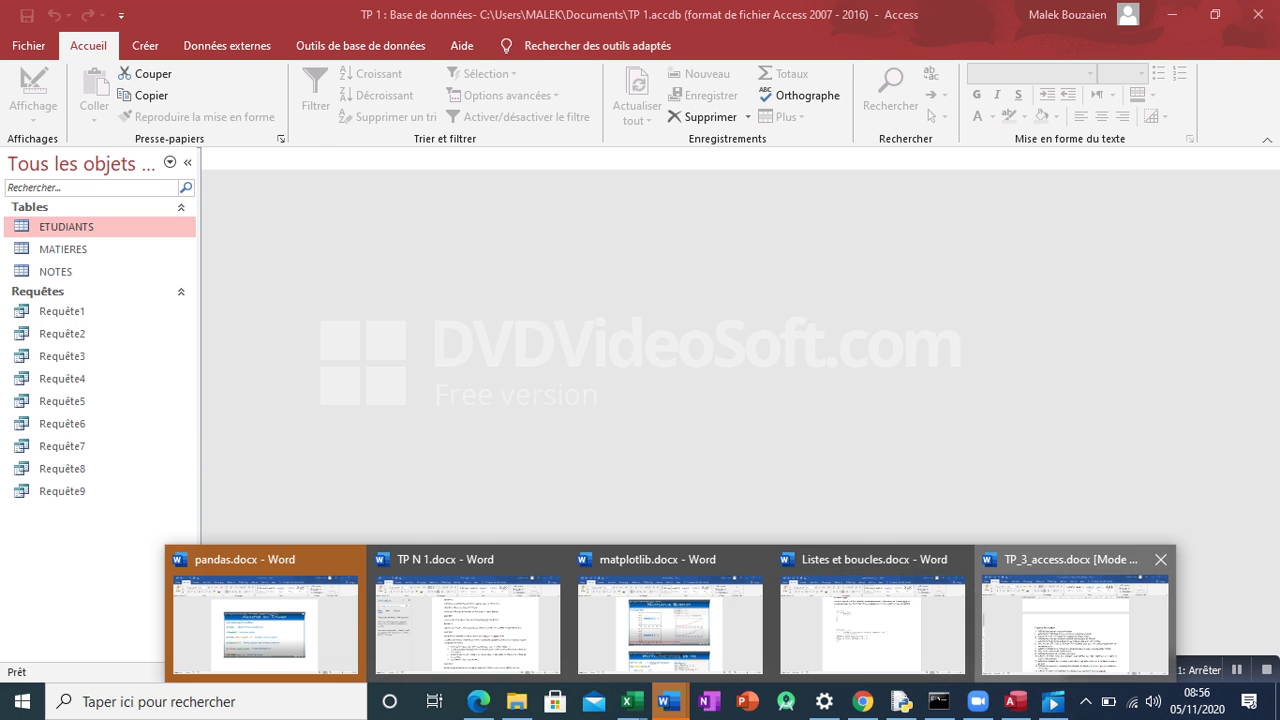
pyautogui.click(1074, 614)
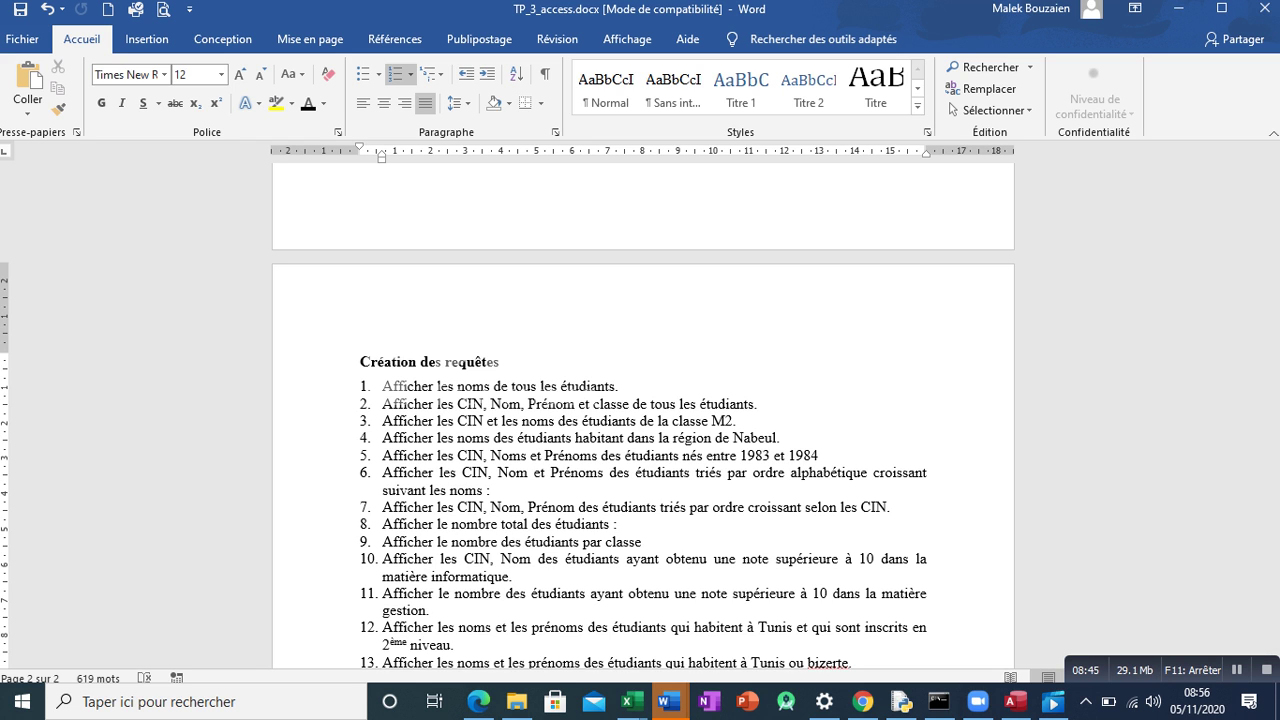
pyautogui.doubleClick(390, 610)
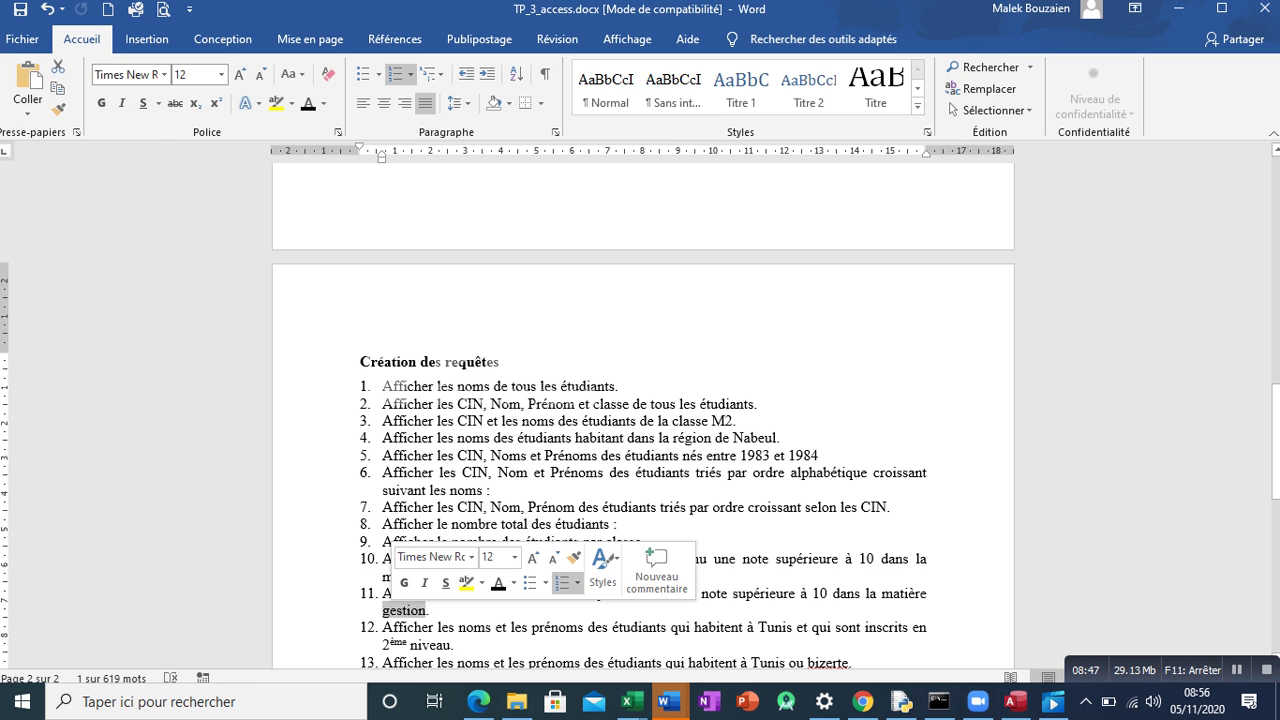
pyautogui.scroll(5, 361, 449)
pyautogui.scroll(3, 361, 449)
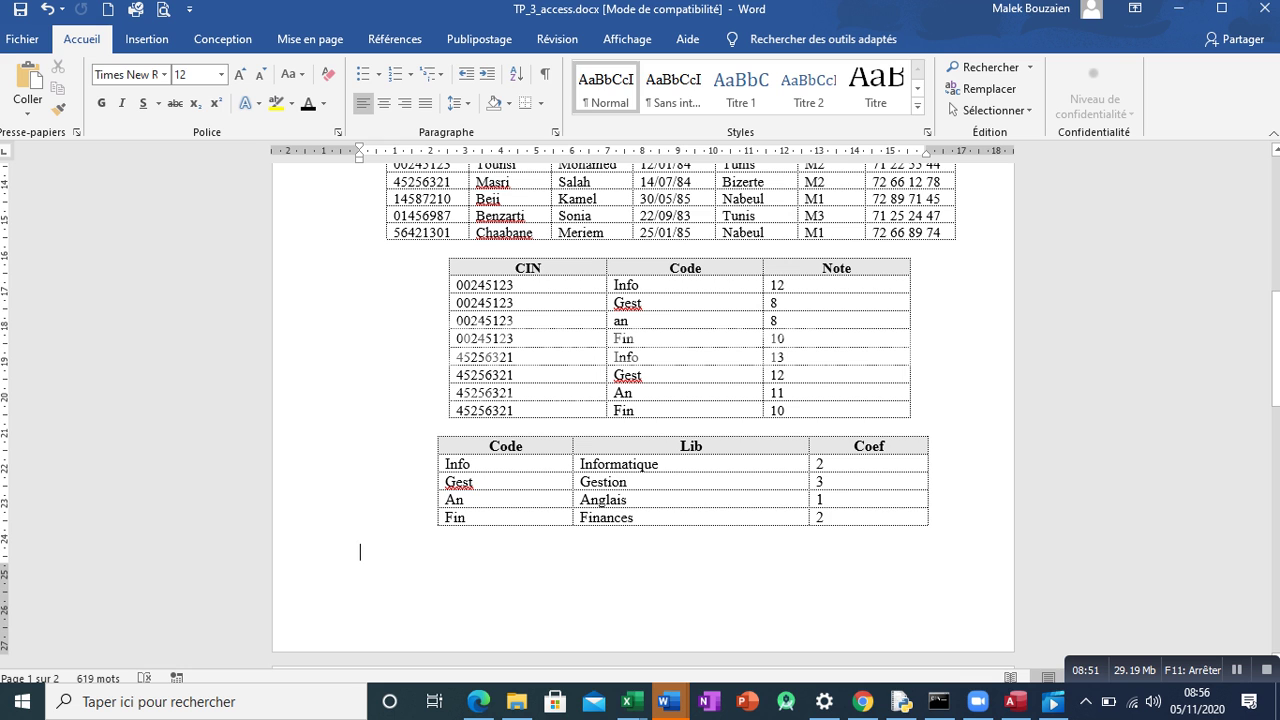
# Switch to the TP 1 database in Access, and start a new query design with the ETUDIANTS, MATIERES and NOTES tables.
pyautogui.click(1016, 701)
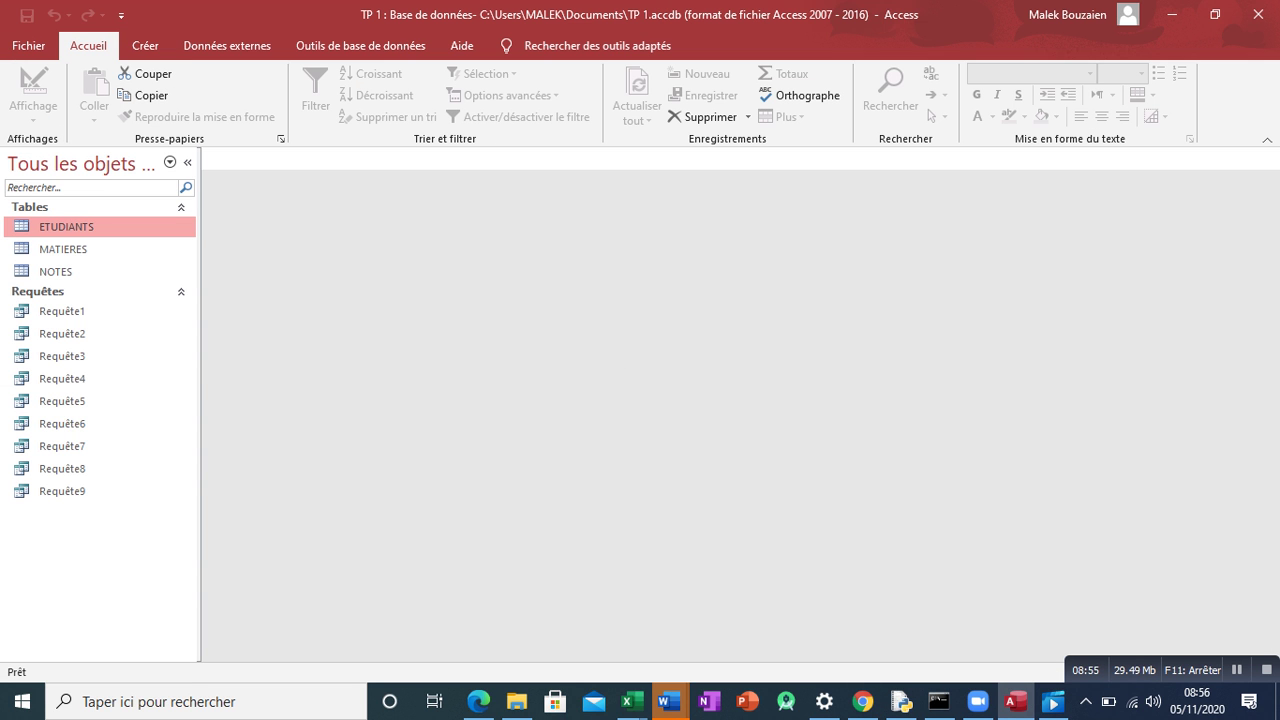
pyautogui.click(145, 45)
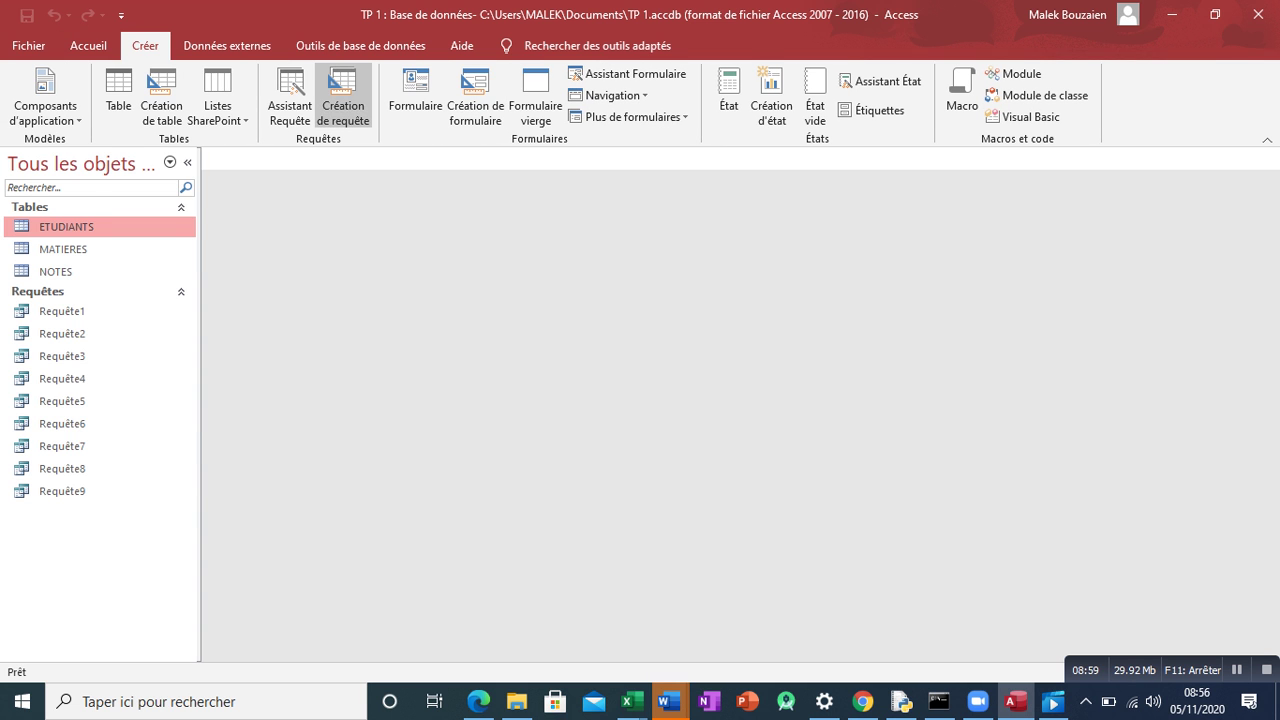
pyautogui.click(343, 95)
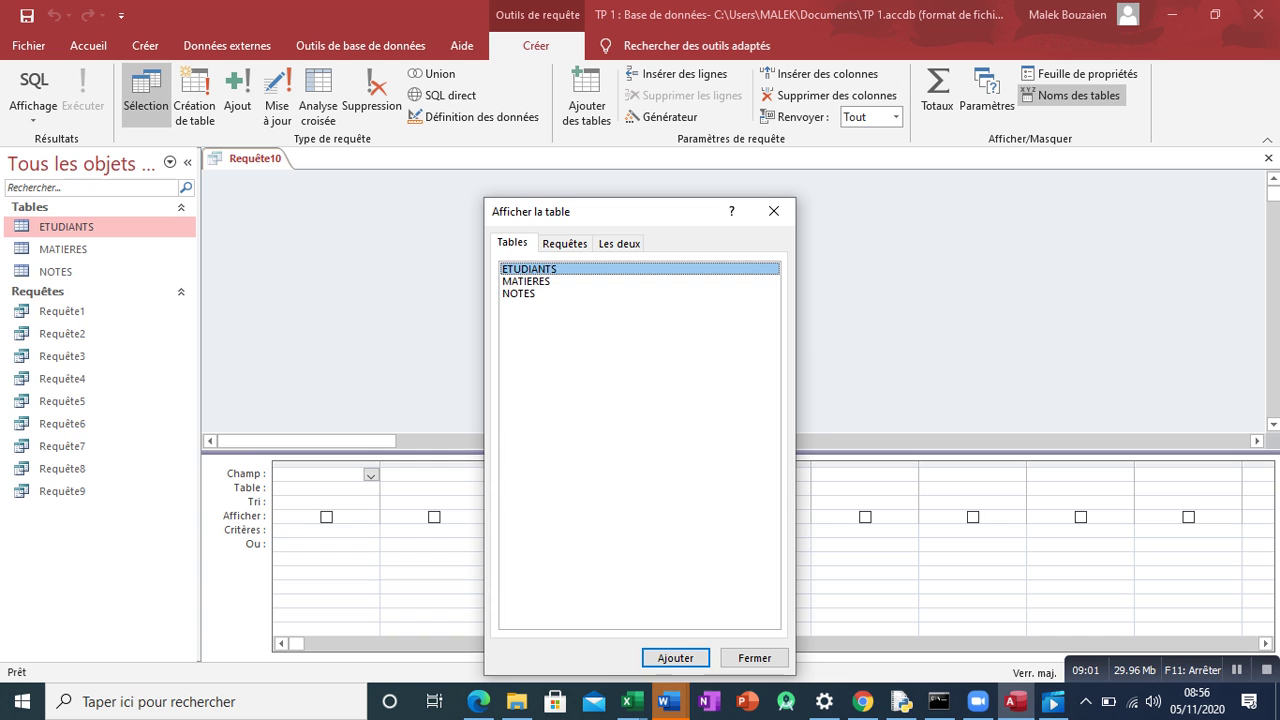
pyautogui.doubleClick(529, 269)
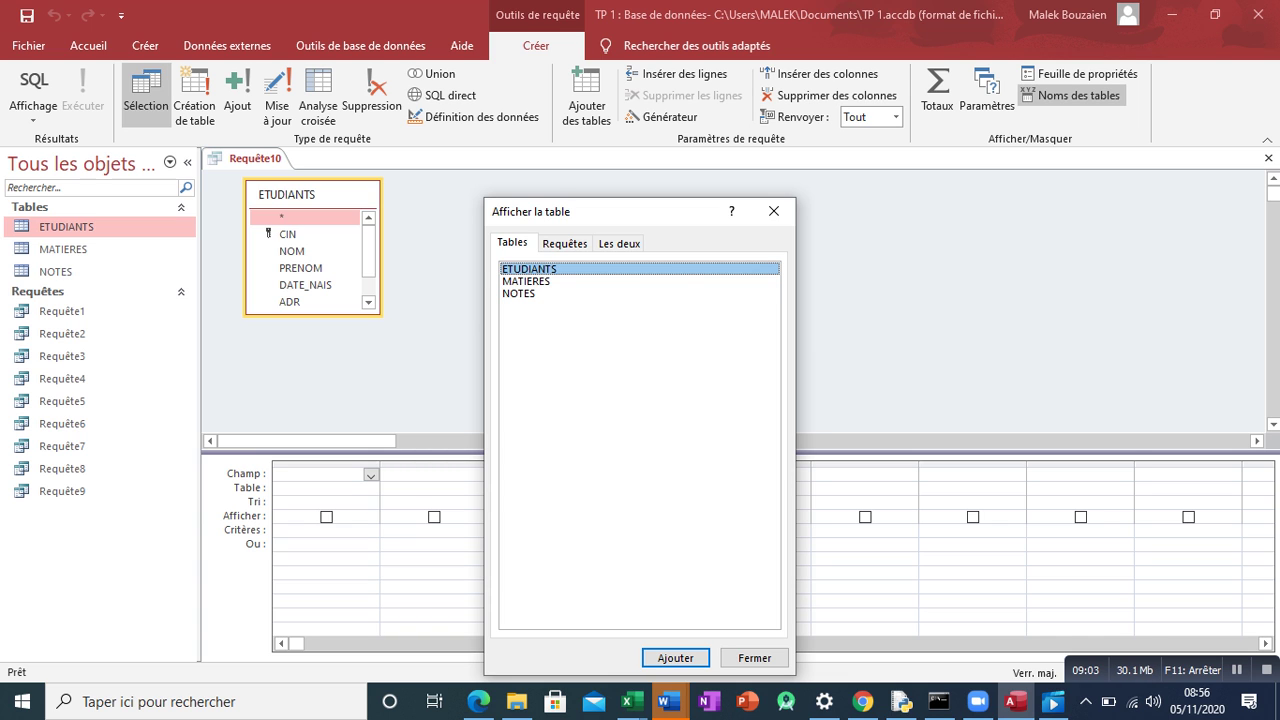
pyautogui.press('Down')
pyautogui.press('Return')
pyautogui.press('Down')
pyautogui.press('Return')
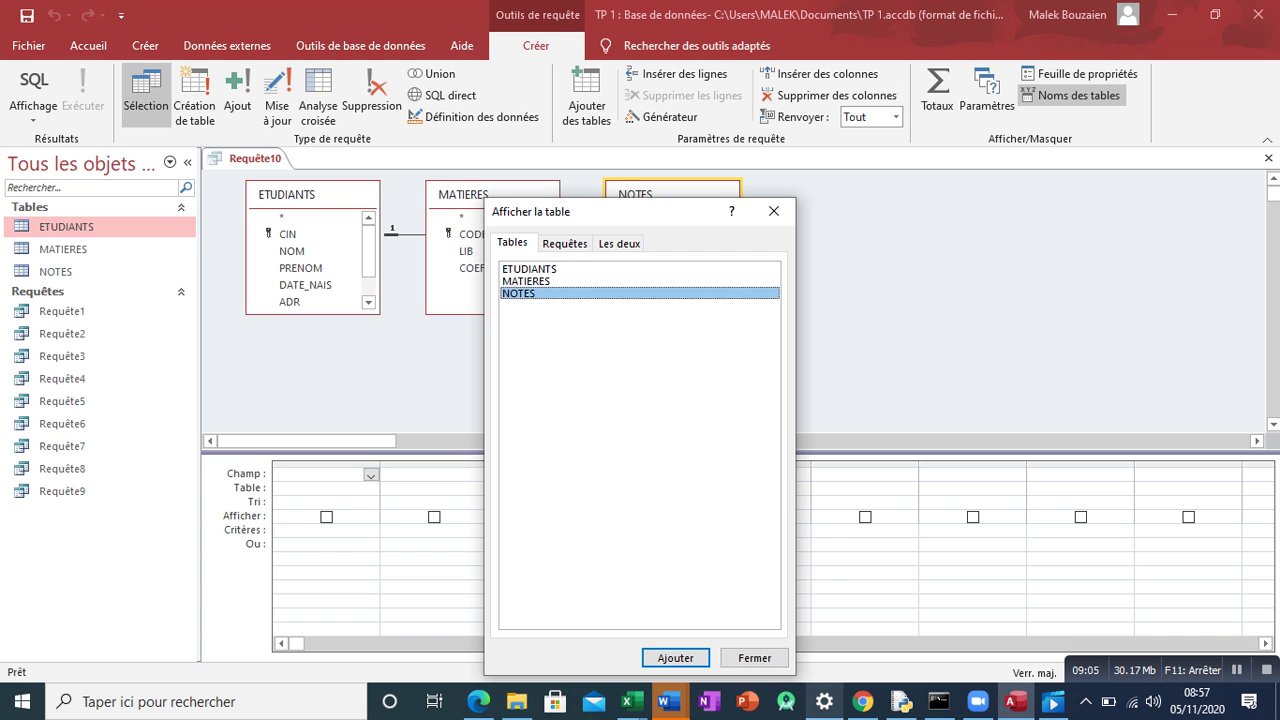
pyautogui.click(754, 658)
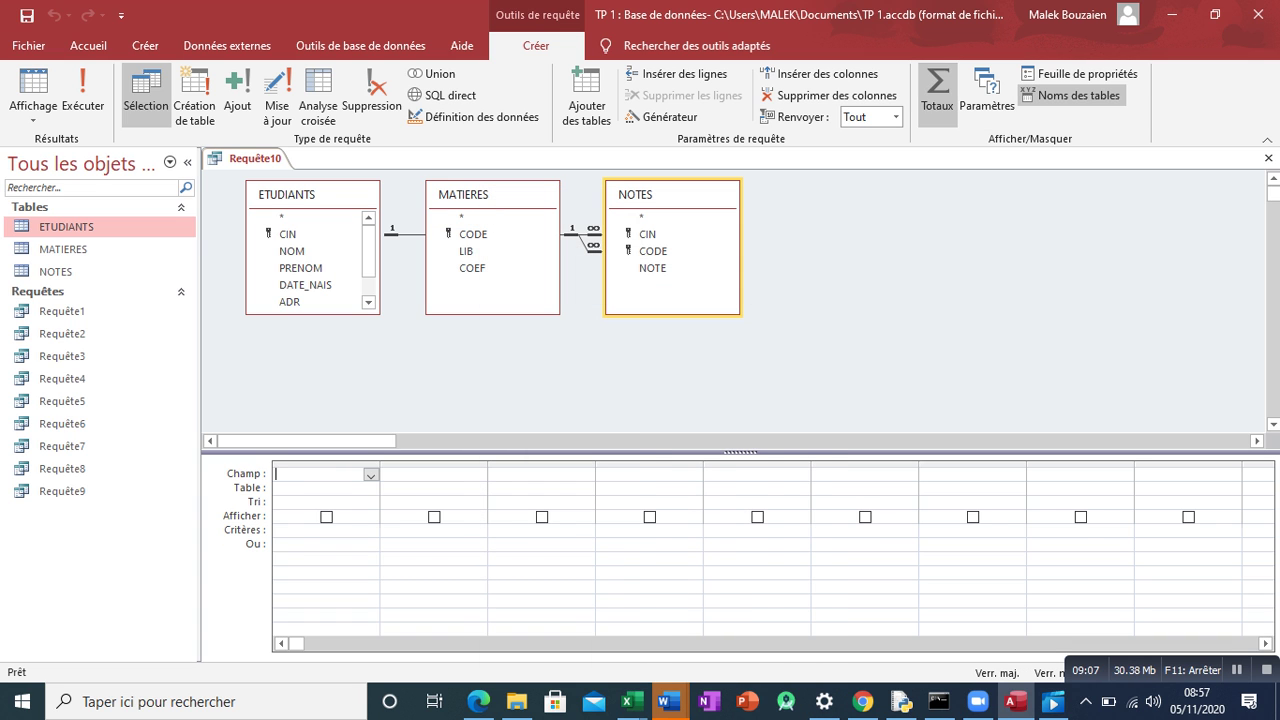
# Turn on totals, and add CIN from ETUDIANTS and LIB from MATIERES with the LIB criterion GESTION.
pyautogui.click(937, 96)
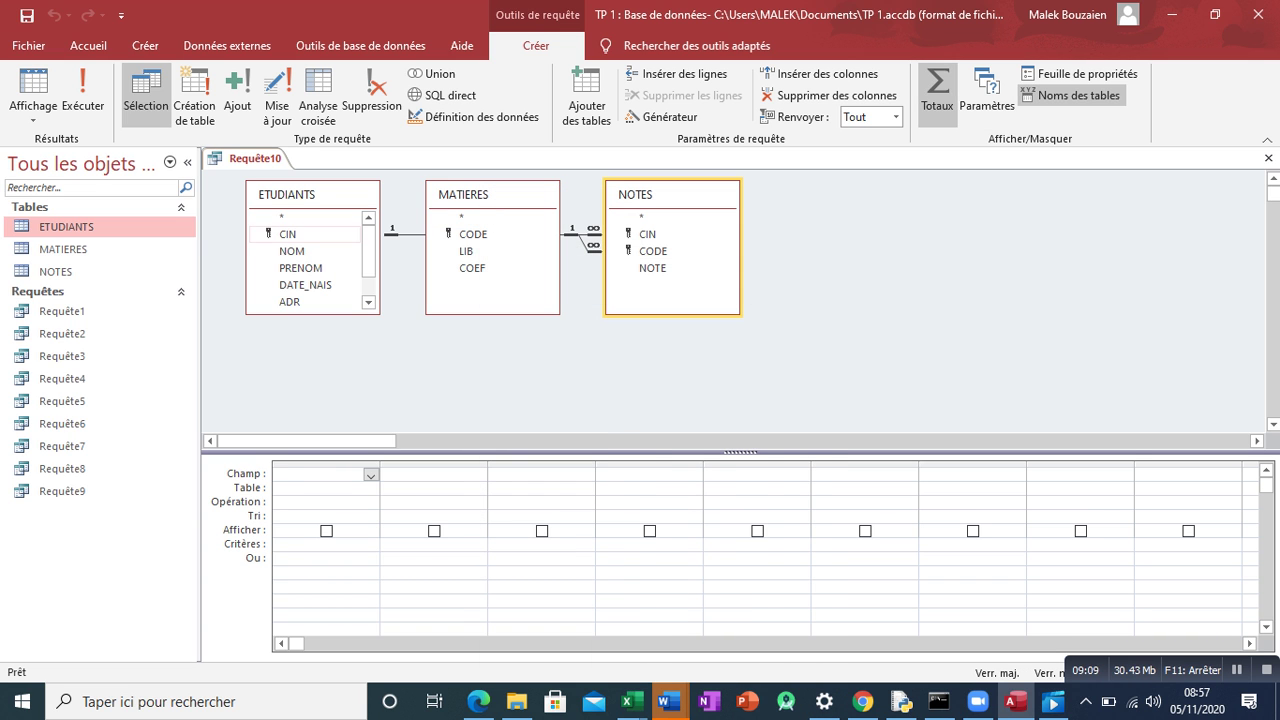
pyautogui.doubleClick(287, 234)
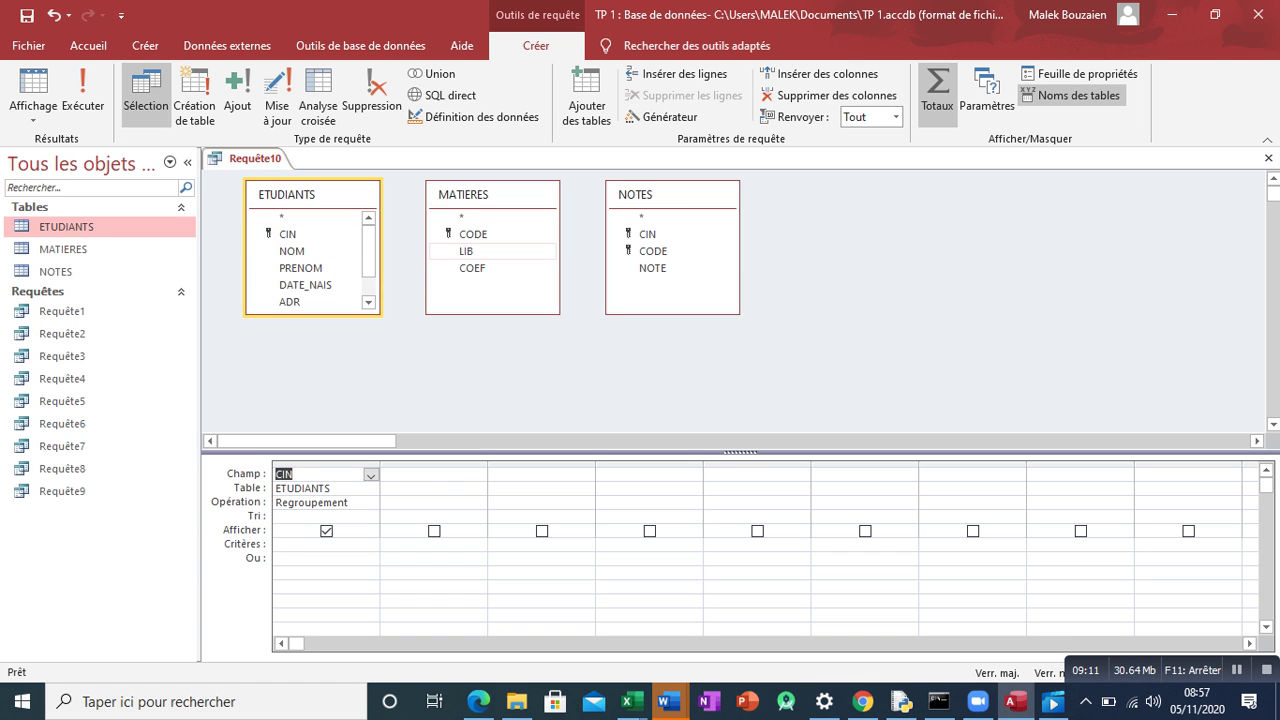
pyautogui.doubleClick(466, 251)
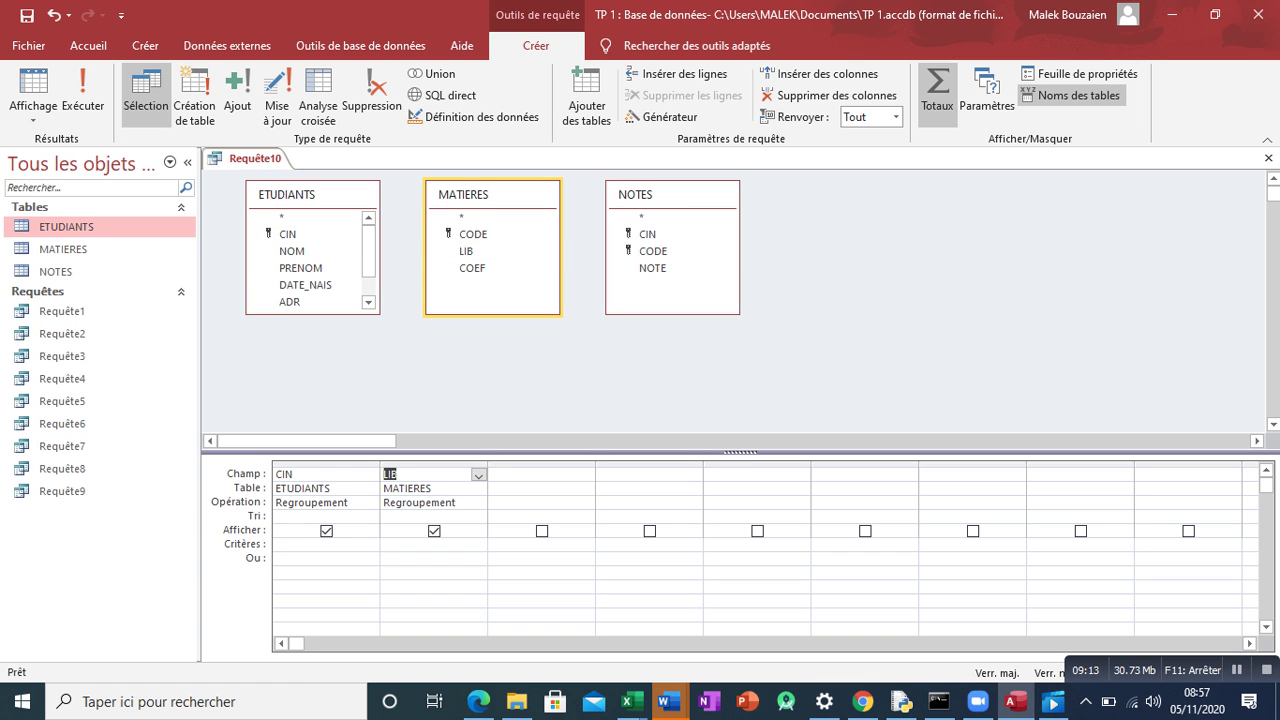
pyautogui.click(432, 545)
pyautogui.write('GESTION')
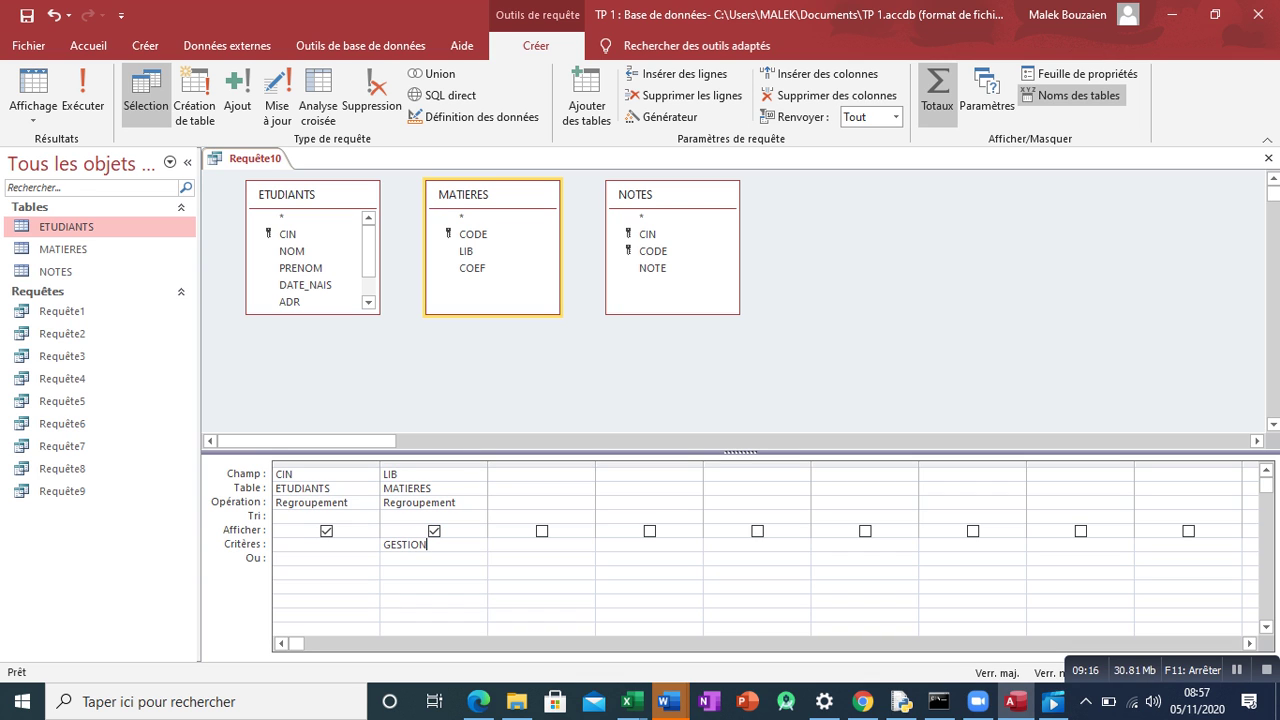
# Add NOTE from NOTES to the query grid with the criterion >=10.
pyautogui.doubleClick(653, 268)
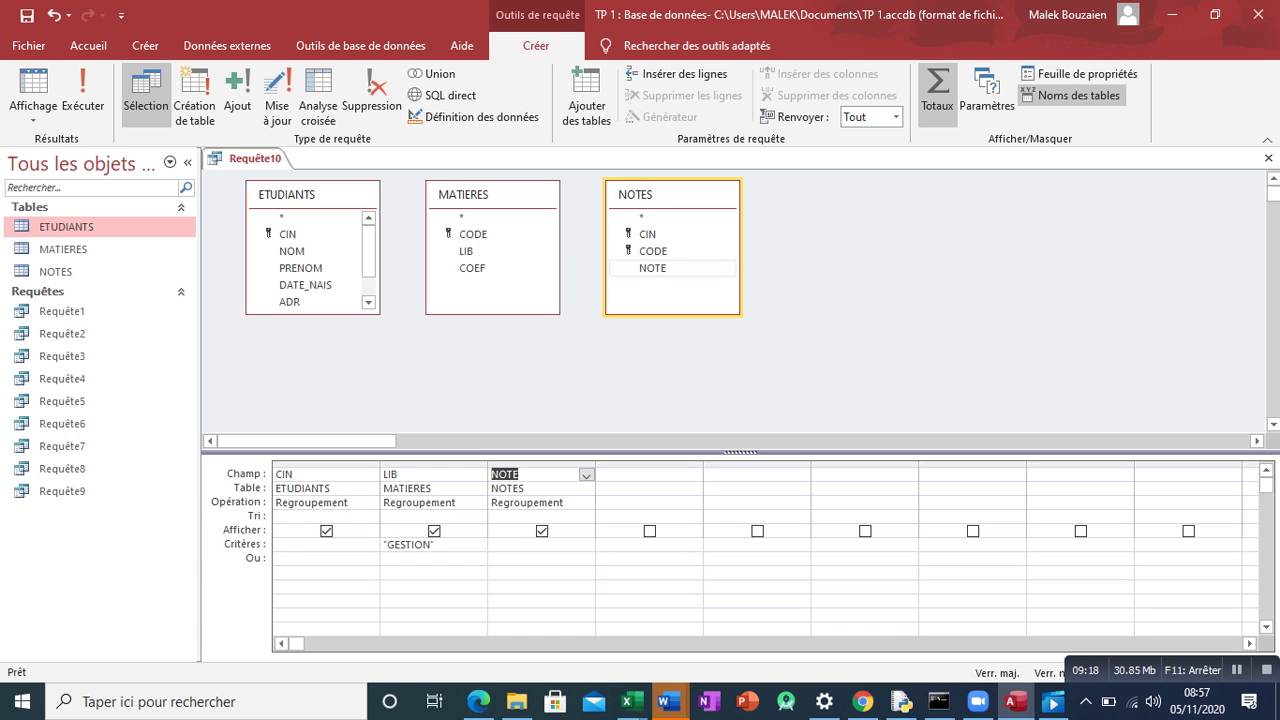
pyautogui.click(540, 545)
pyautogui.write('>=10')
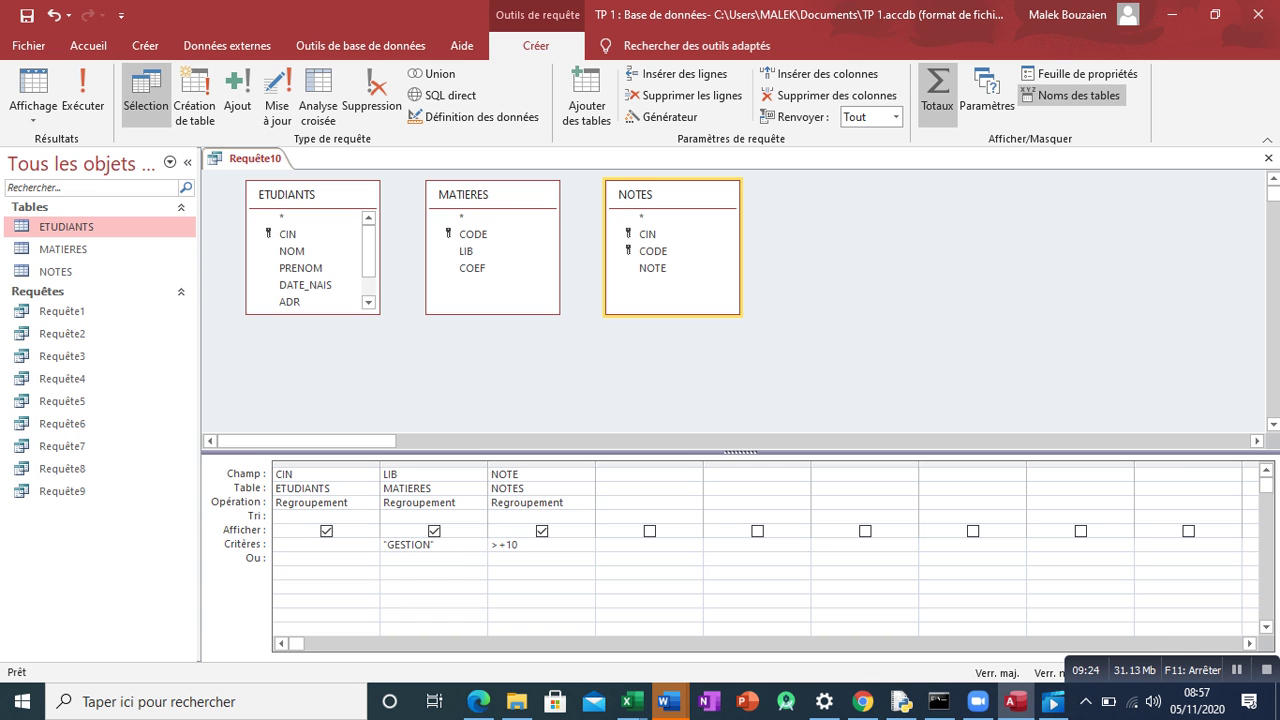
# Set the total operation to Compte for CIN and to Où for both LIB and NOTE.
pyautogui.click(371, 503)
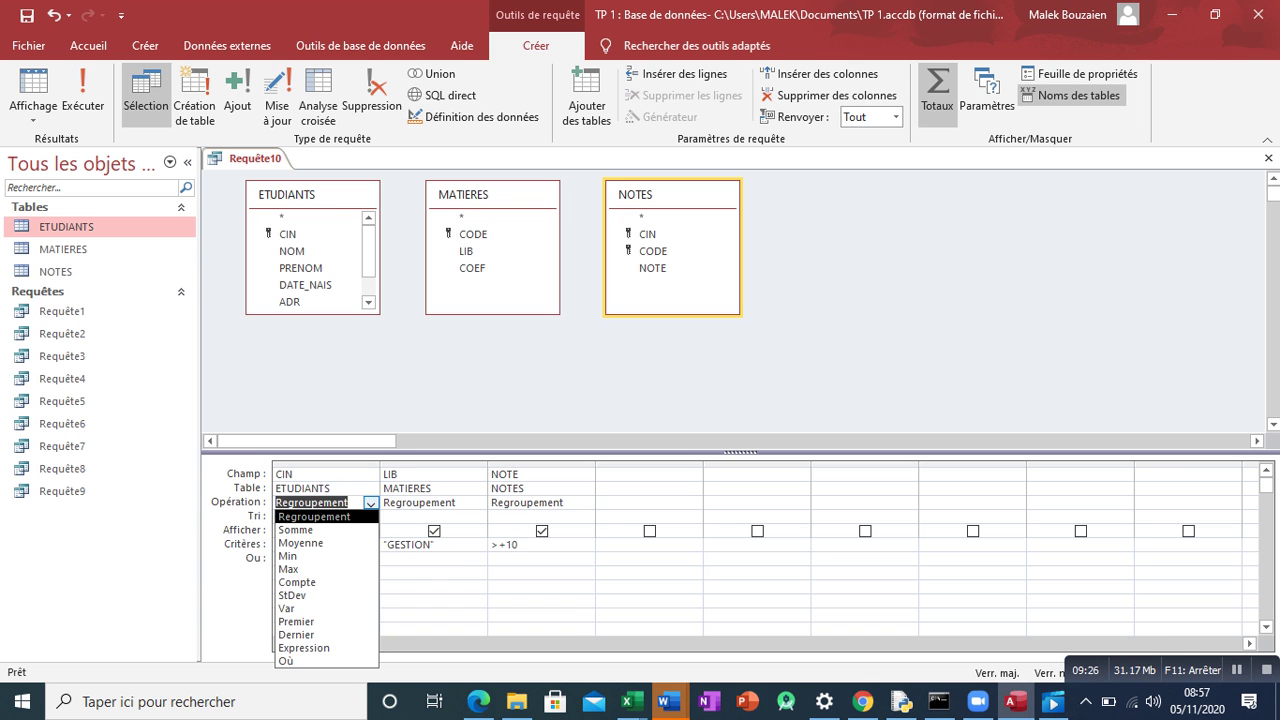
pyautogui.click(298, 582)
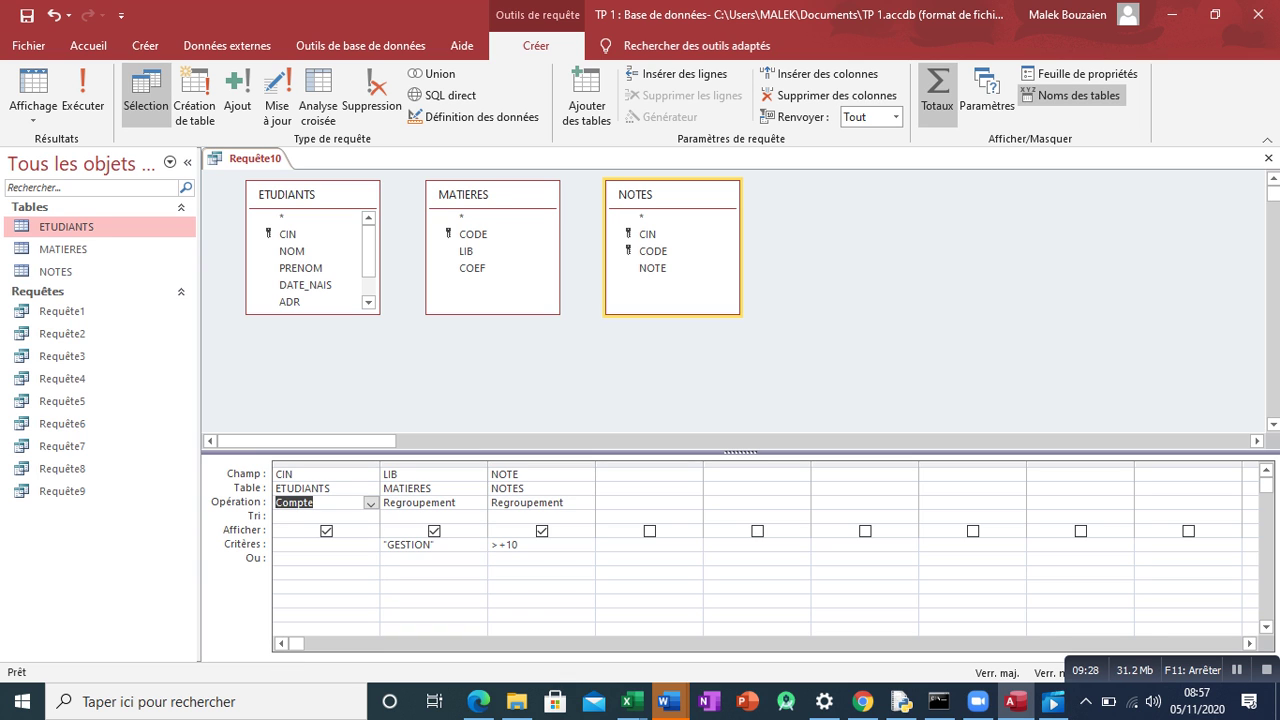
pyautogui.click(478, 503)
pyautogui.click(478, 503)
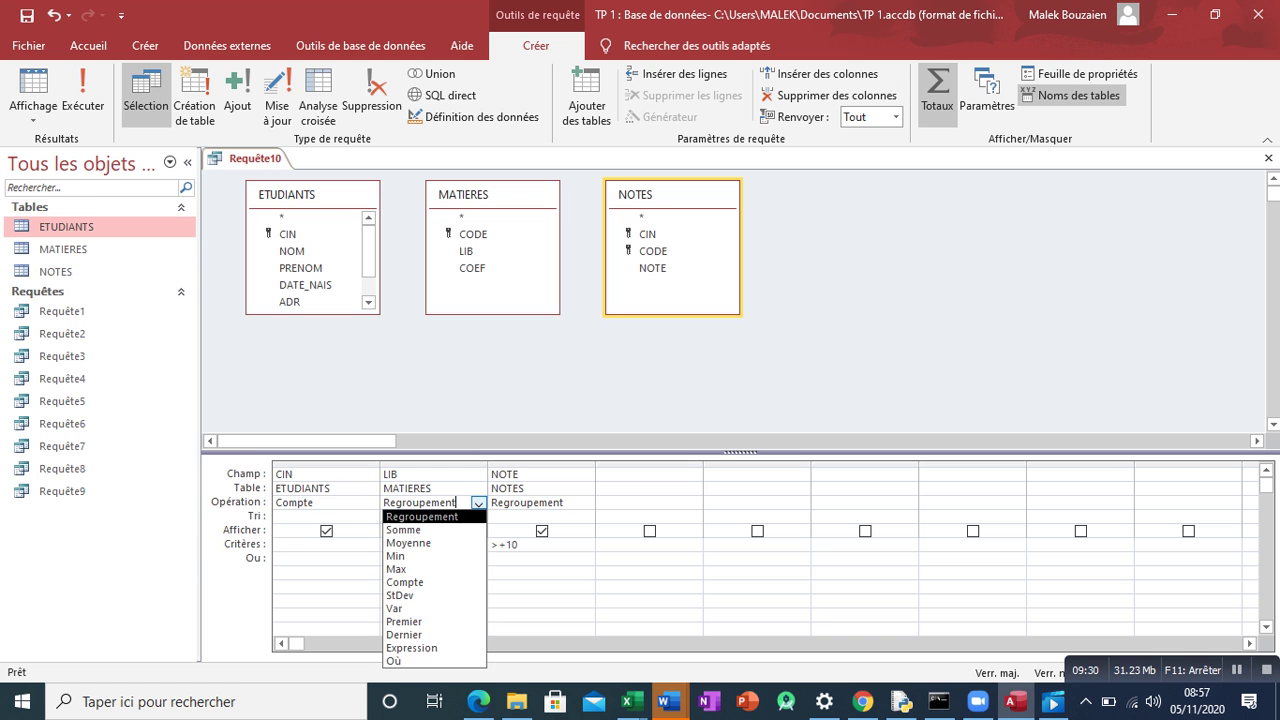
pyautogui.press('Return')
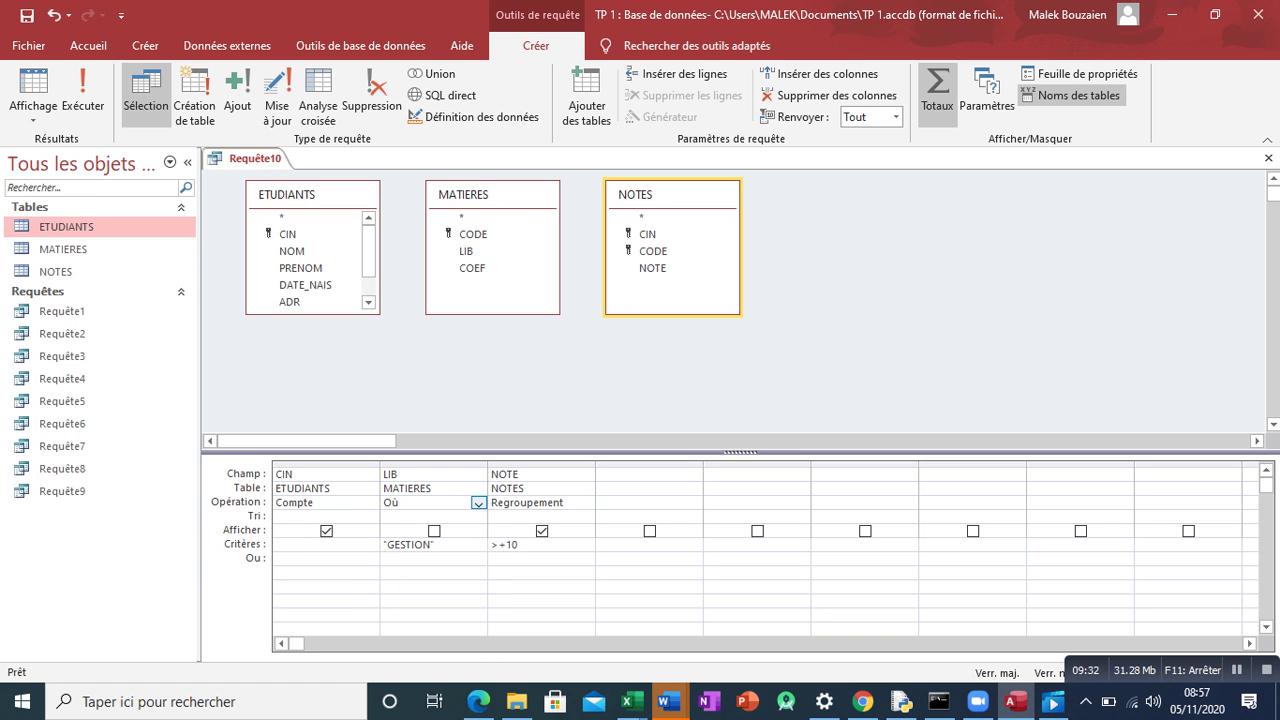
pyautogui.click(586, 503)
pyautogui.click(586, 503)
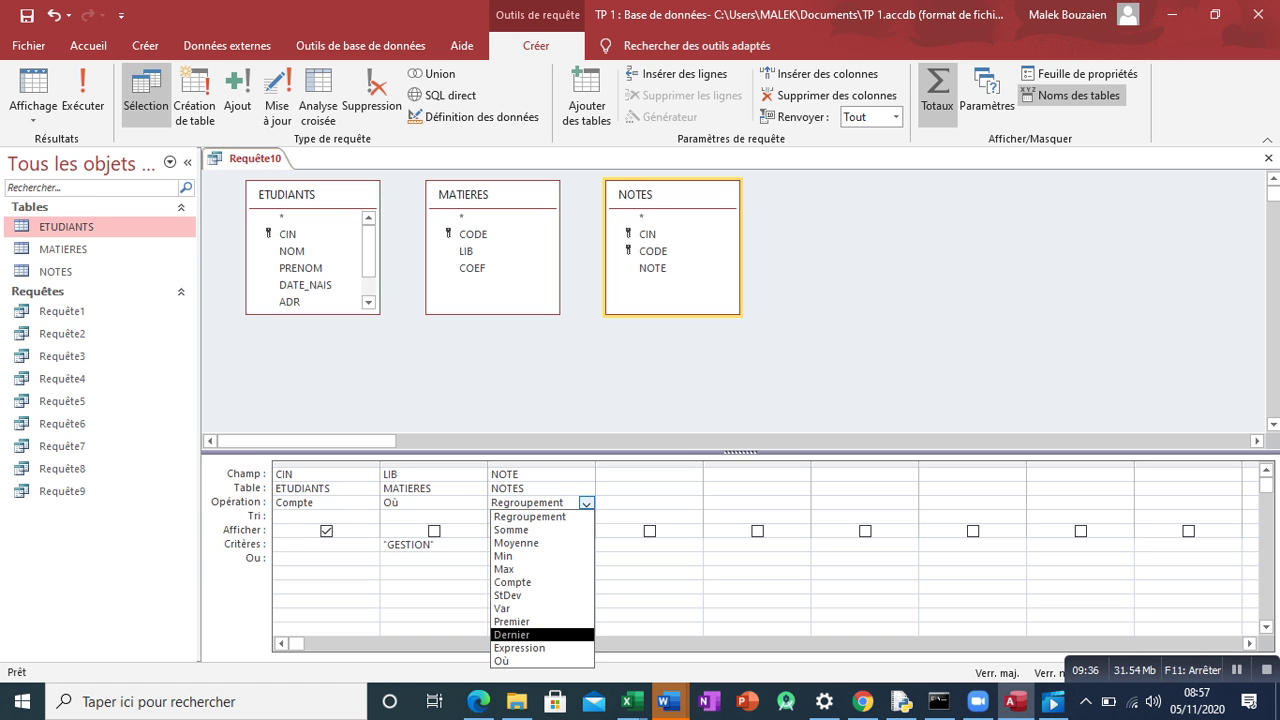
pyautogui.click(541, 661)
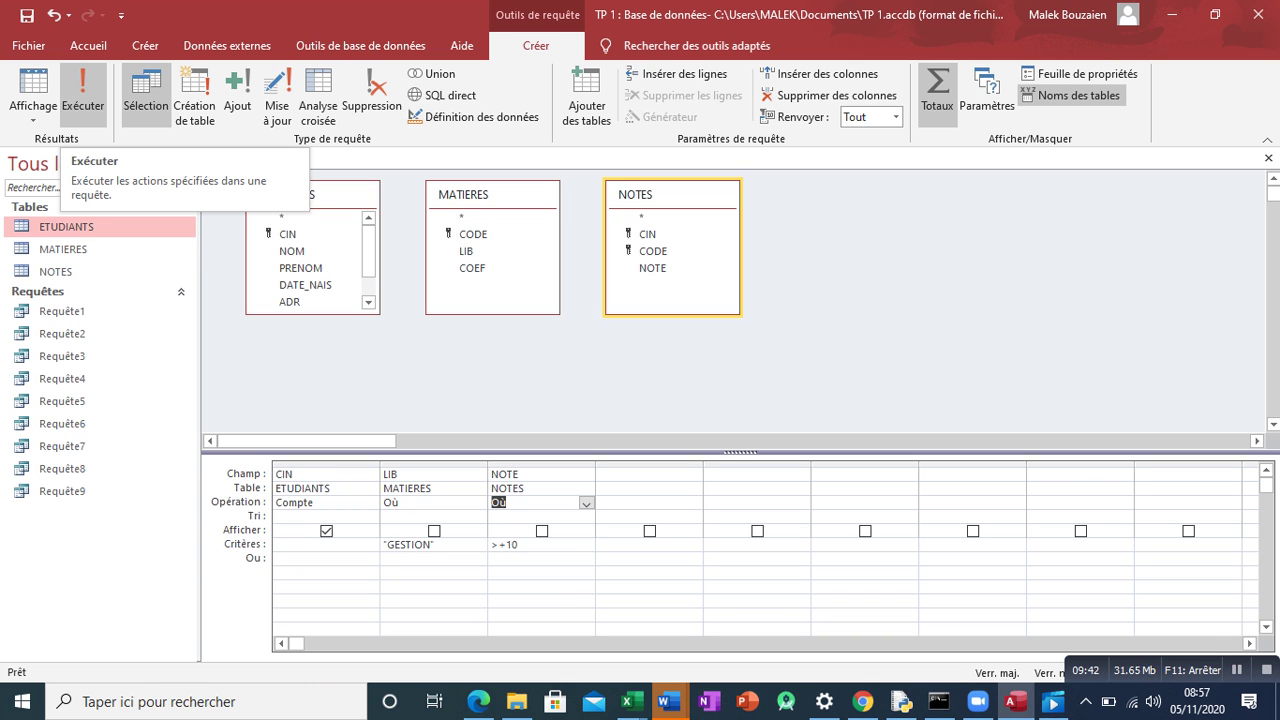
# Run the counting query, and open the NOTES table to check the result against its records.
pyautogui.click(83, 100)
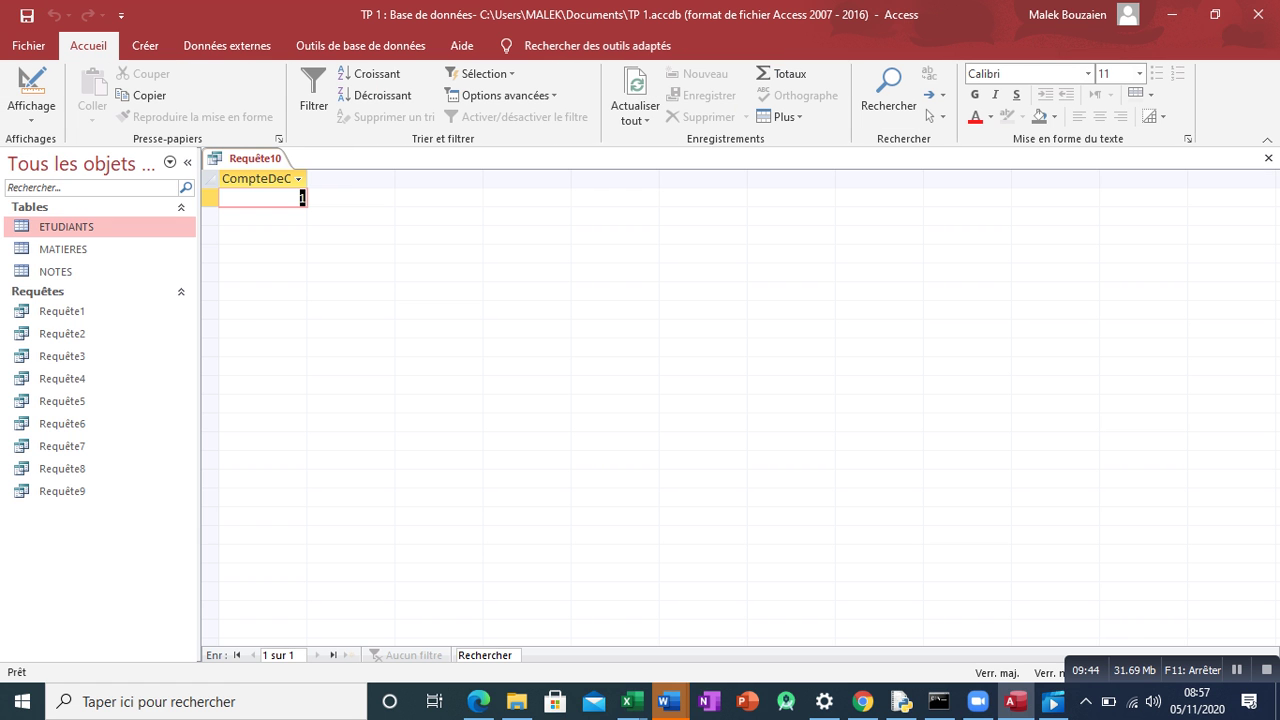
pyautogui.click(302, 197)
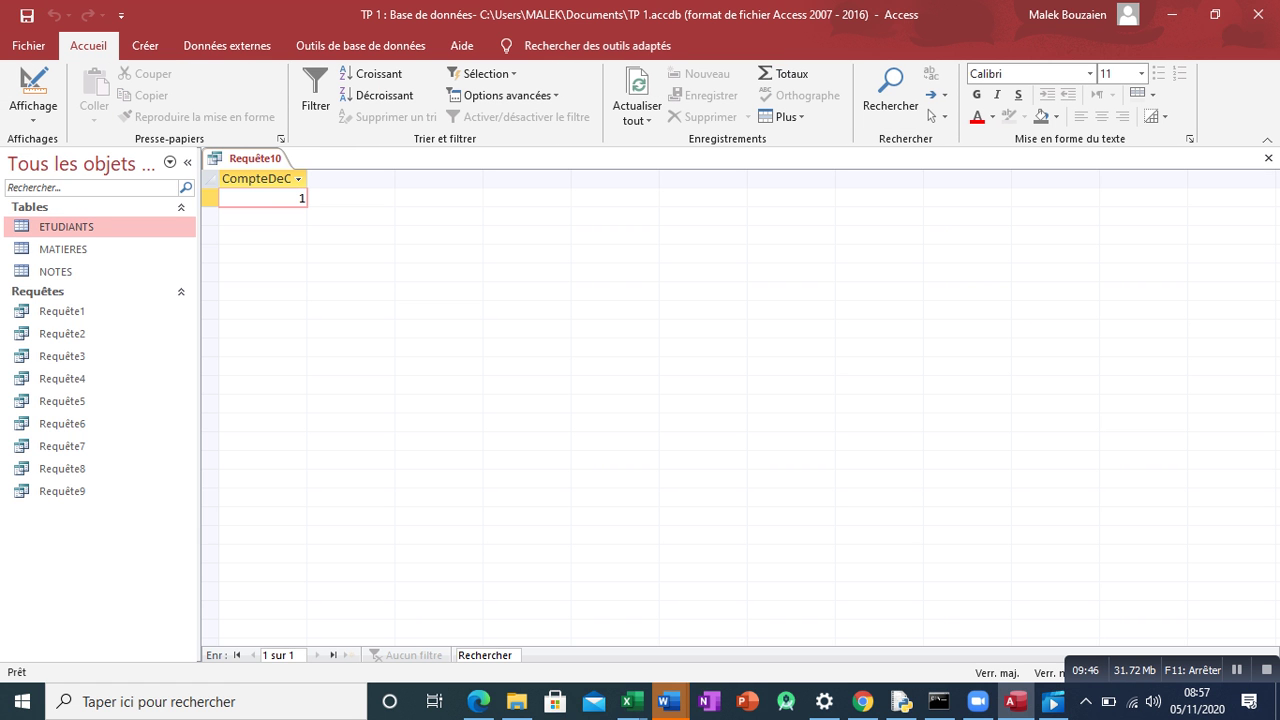
pyautogui.doubleClick(56, 271)
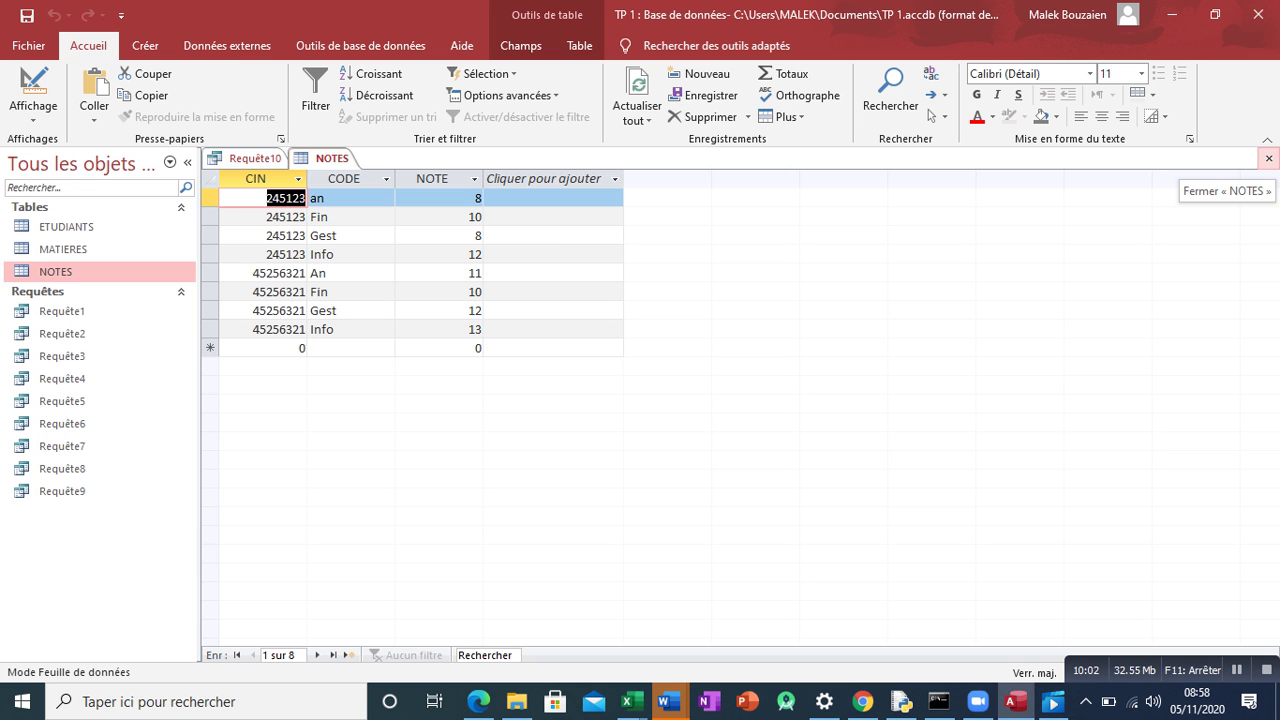
# Close the NOTES table, then close the counting query and save it as Requête10.
pyautogui.click(1268, 158)
pyautogui.click(1268, 158)
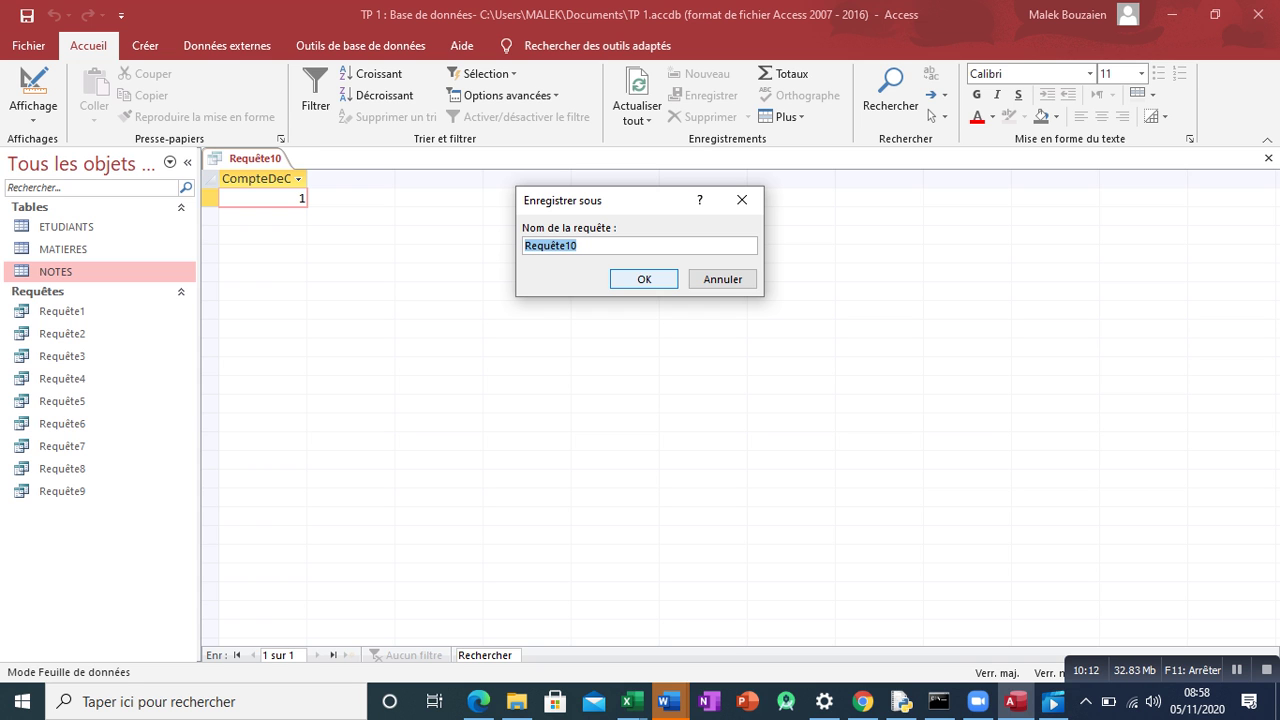
pyautogui.press('Return')
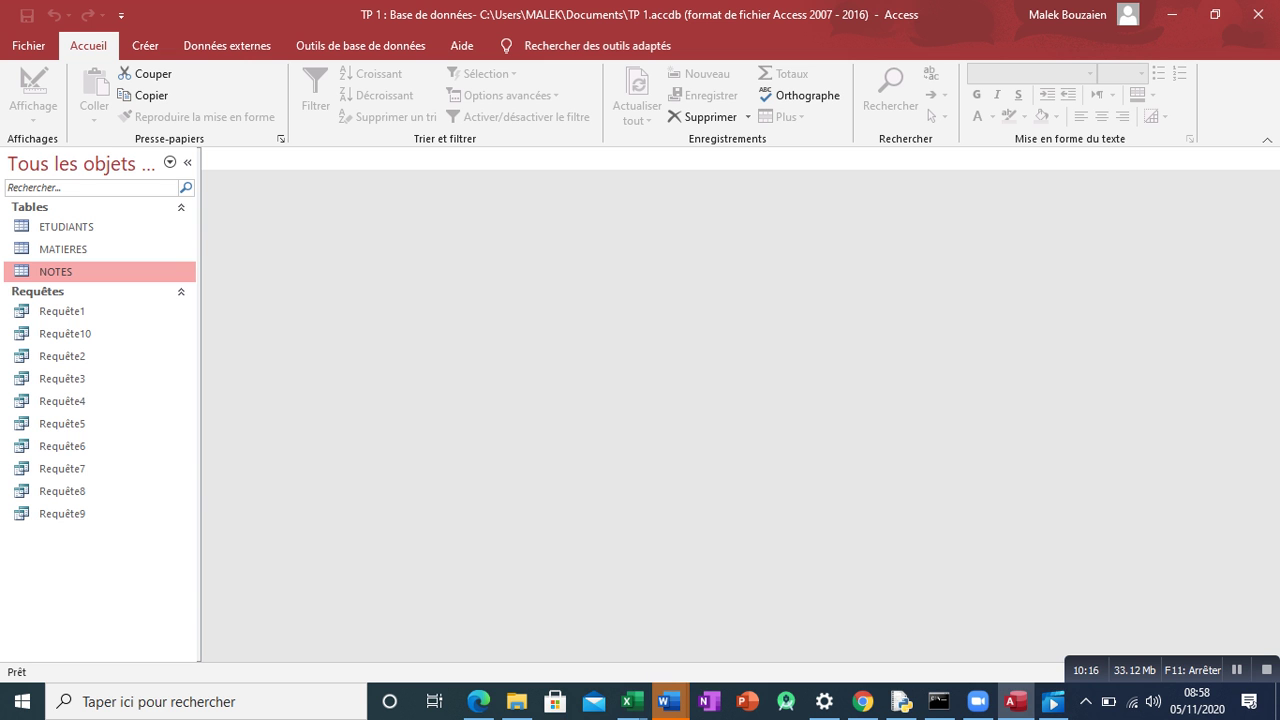
# Check the query list in TP_3_access.docx in Word against the saved queries in Access, selecting item 8 on the total number of students.
pyautogui.click(669, 701)
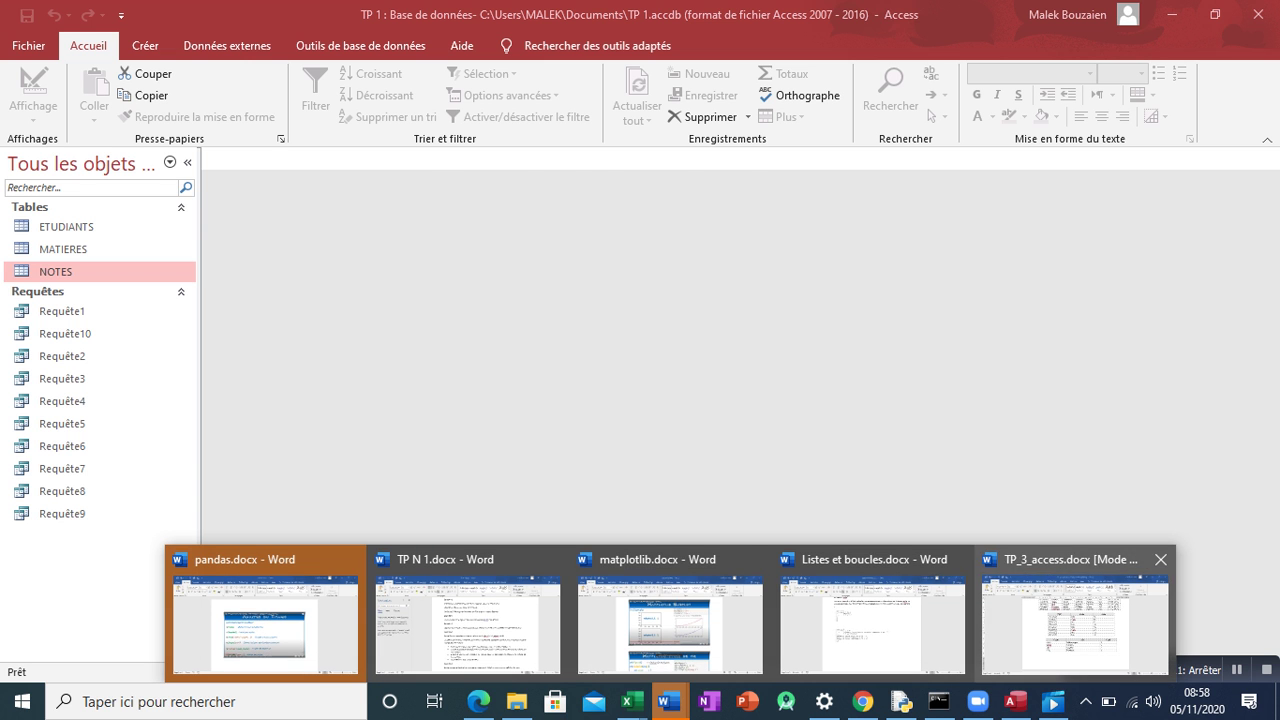
pyautogui.click(1074, 614)
pyautogui.moveTo(1276, 349); pyautogui.dragTo(1275, 475)
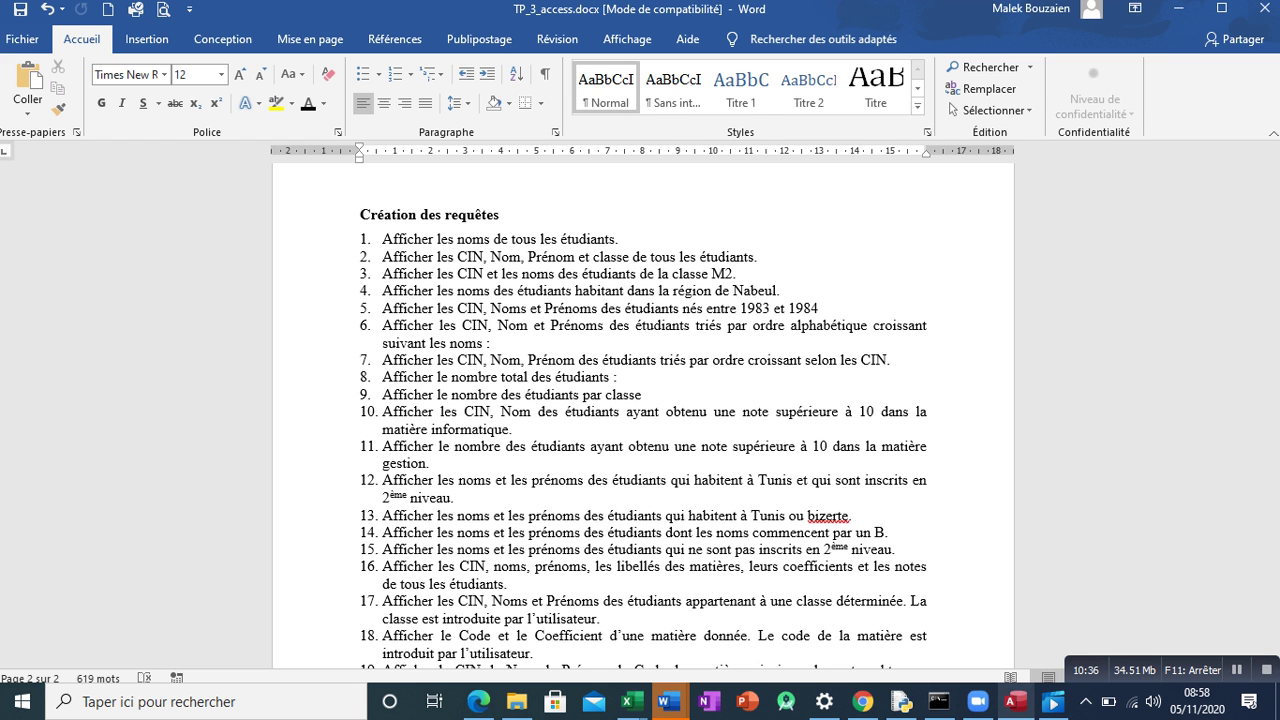
pyautogui.click(1015, 701)
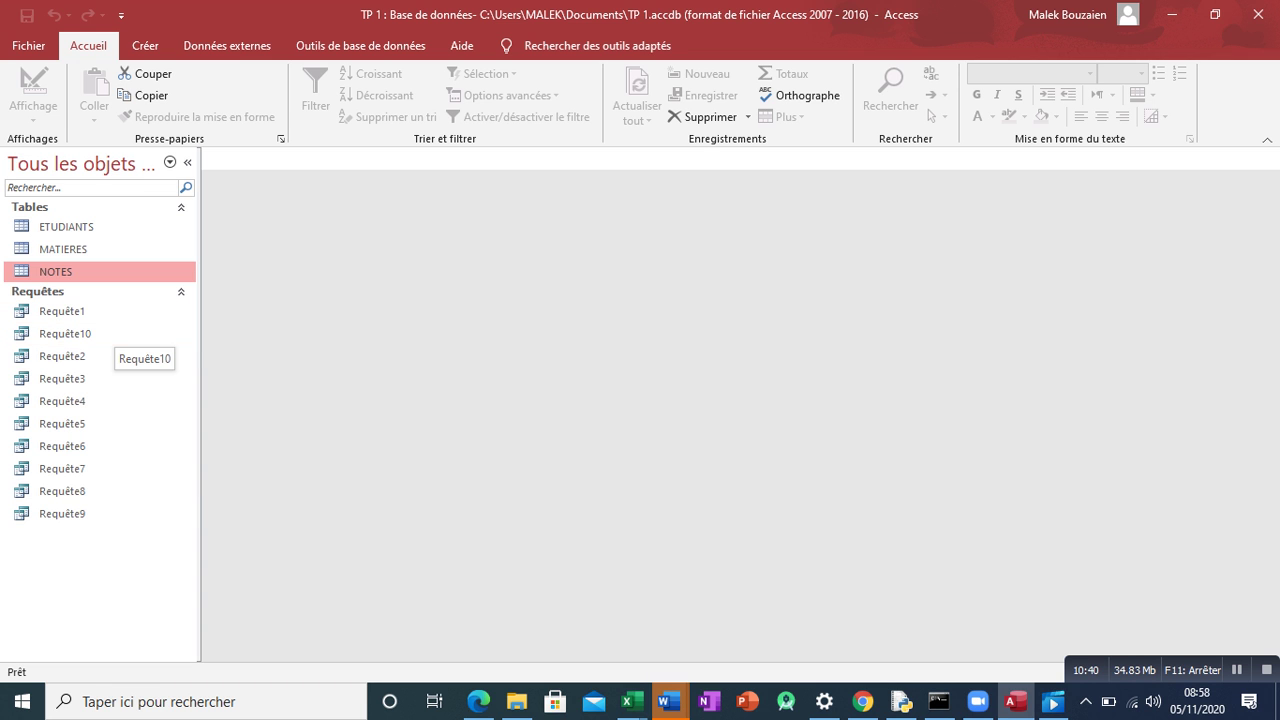
pyautogui.moveTo(669, 701)
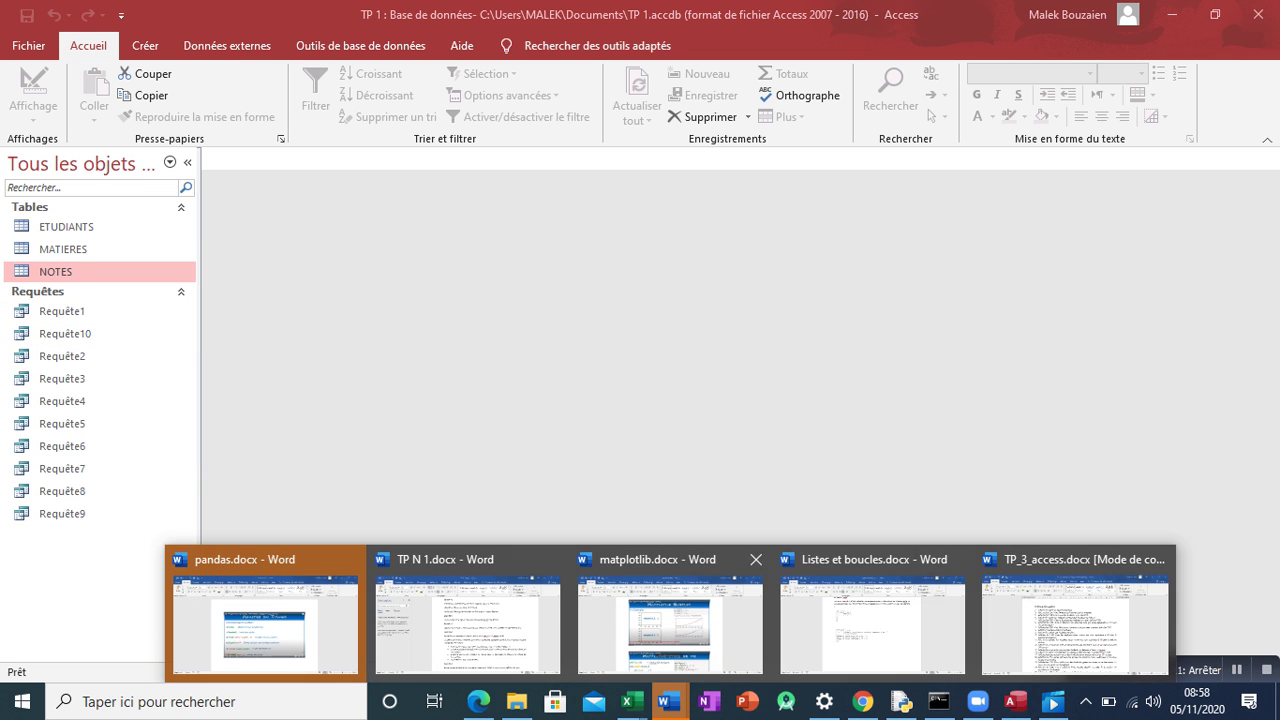
pyautogui.click(1078, 620)
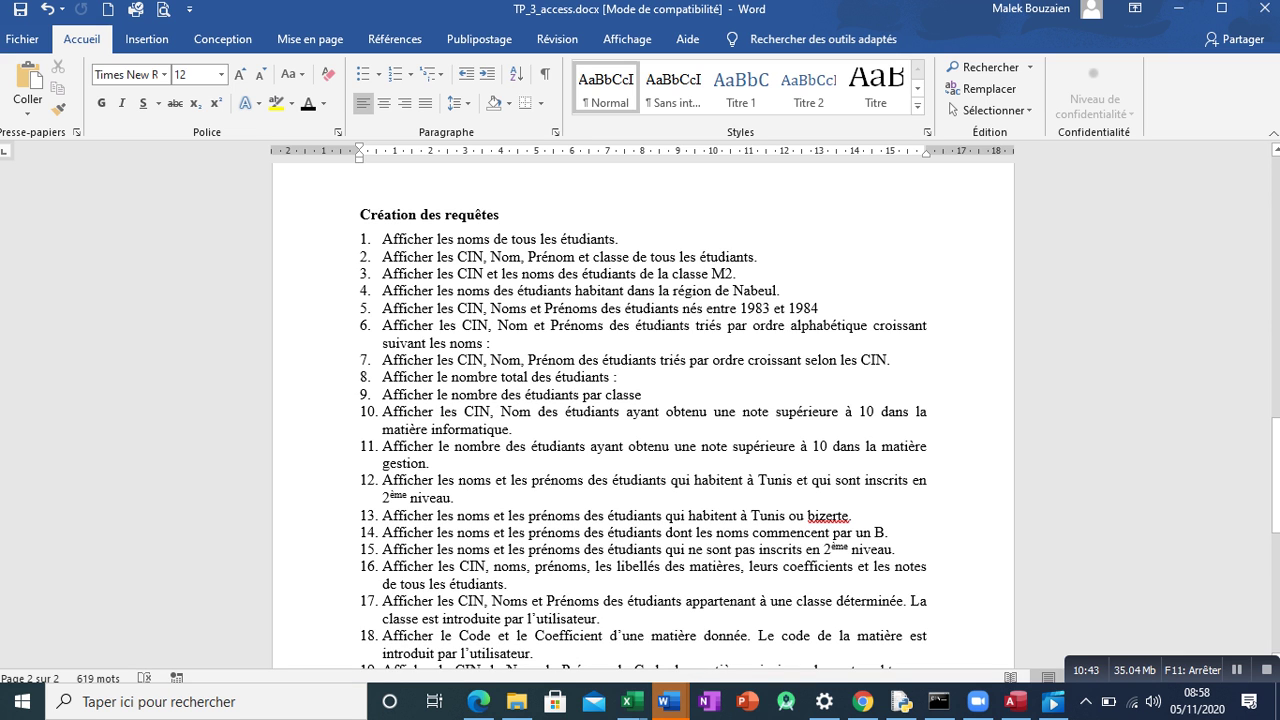
pyautogui.moveTo(383, 378); pyautogui.dragTo(620, 378)
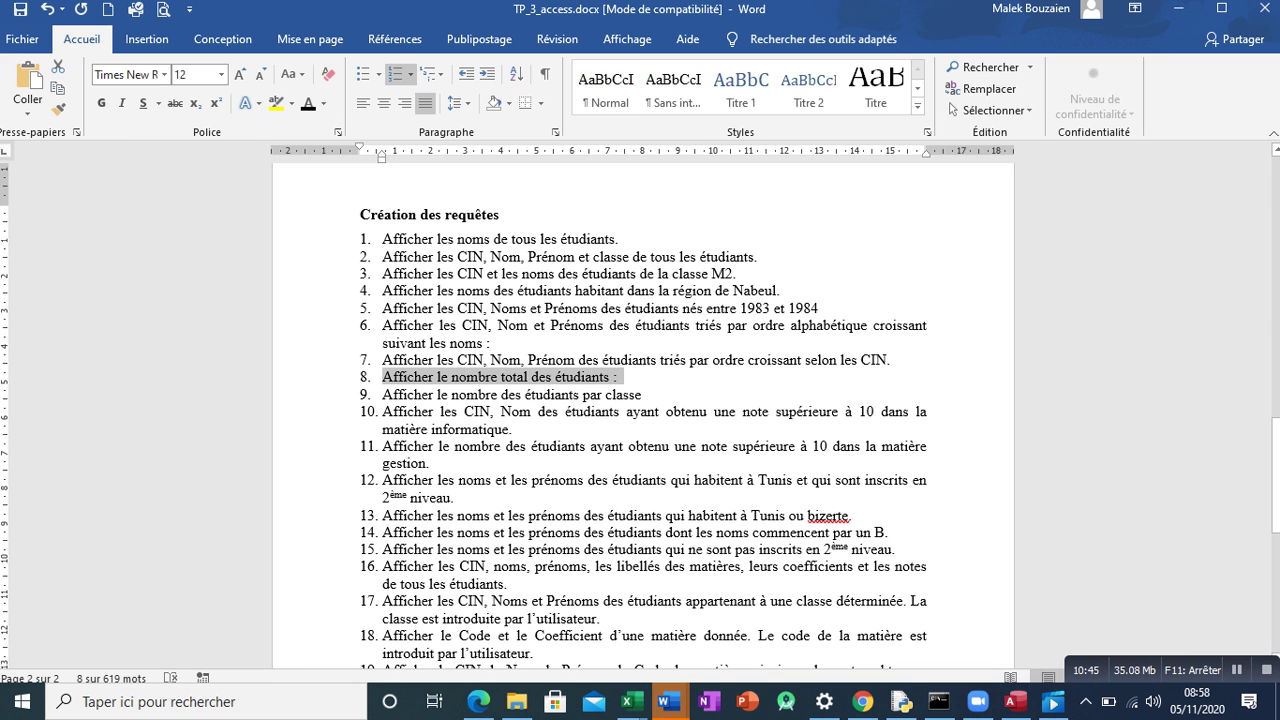
# Switch to Access, and open Requête8 and Requête9 to compare their results with the exercise items.
pyautogui.click(1015, 701)
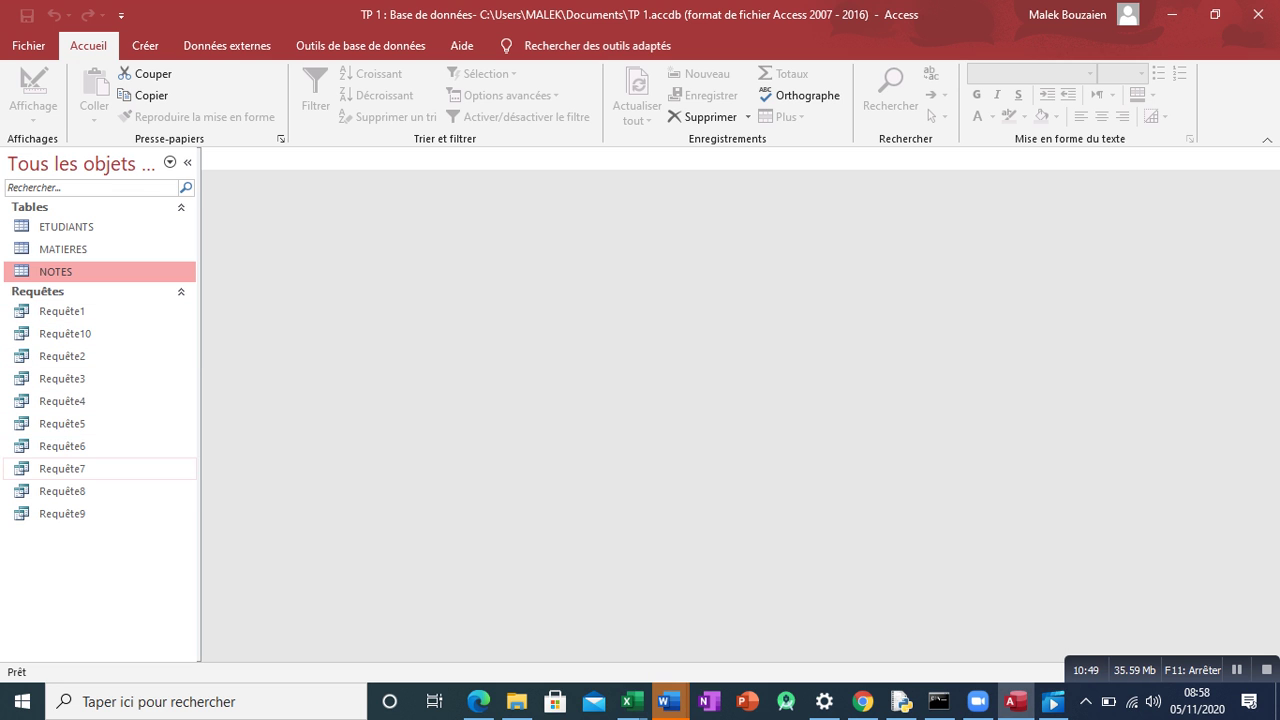
pyautogui.click(64, 491)
pyautogui.doubleClick(62, 491)
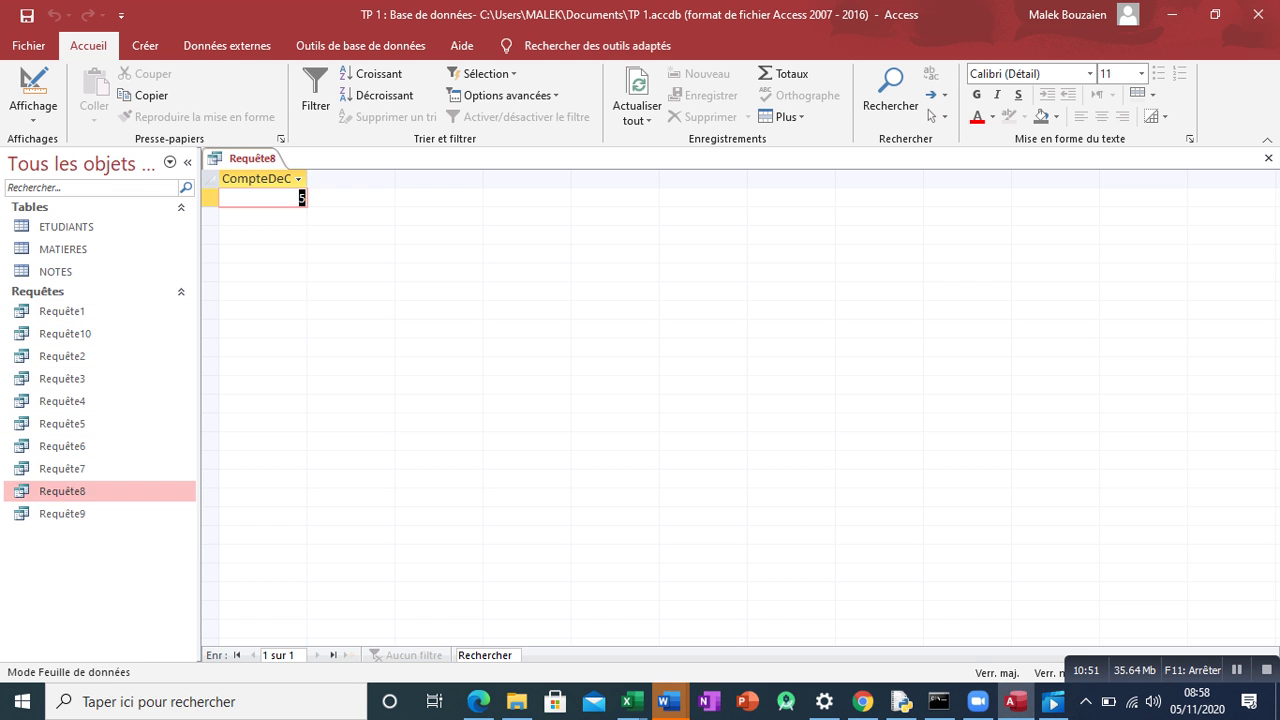
pyautogui.doubleClick(62, 514)
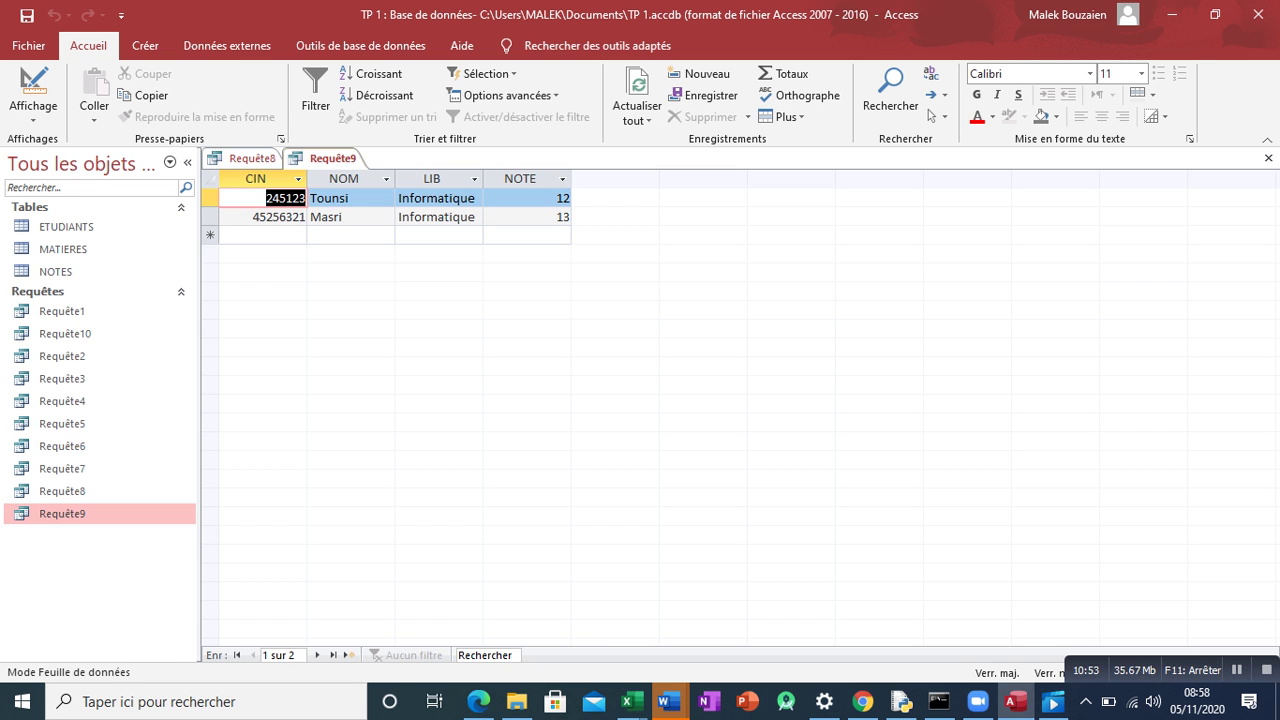
# Return to TP_3_access.docx in Word, and select item 10 on informatique marks to match it with its query.
pyautogui.moveTo(668, 701)
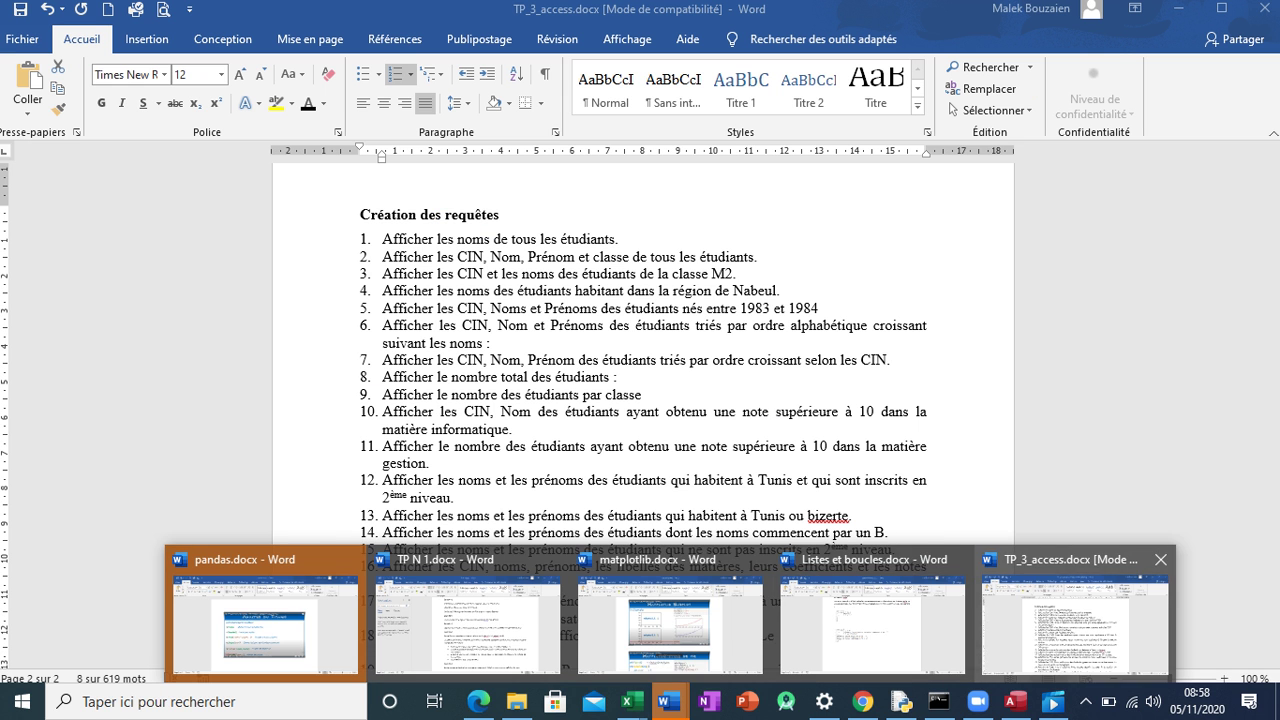
pyautogui.click(1075, 615)
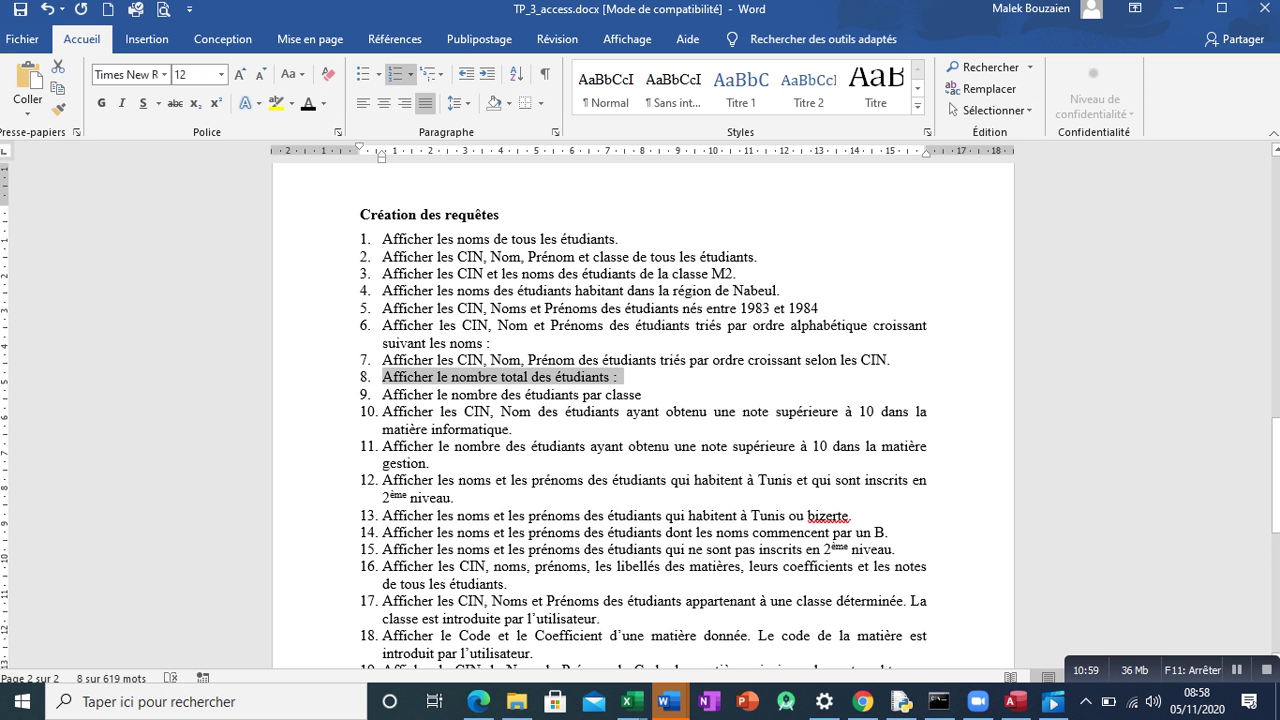
pyautogui.tripleClick(422, 428)
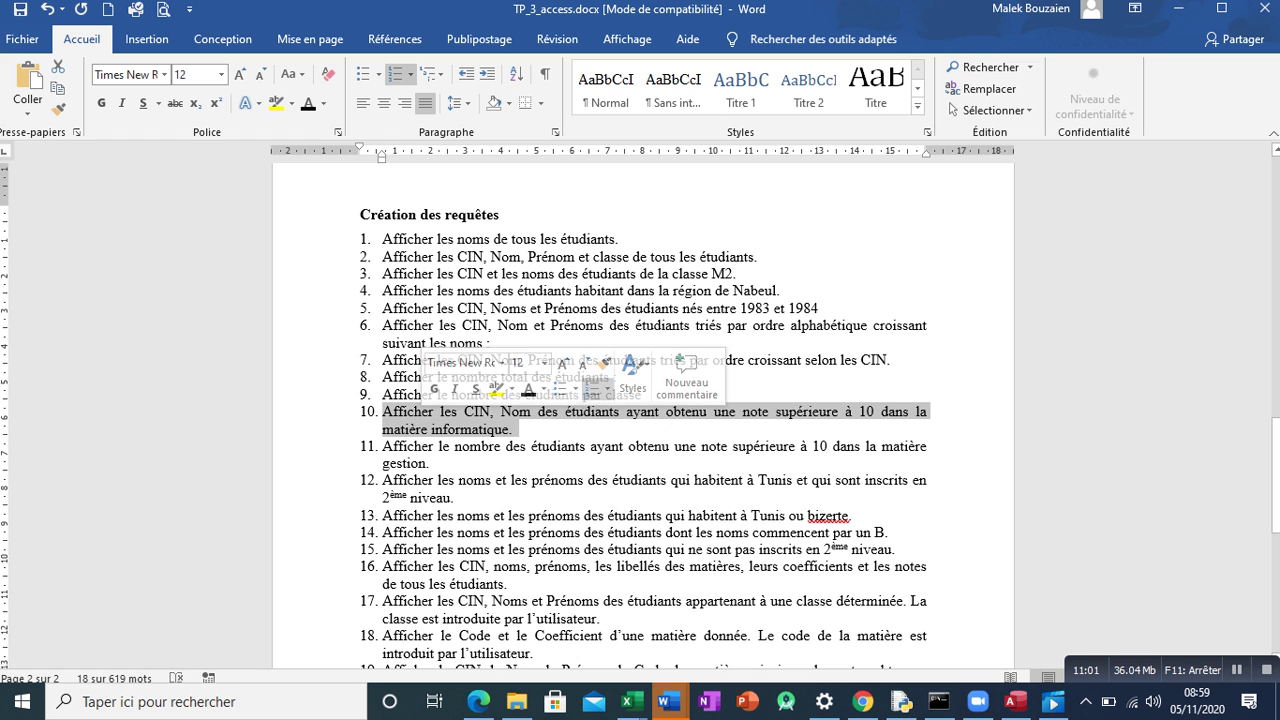
# Select item 9 on the number of students per class in TP_3_access.docx to compare it with the saved queries.
pyautogui.click(394, 395)
pyautogui.tripleClick(394, 395)
pyautogui.moveTo(652, 394); pyautogui.dragTo(652, 394)
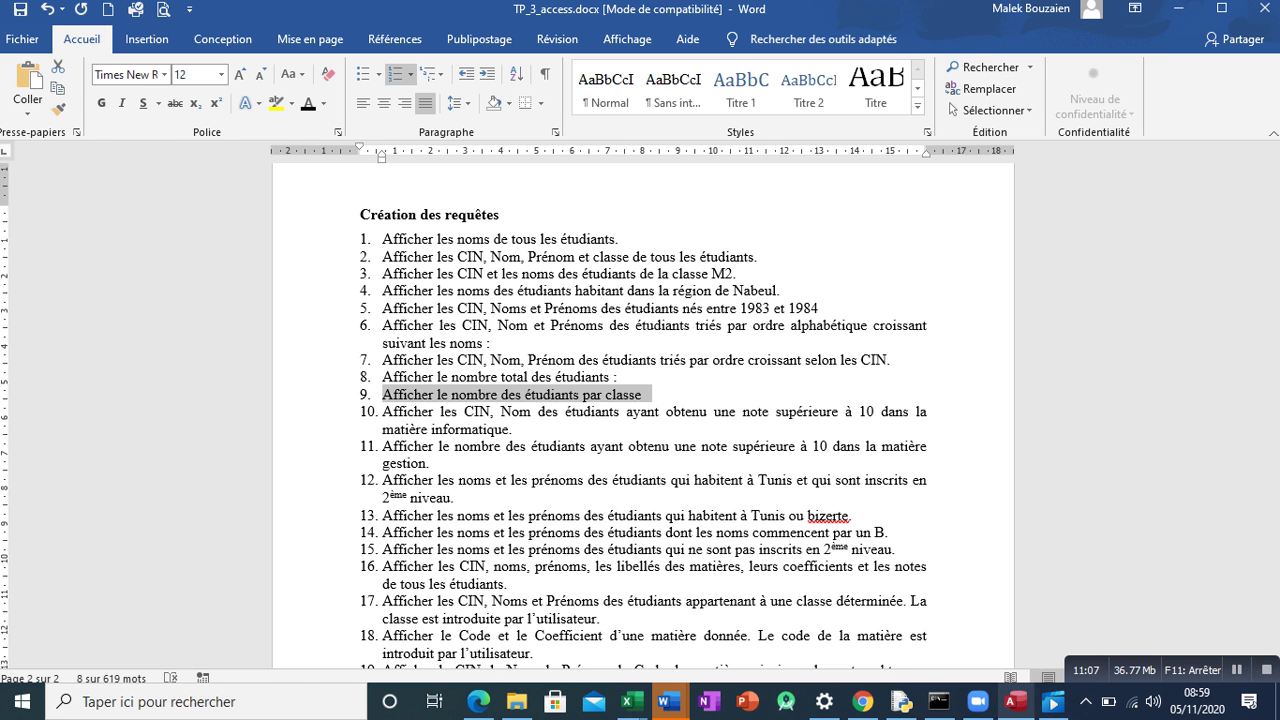
# Switch to Access, and close the open Requête9 and Requête8 results.
pyautogui.click(1016, 702)
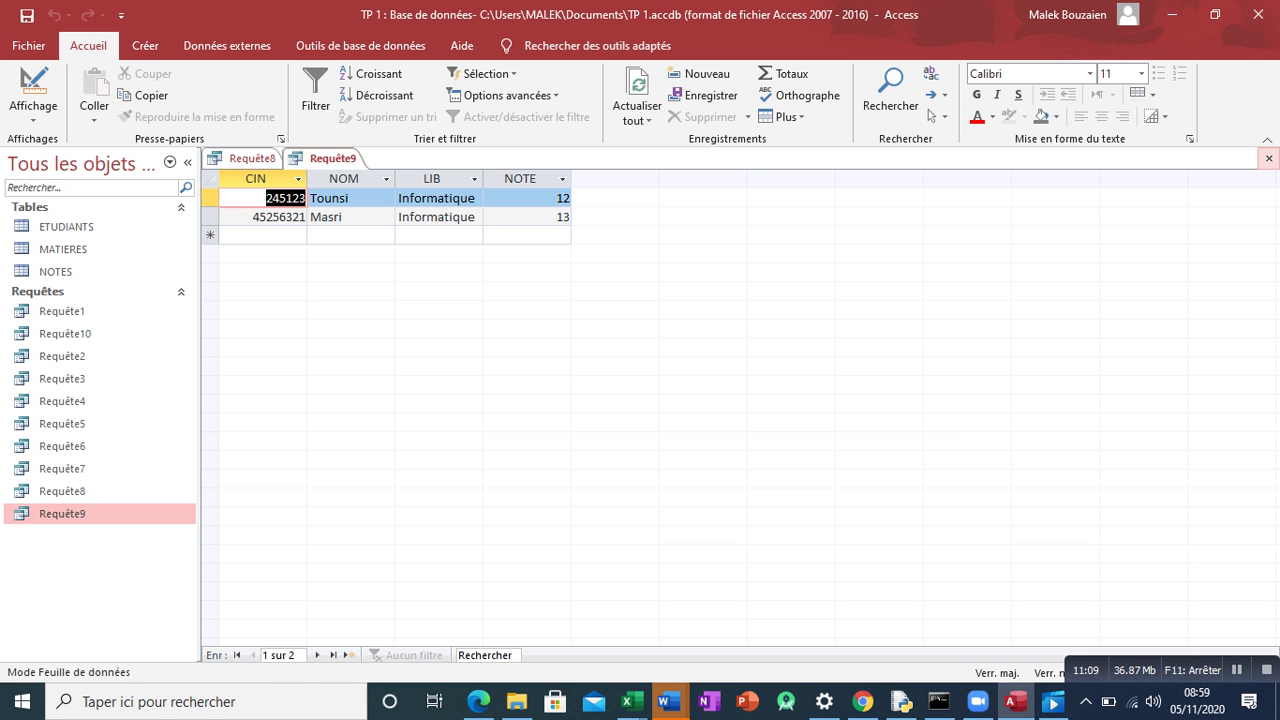
pyautogui.click(1268, 158)
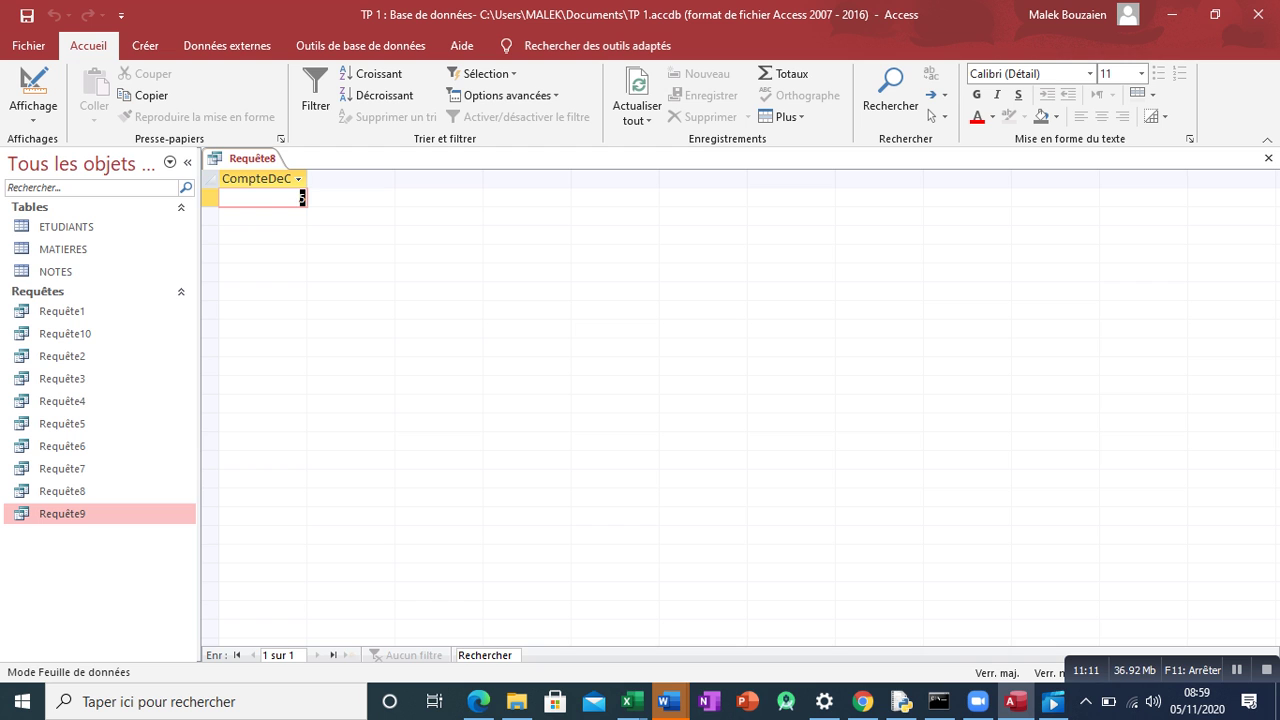
pyautogui.click(1268, 158)
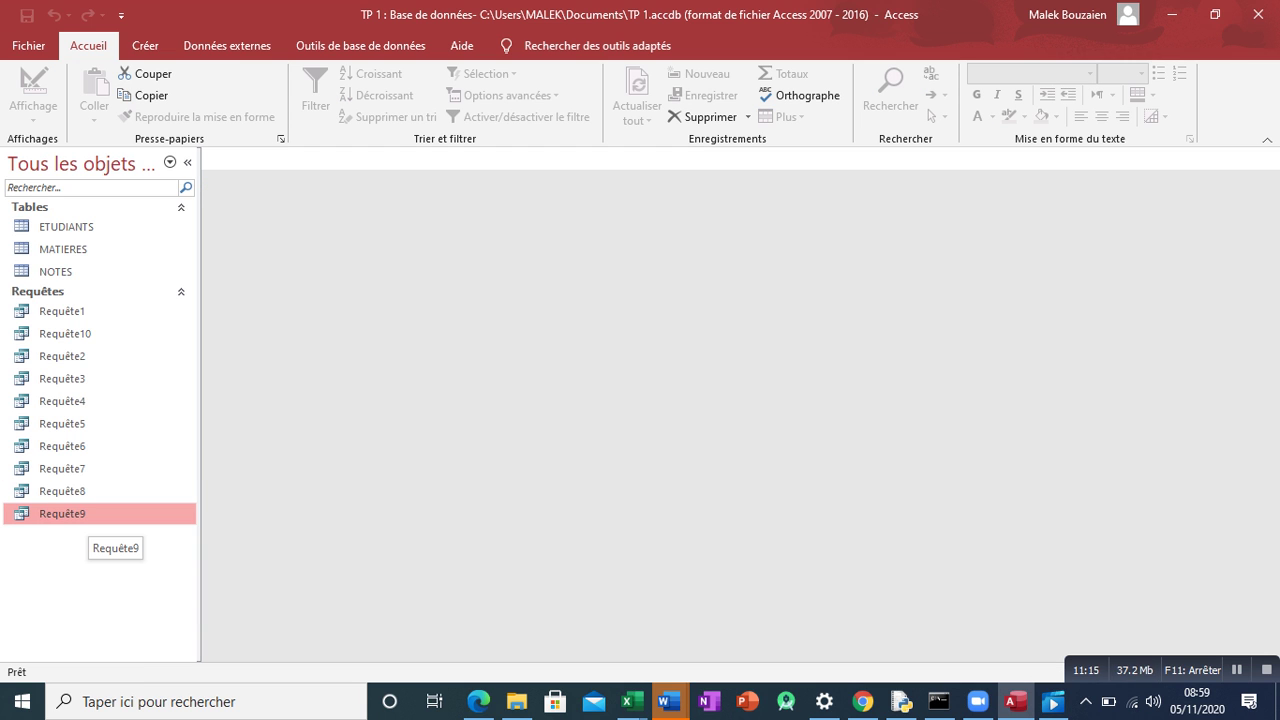
pyautogui.rightClick(90, 516)
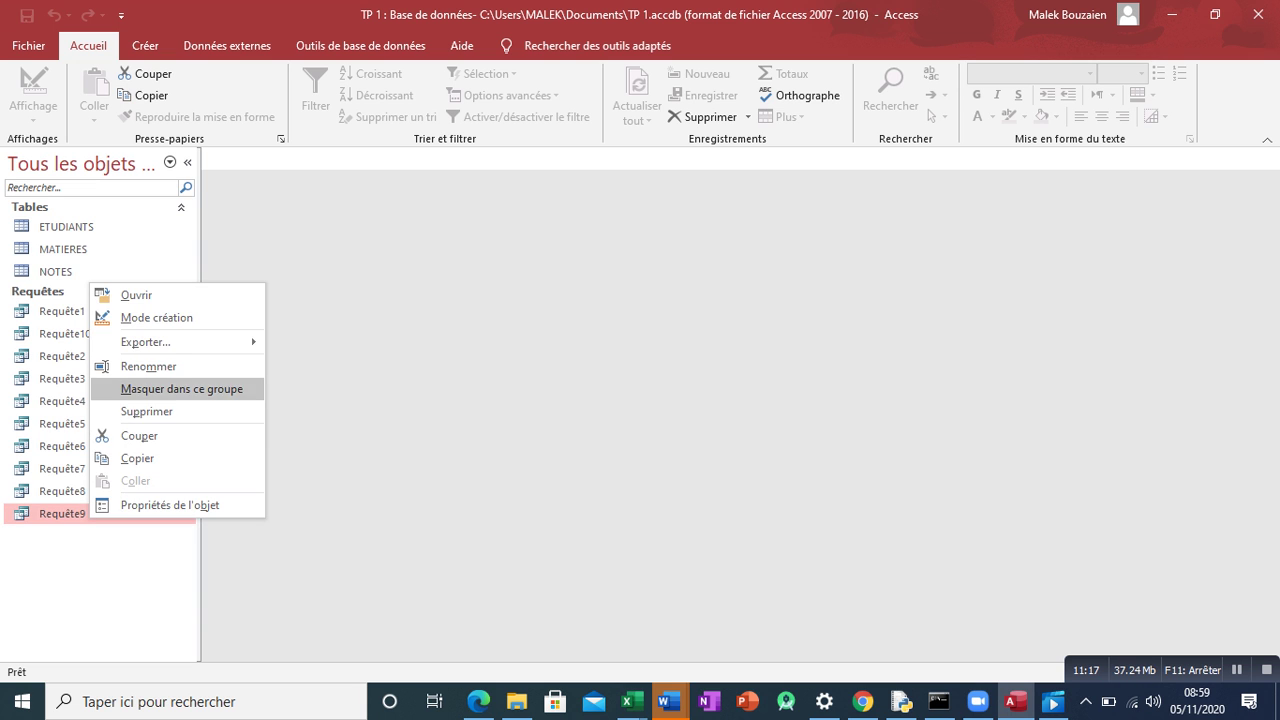
pyautogui.click(148, 366)
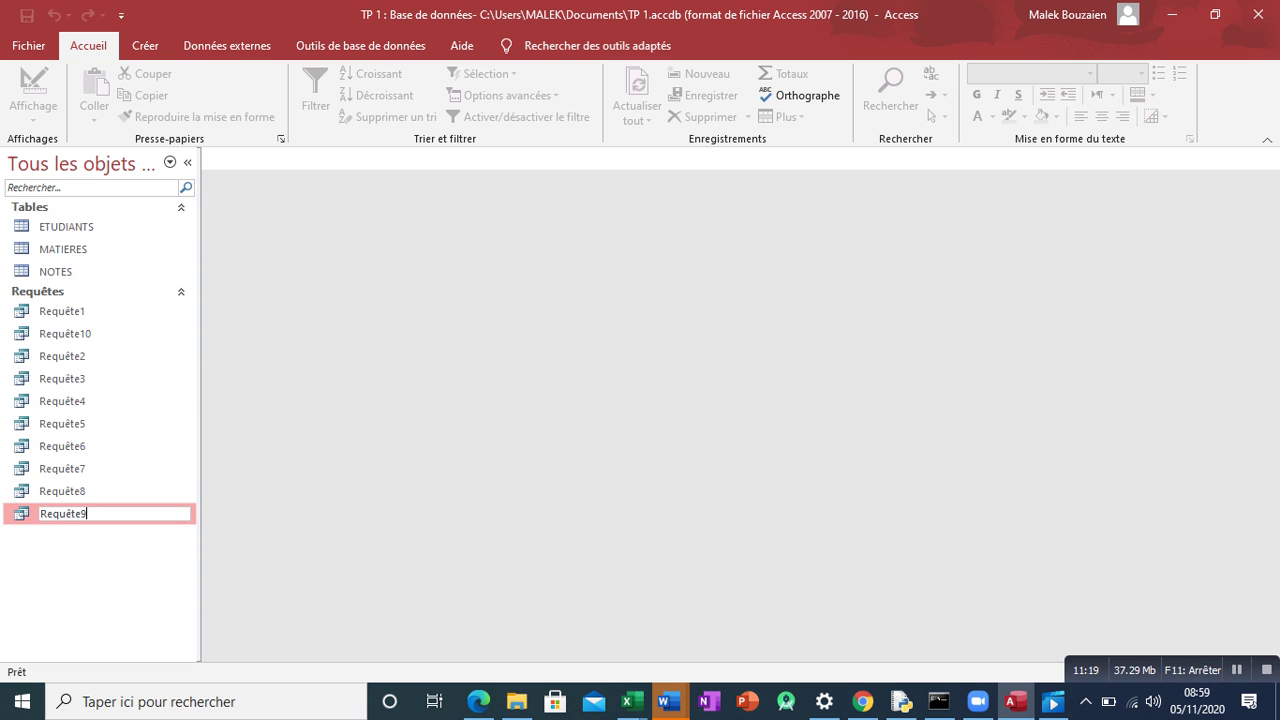
pyautogui.press('Return')
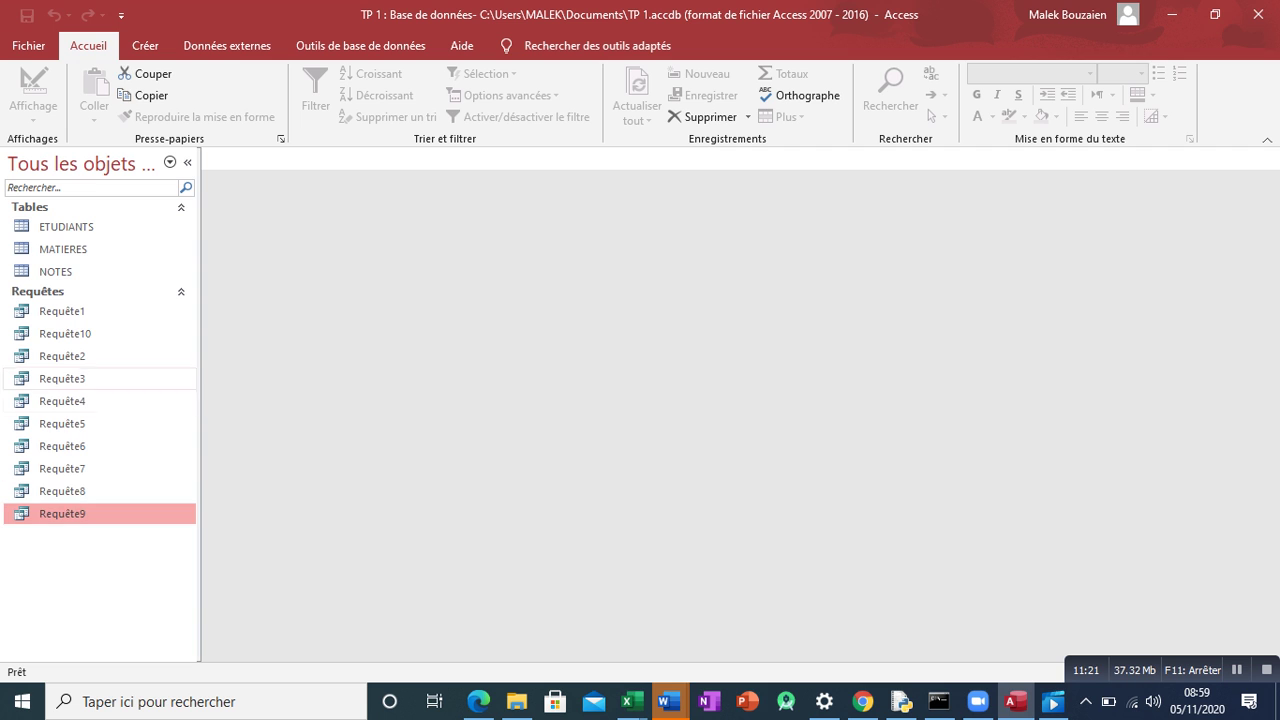
# Rename Requête10 as Requête11, declining to replace any existing query.
pyautogui.rightClick(80, 334)
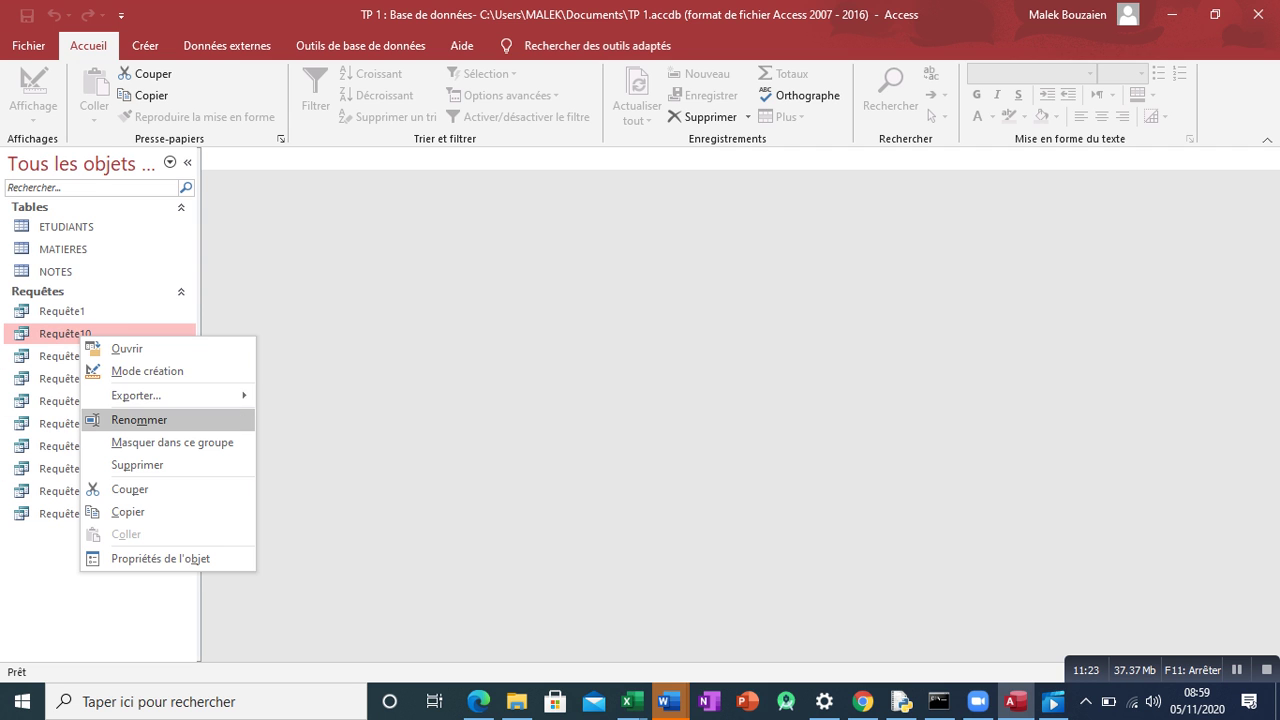
pyautogui.click(140, 420)
pyautogui.press('End')
pyautogui.press('BackSpace')
pyautogui.press('Return')
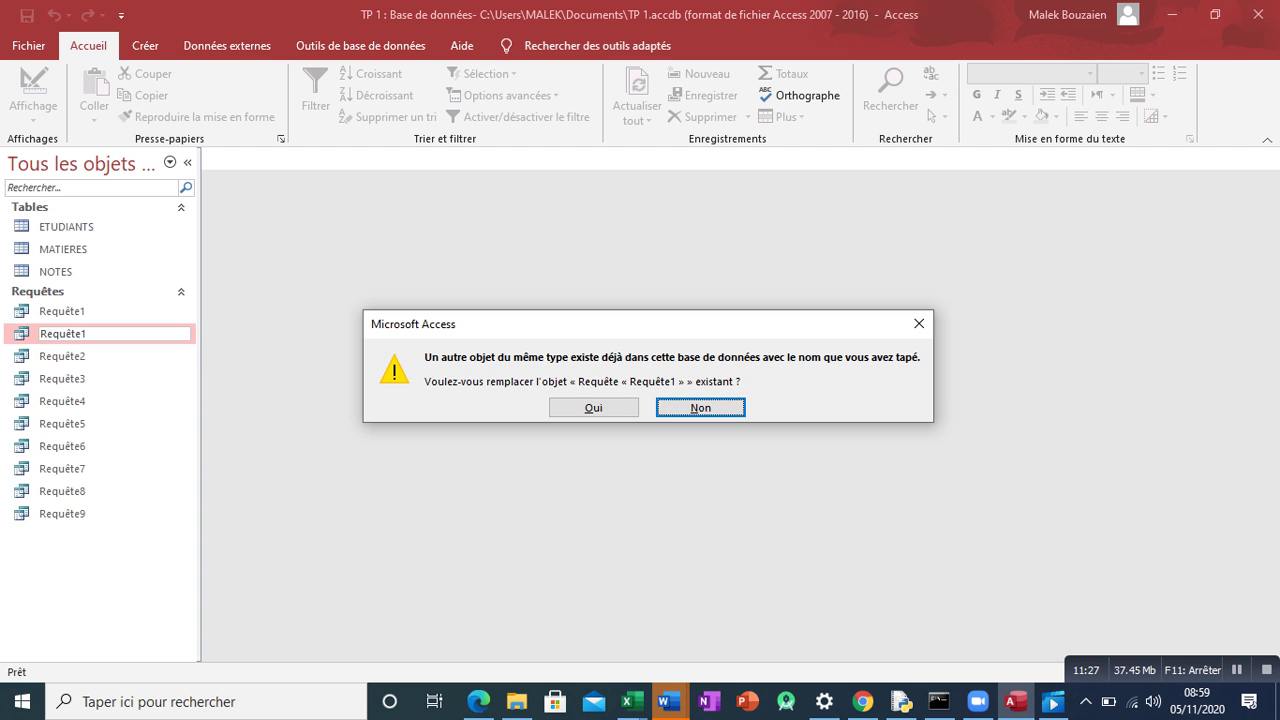
pyautogui.press('Return')
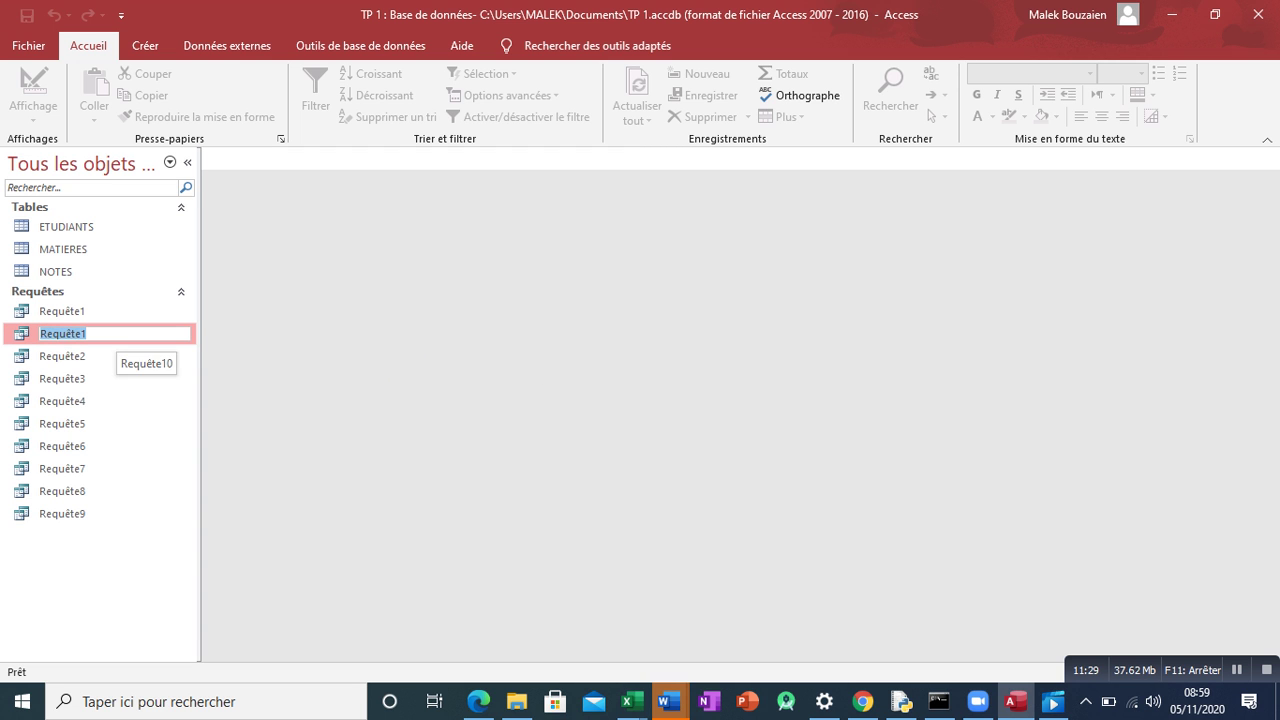
pyautogui.write('1')
pyautogui.press('Return')
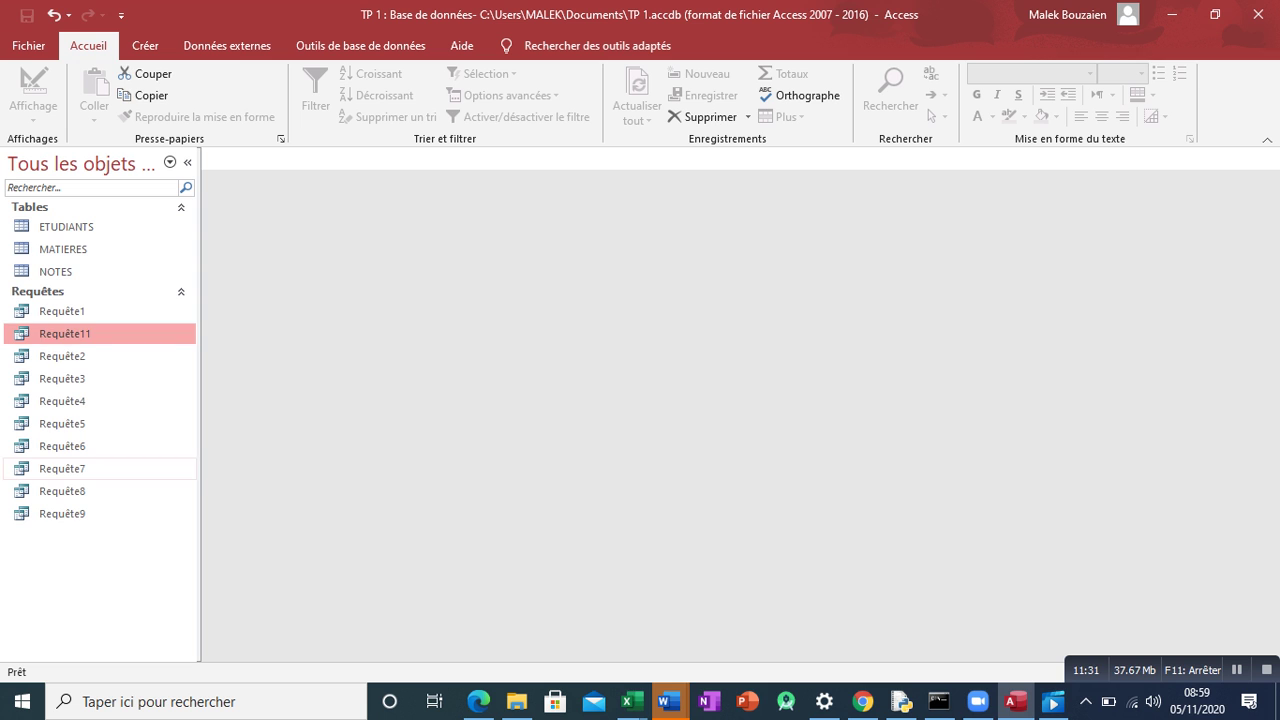
# Rename Requête9 as Requête10.
pyautogui.click(82, 513)
pyautogui.rightClick(82, 513)
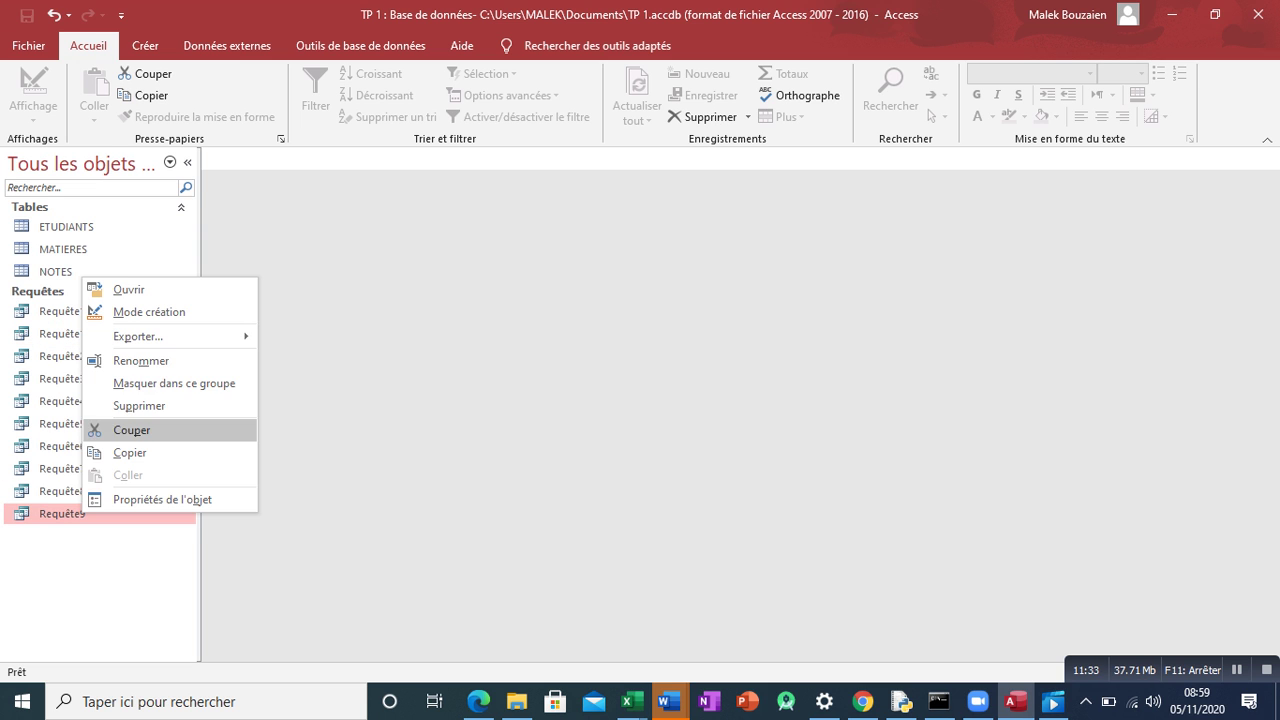
pyautogui.click(141, 360)
pyautogui.click(88, 513)
pyautogui.press('BackSpace')
pyautogui.write('10')
pyautogui.press('Return')
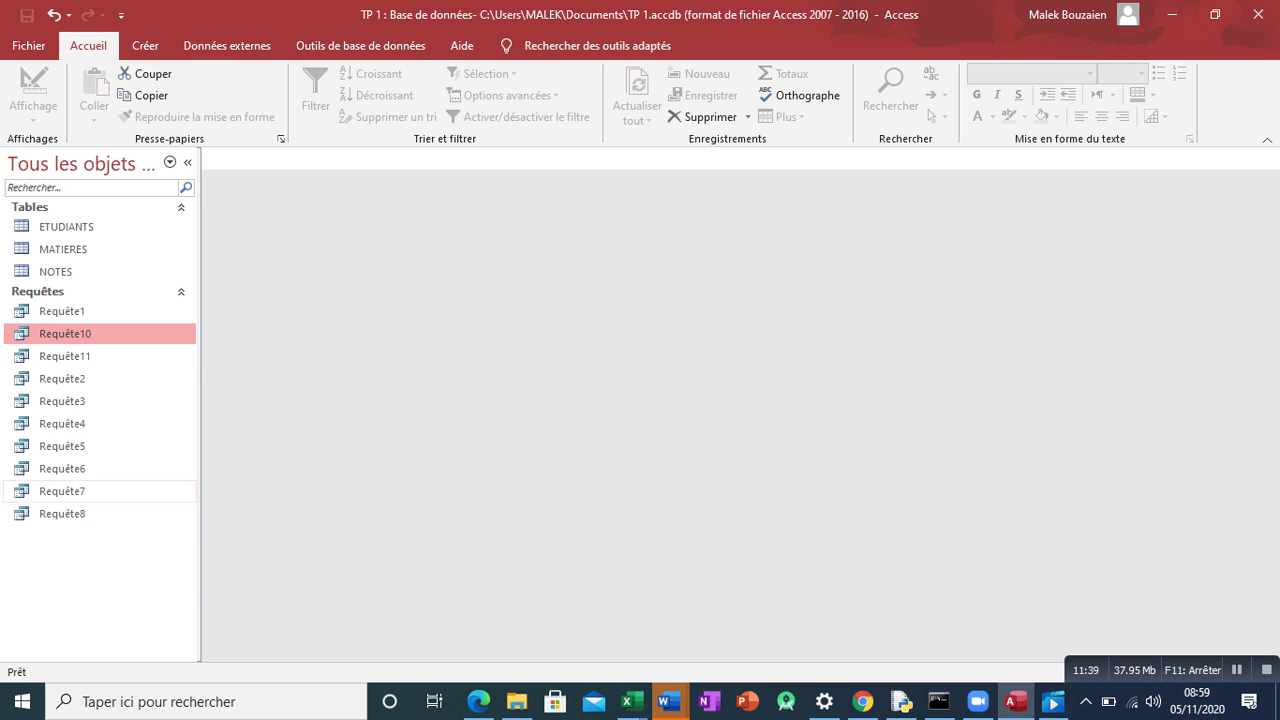
# Create a query in design view on the ETUDIANTS table with the fields CLASSE and CIN.
pyautogui.click(145, 45)
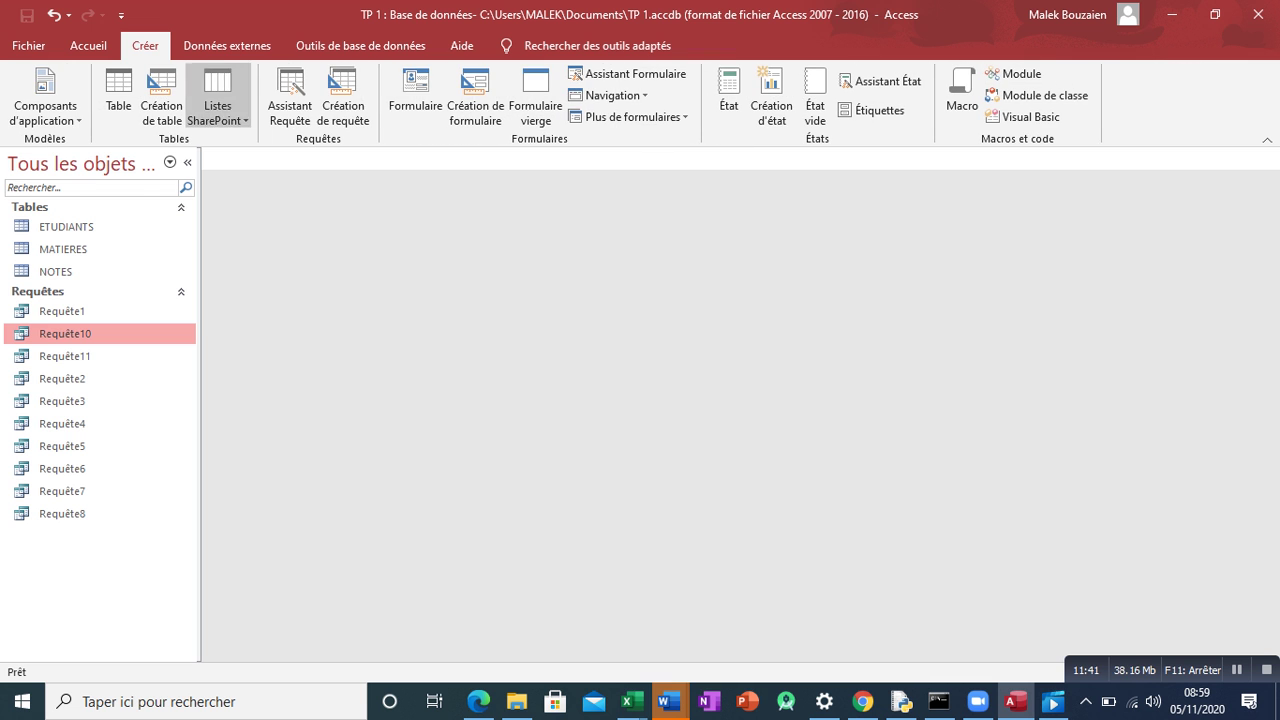
pyautogui.click(343, 108)
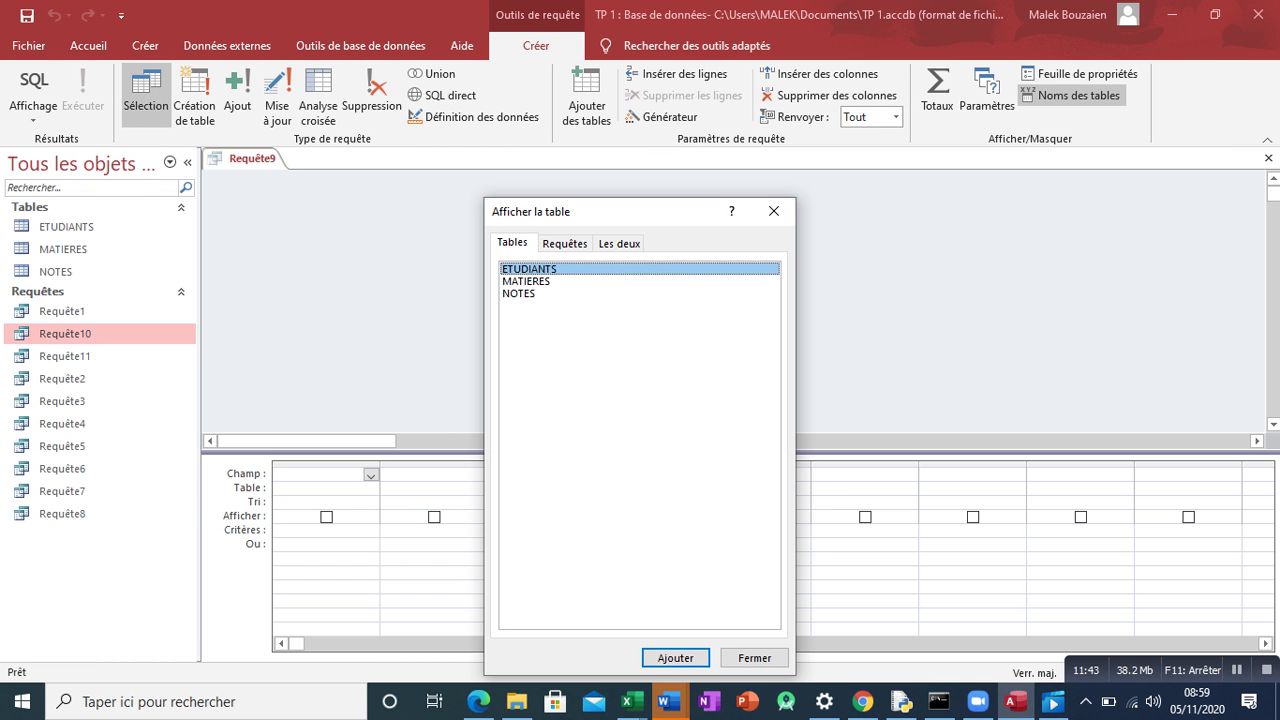
pyautogui.doubleClick(529, 269)
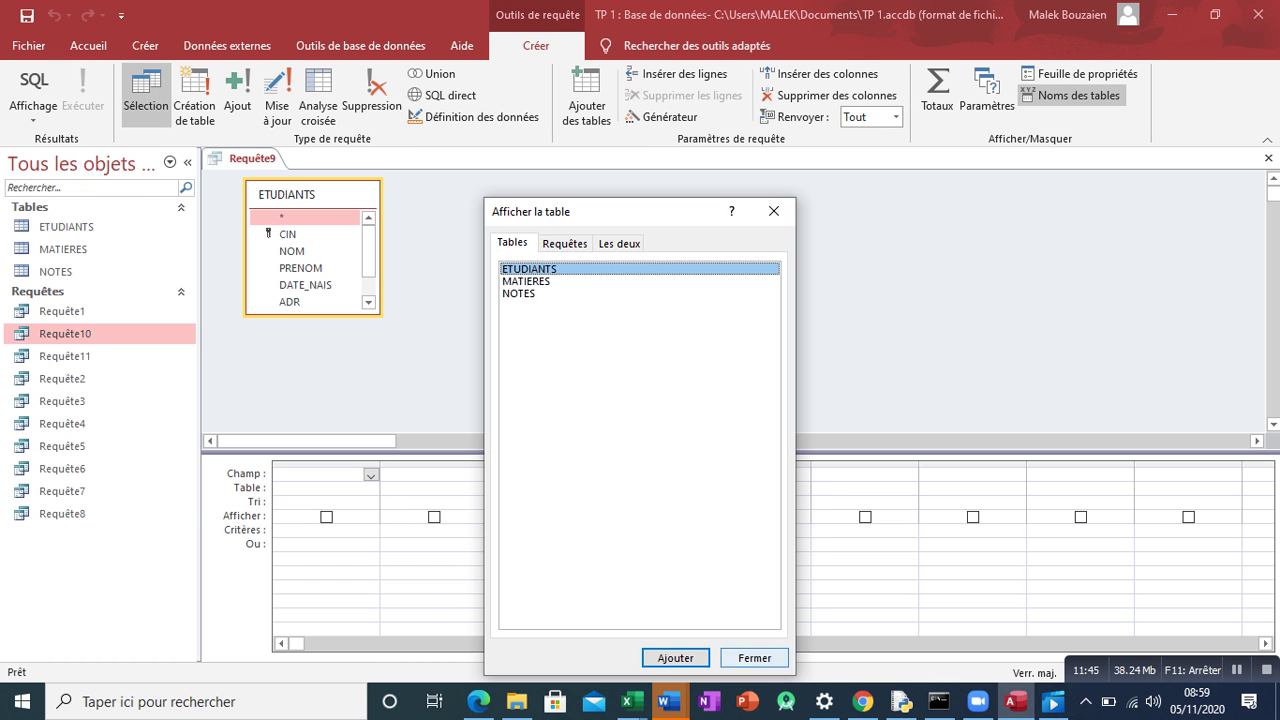
pyautogui.click(754, 658)
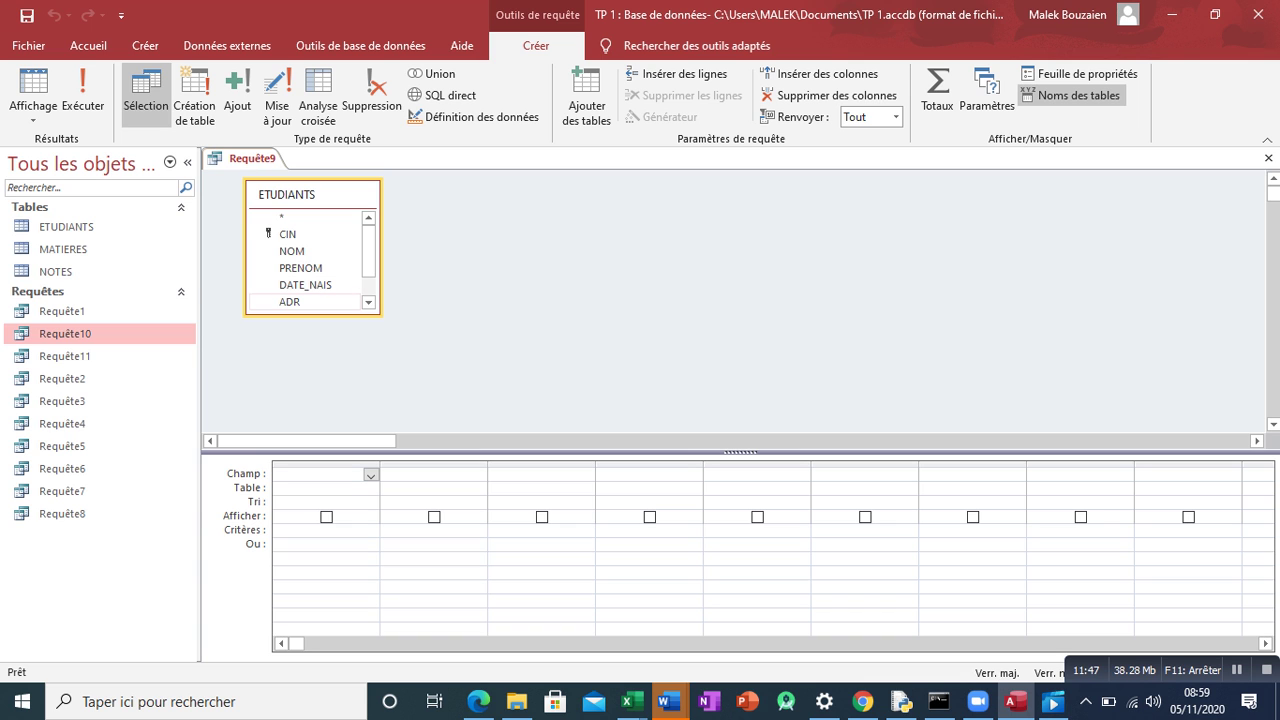
pyautogui.moveTo(318, 316); pyautogui.dragTo(318, 359)
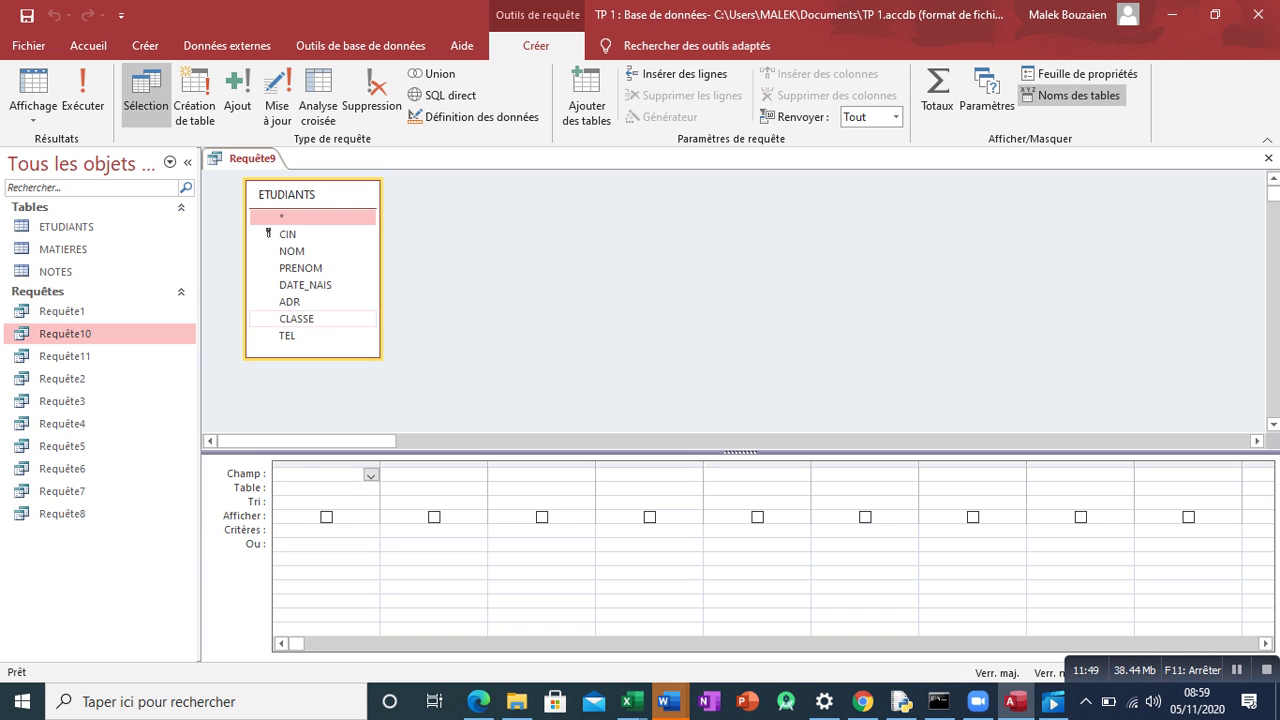
pyautogui.doubleClick(297, 319)
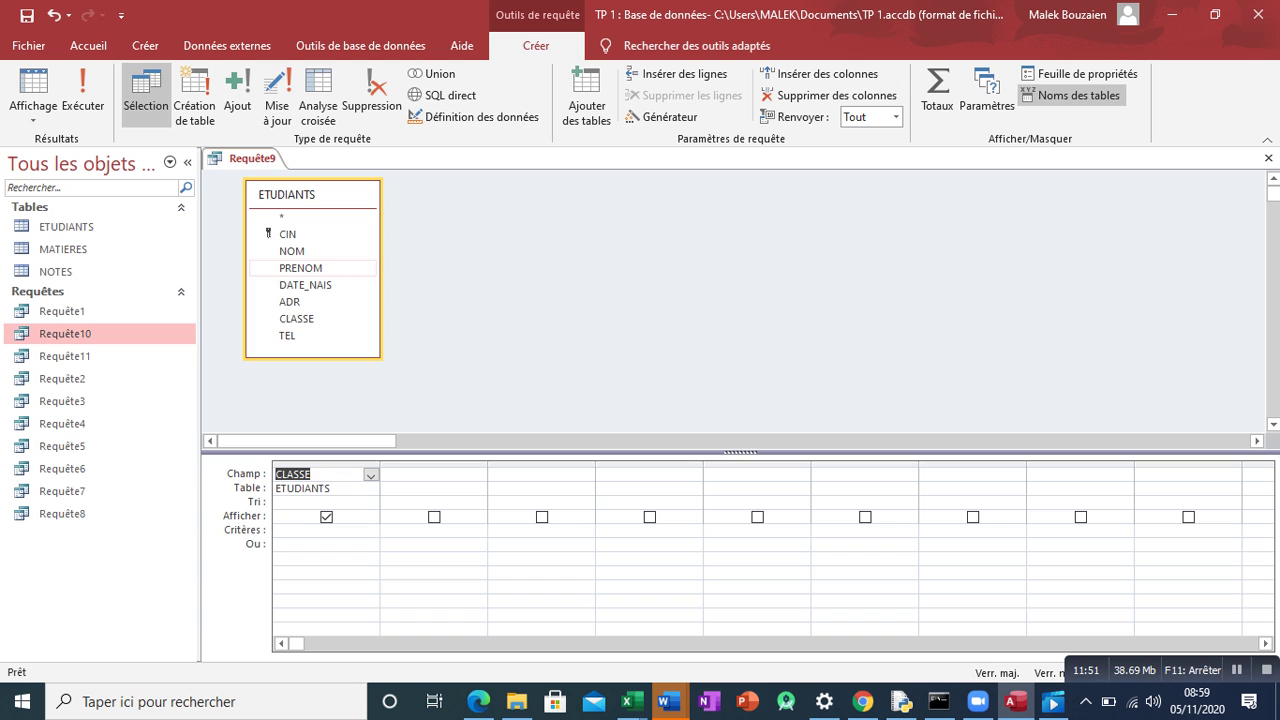
pyautogui.doubleClick(287, 234)
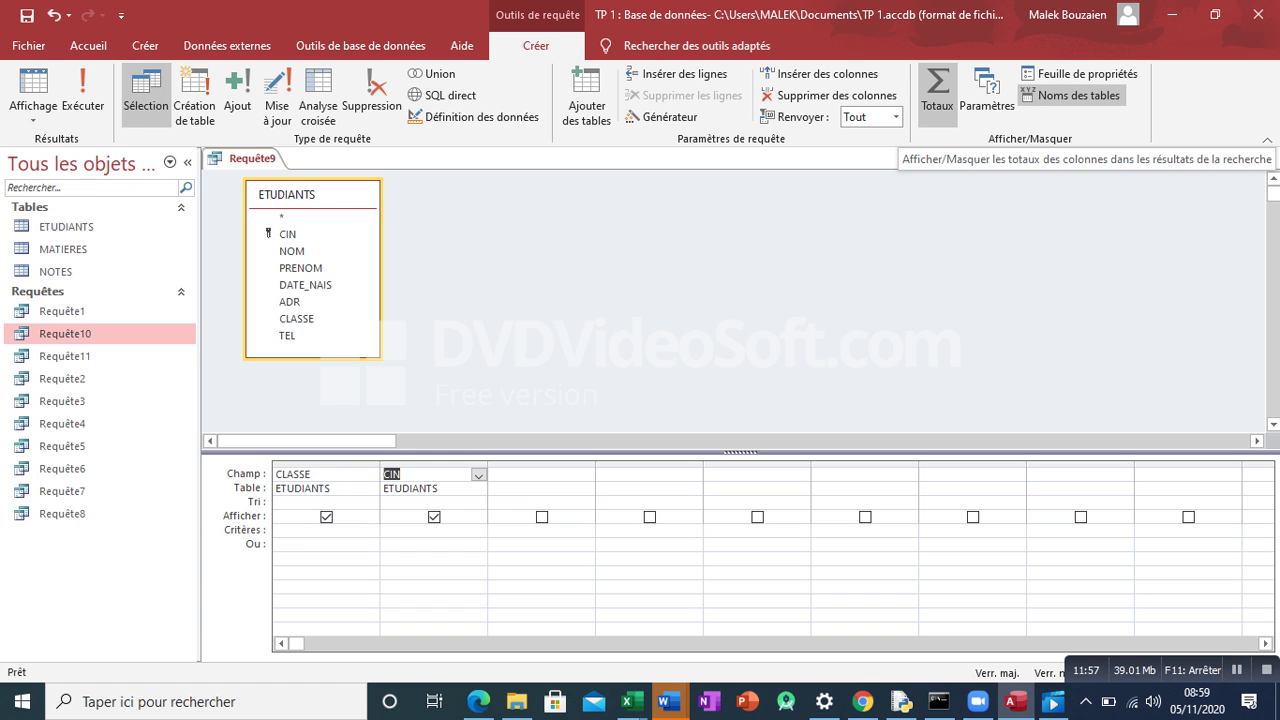
# Turn on totals for the query, keeping CLASSE as Regroupement and setting the CIN operation to Compte.
pyautogui.click(937, 92)
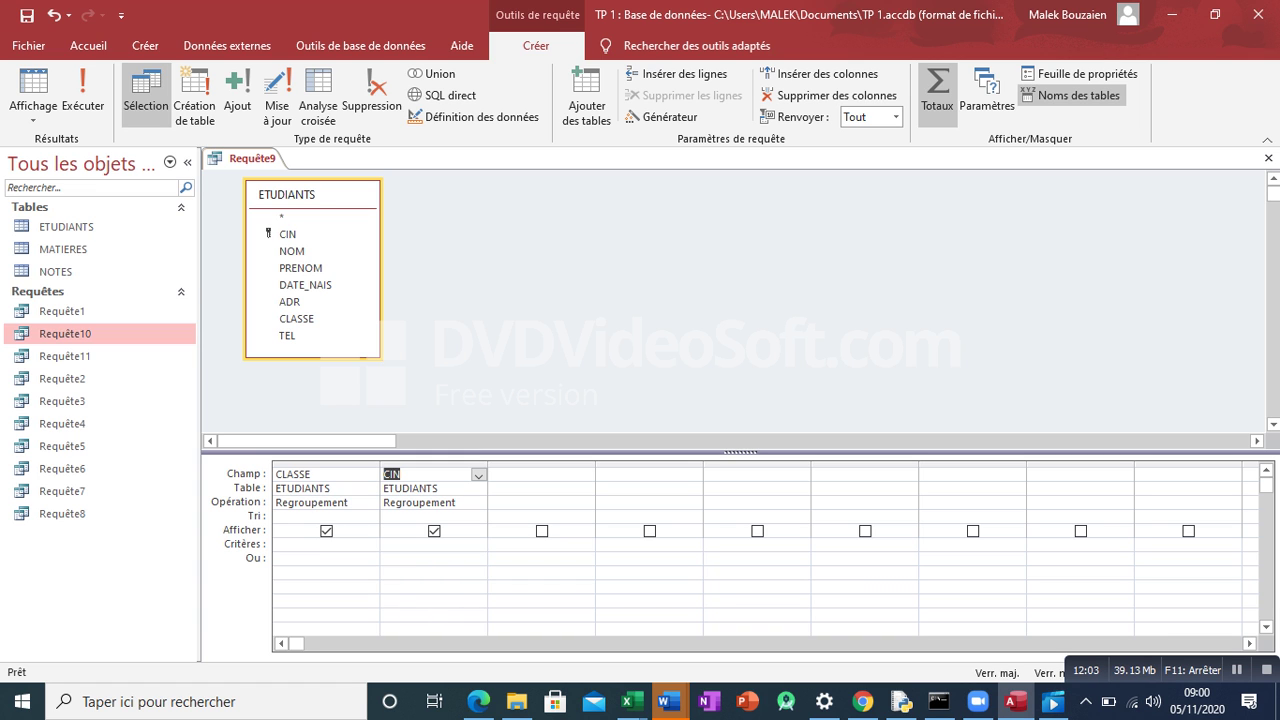
pyautogui.press('Down')
pyautogui.press('Down')
pyautogui.hotkey('alt', 'Down')
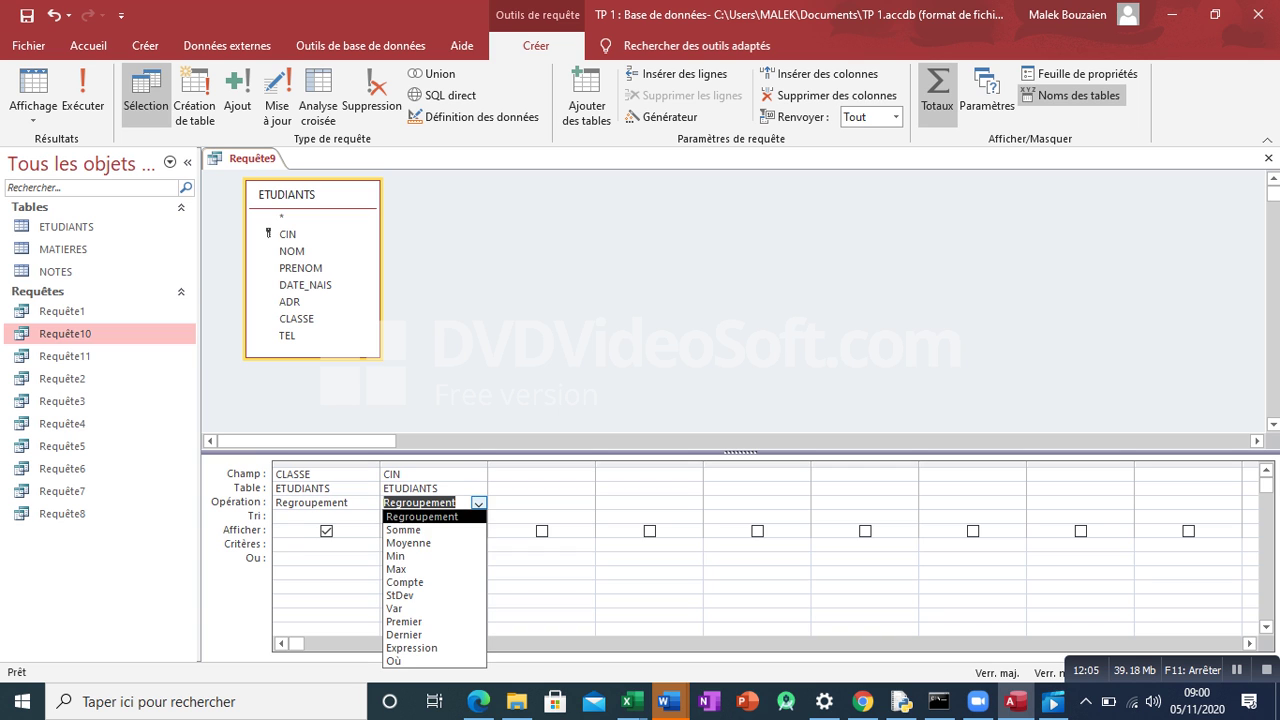
pyautogui.press('Down')
pyautogui.press('Down')
pyautogui.press('Down')
pyautogui.press('Down')
pyautogui.press('Down')
pyautogui.press('Return')
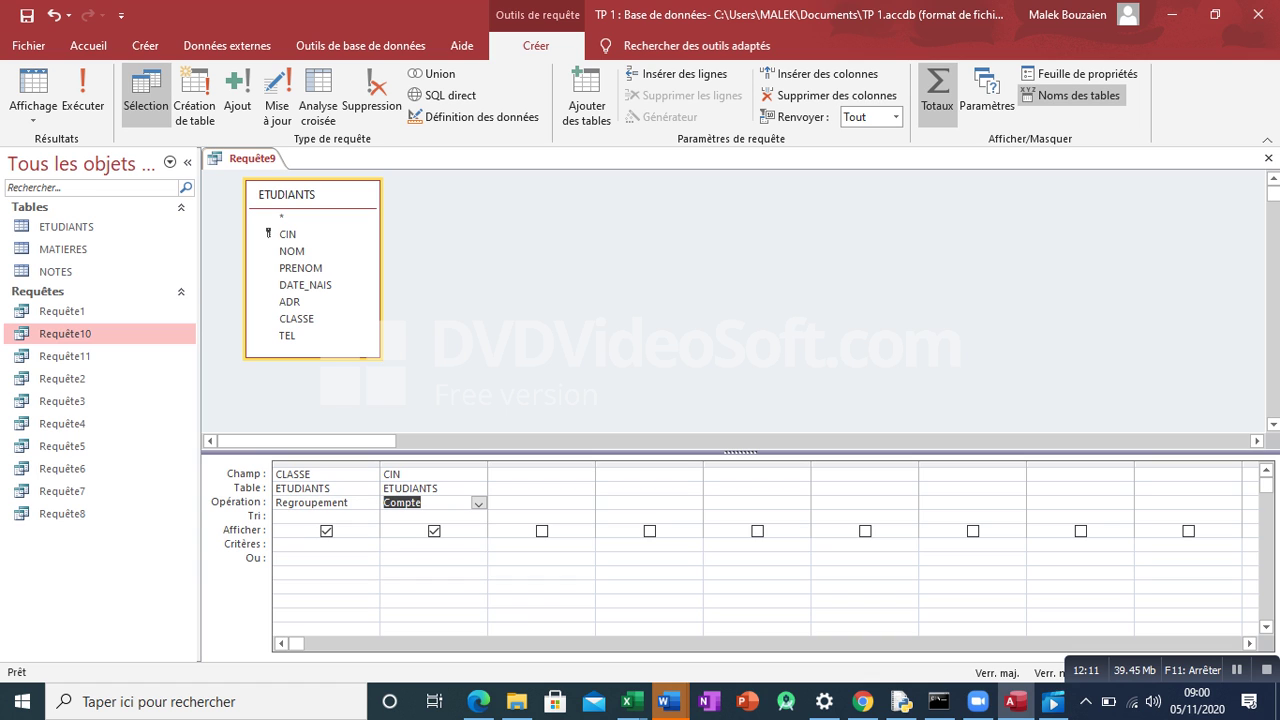
# Run the per-class count query to view its results, then close it and save it as Requête9.
pyautogui.click(82, 92)
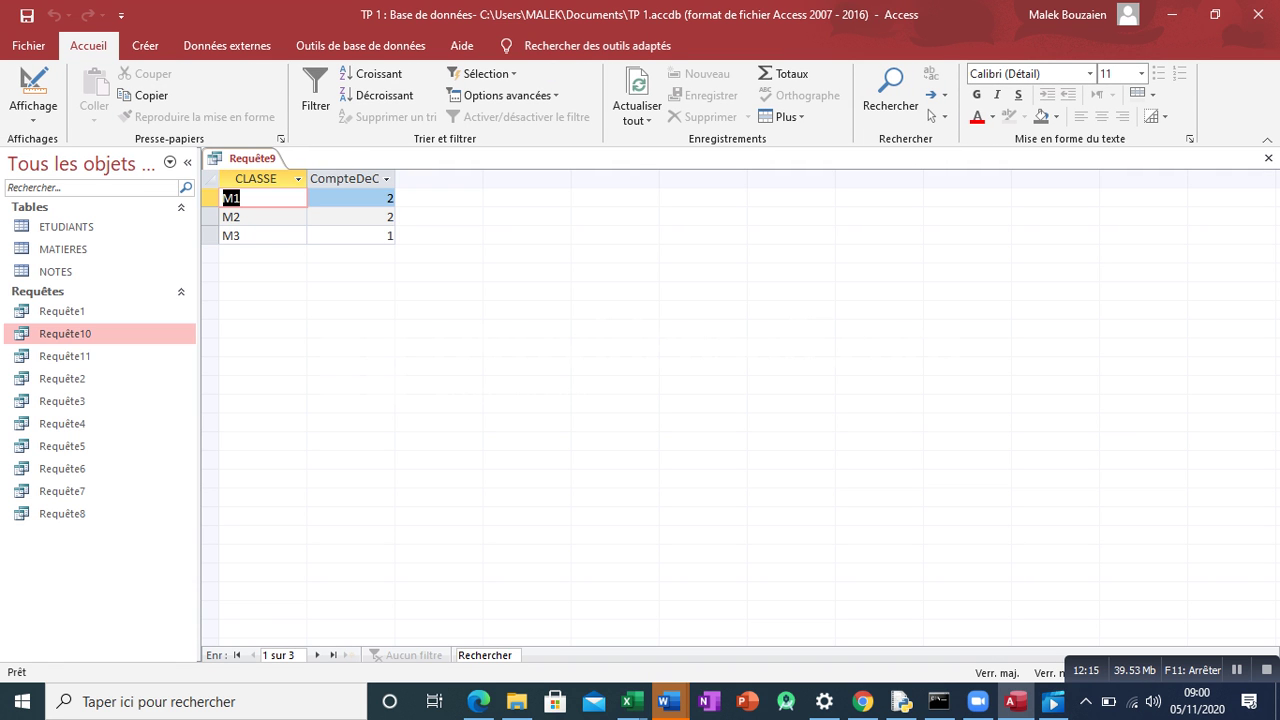
pyautogui.click(389, 235)
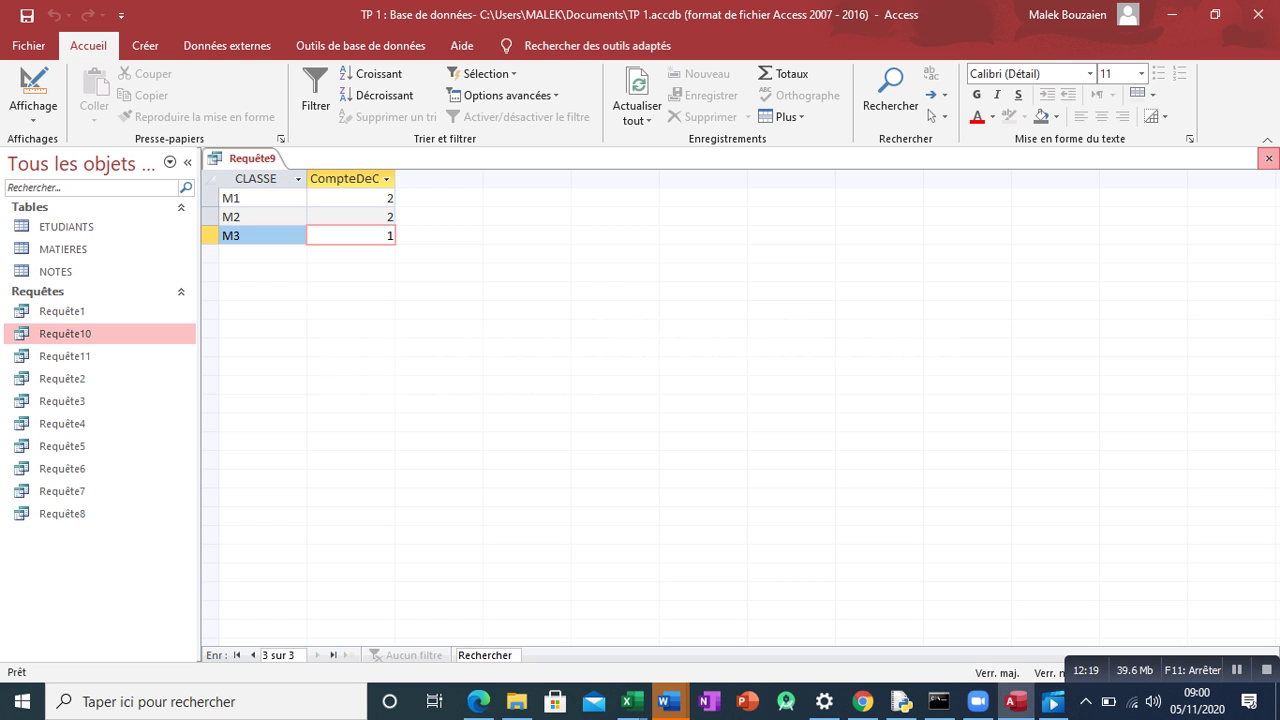
pyautogui.click(1268, 158)
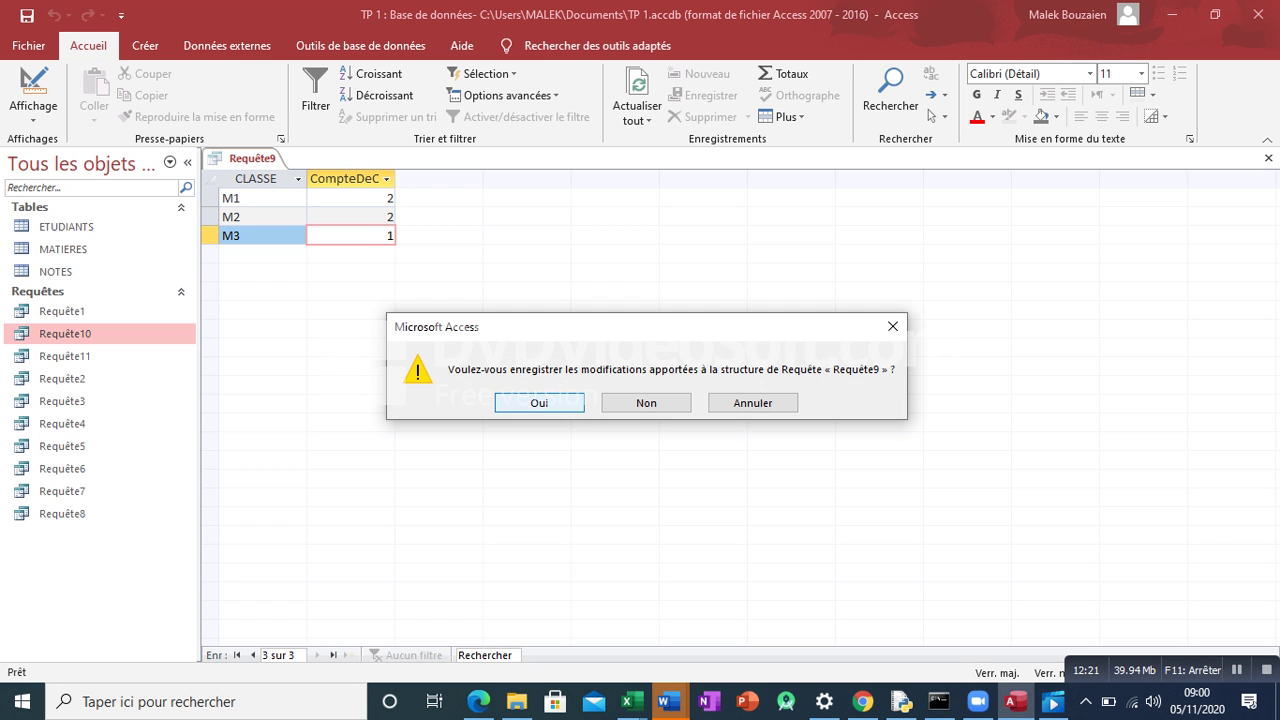
pyautogui.click(539, 402)
pyautogui.click(645, 278)
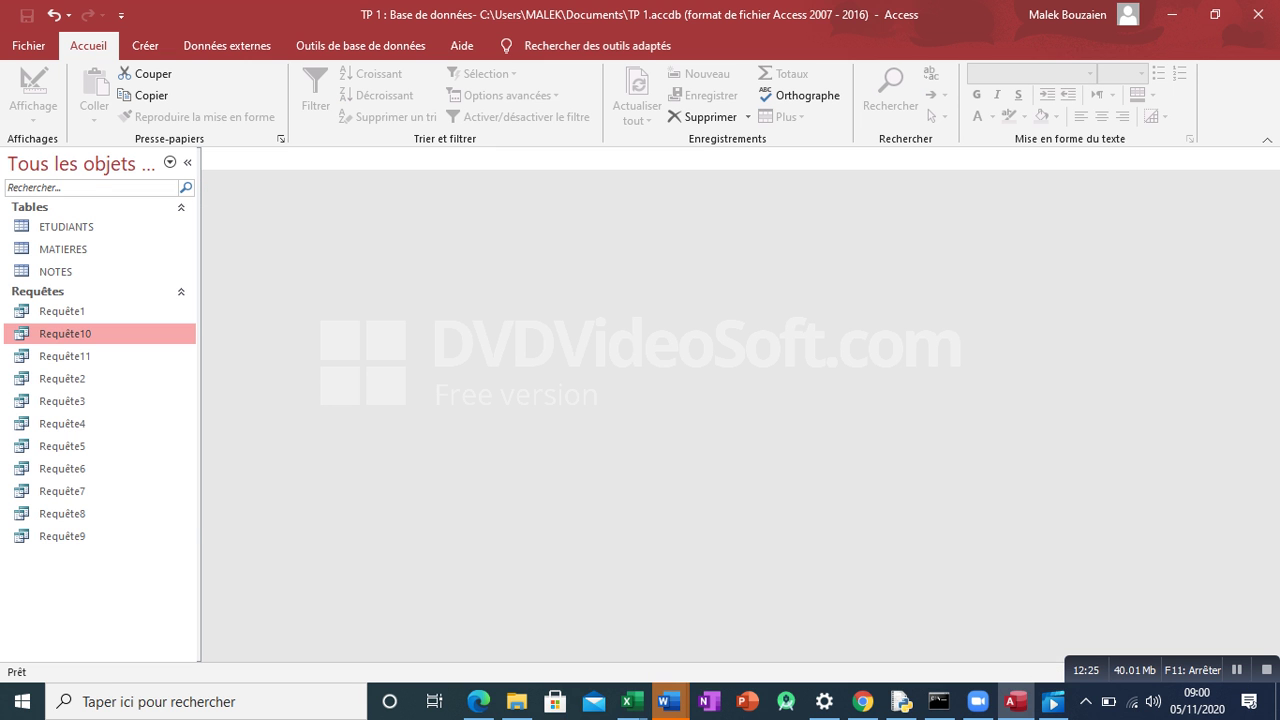
# Read the remaining query items in TP_3_access.docx in Word, and return to Access.
pyautogui.click(669, 701)
pyautogui.click(1073, 615)
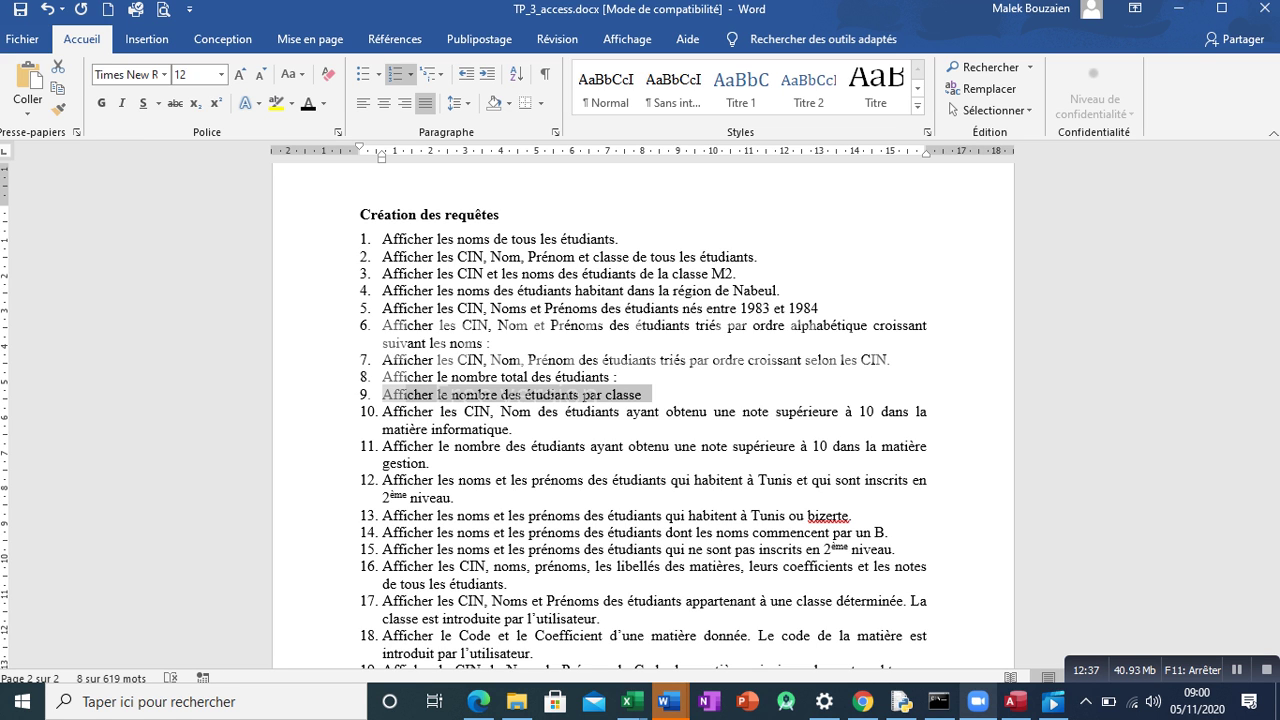
pyautogui.click(1015, 701)
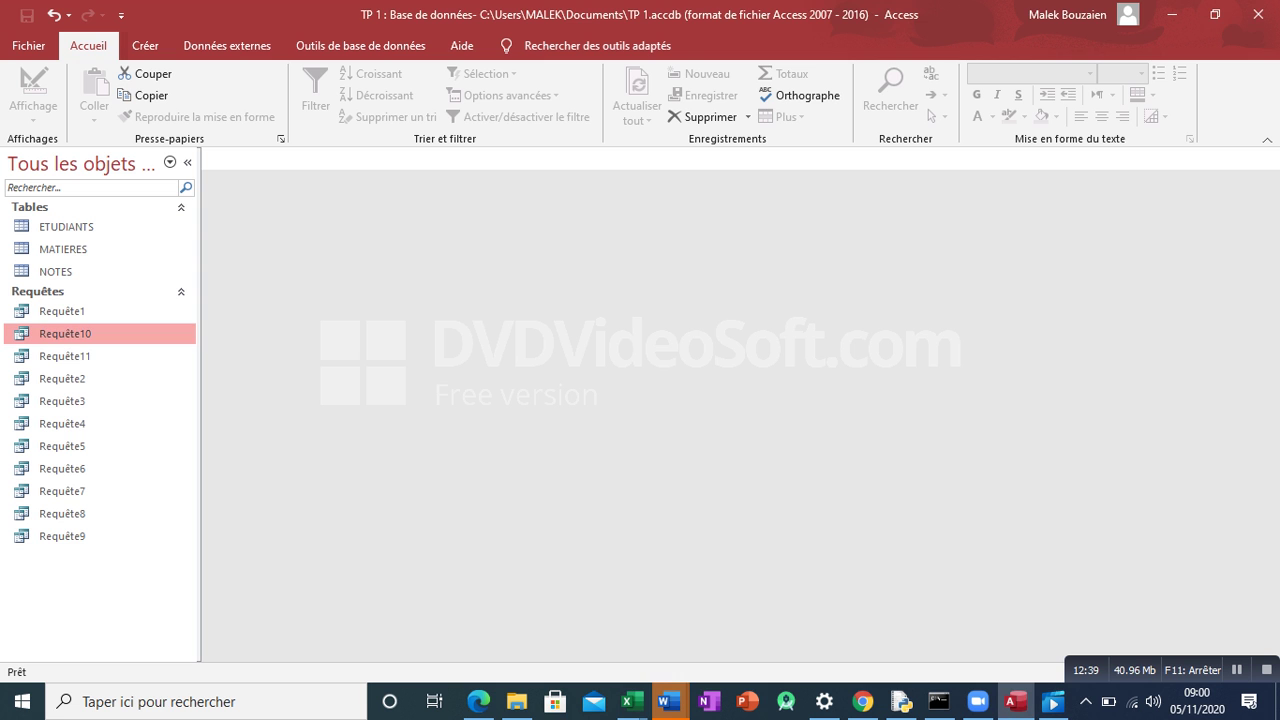
# Create a new query in design view based on the ETUDIANTS table, and dismiss the Teams meeting notification.
pyautogui.click(145, 45)
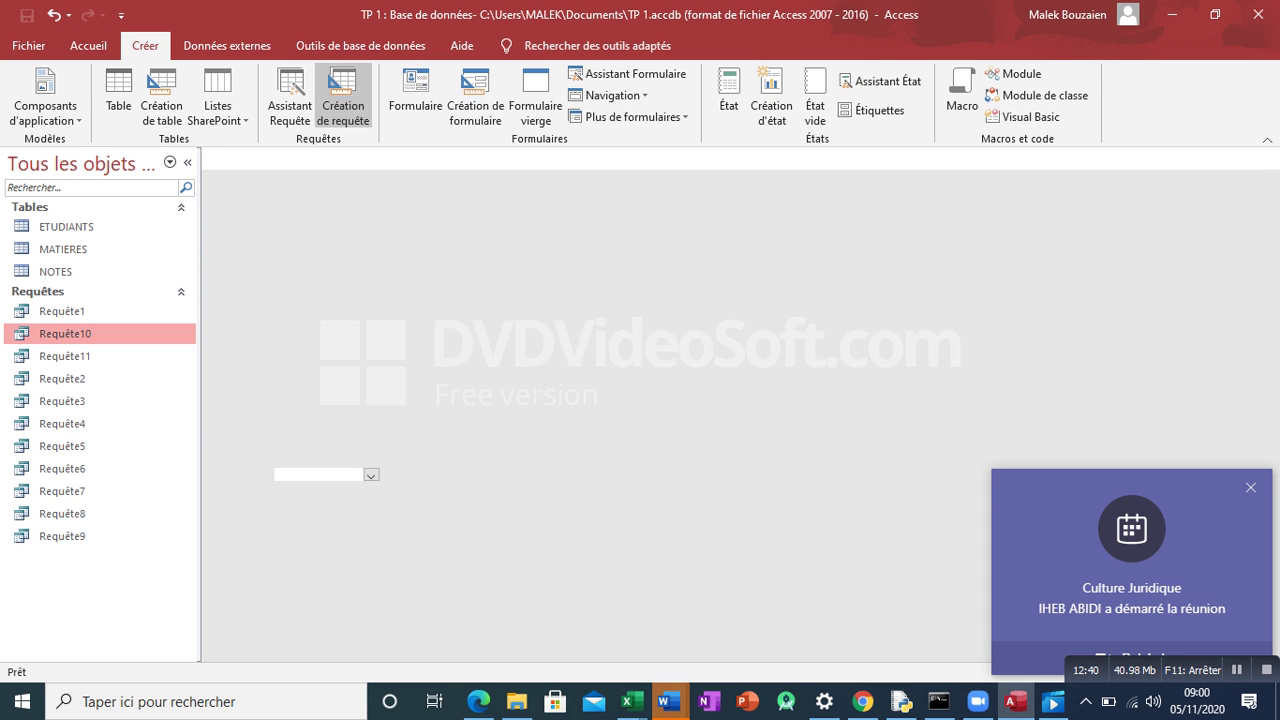
pyautogui.click(343, 95)
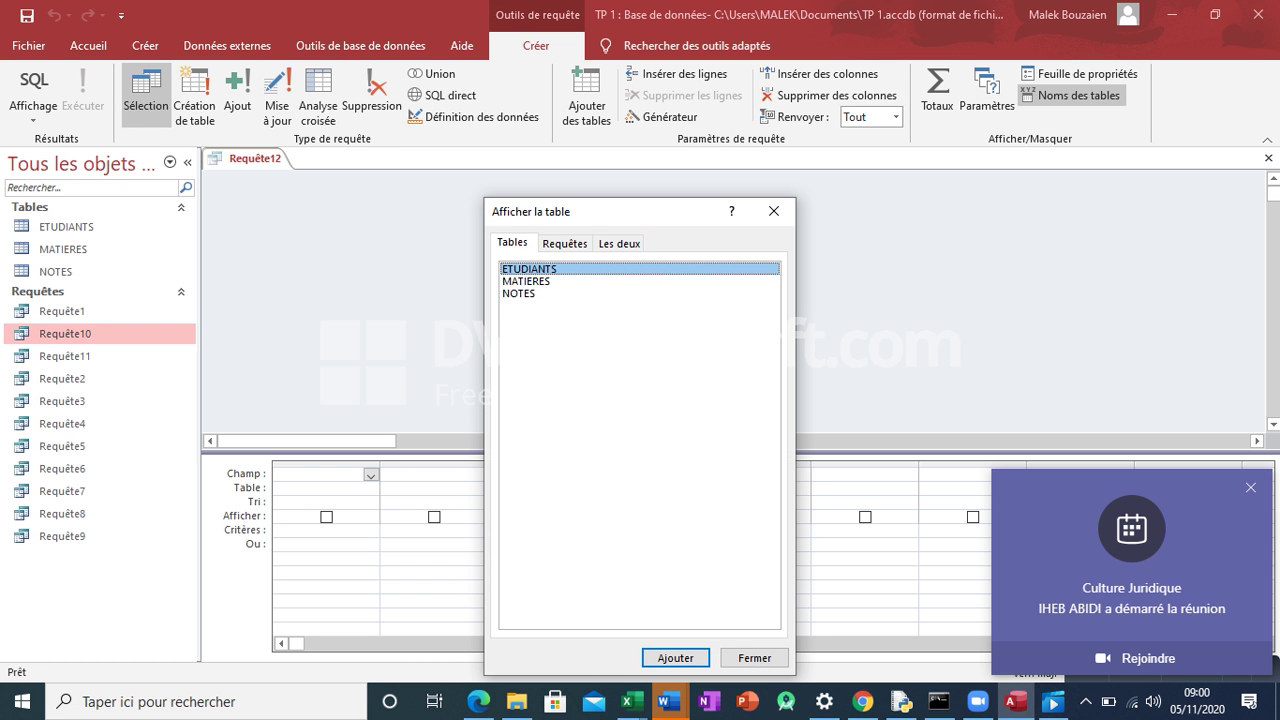
pyautogui.click(1250, 488)
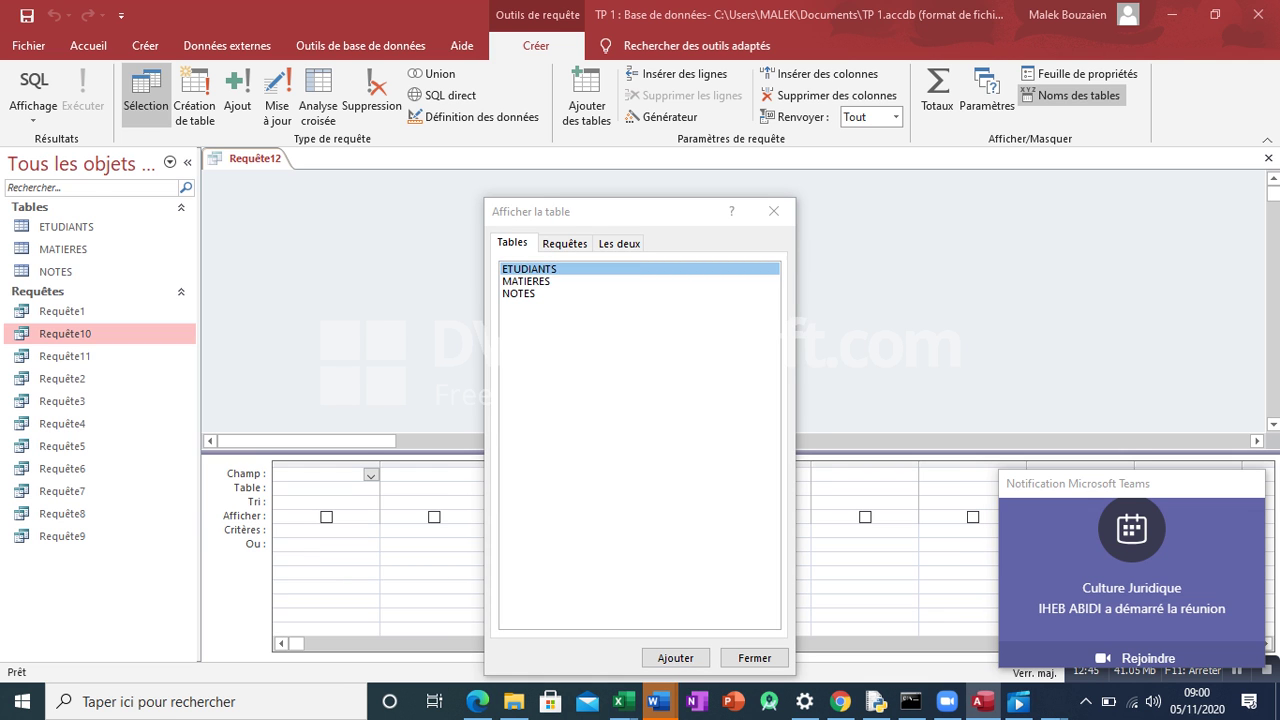
pyautogui.doubleClick(529, 269)
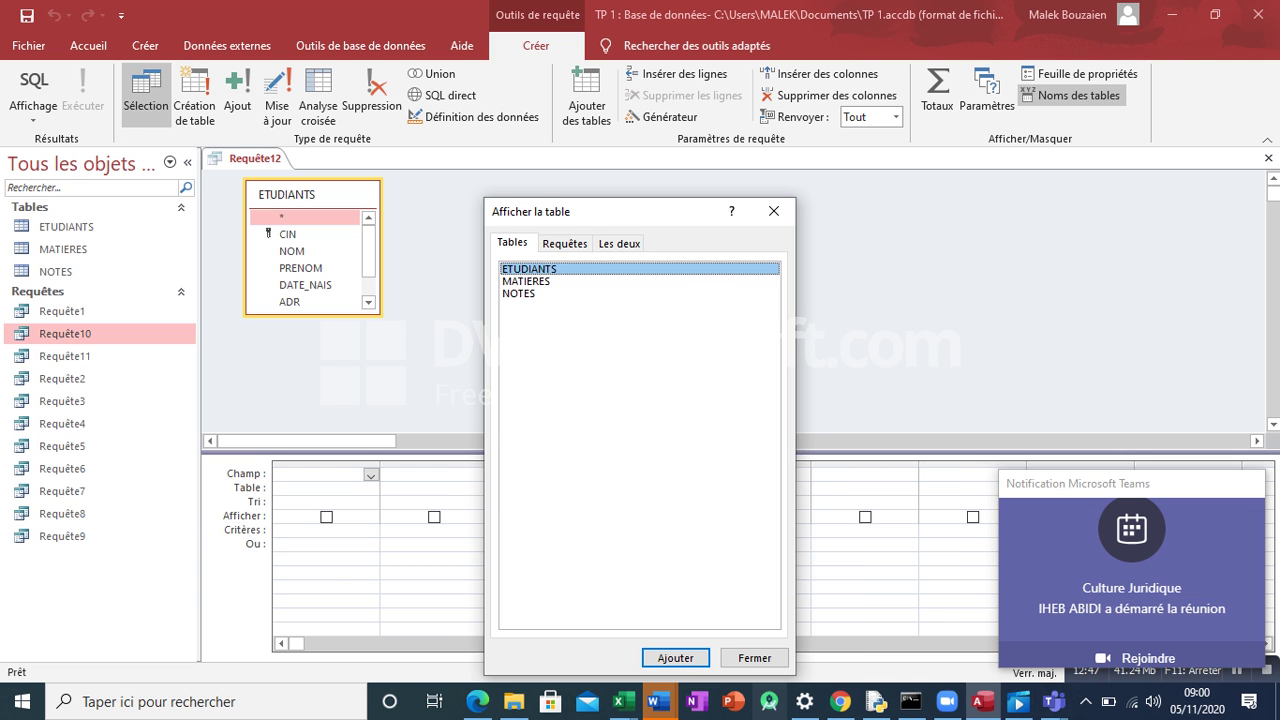
pyautogui.click(754, 658)
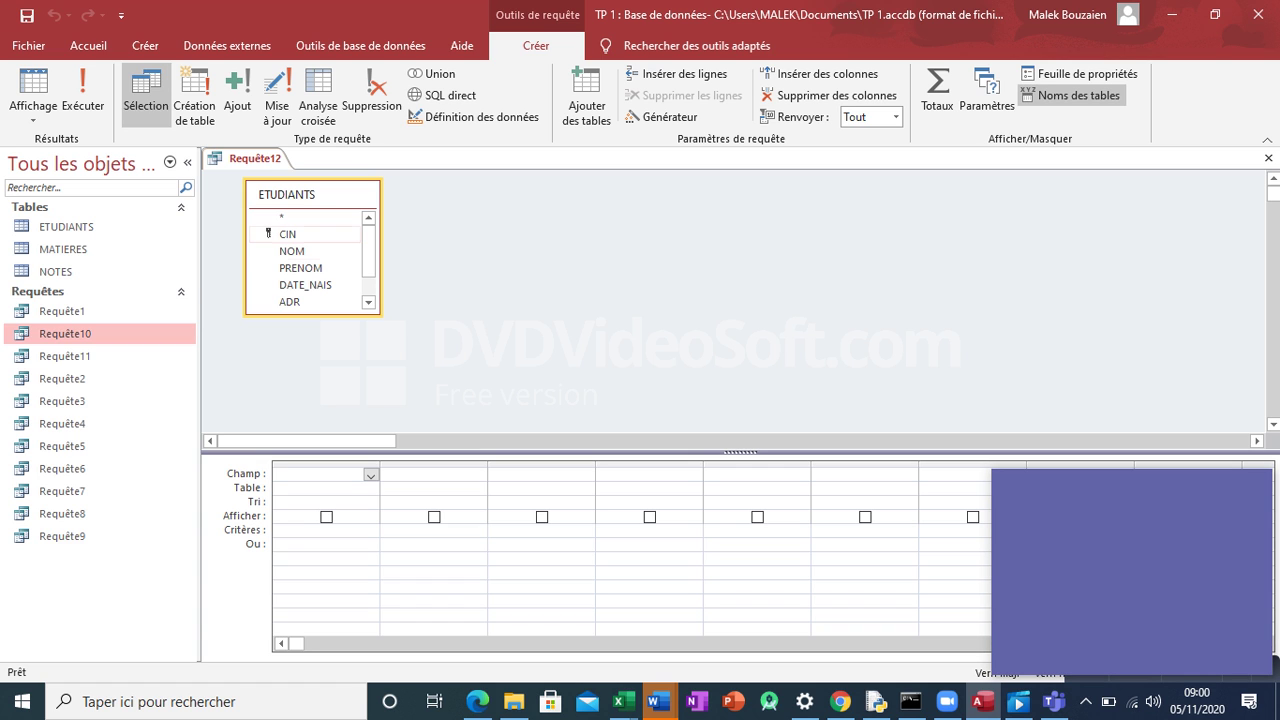
# Add the NOM, PRENOM, CLASSE and ADR fields to the query, enlarging the ETUDIANTS field list to reach them all.
pyautogui.doubleClick(292, 251)
pyautogui.doubleClick(300, 268)
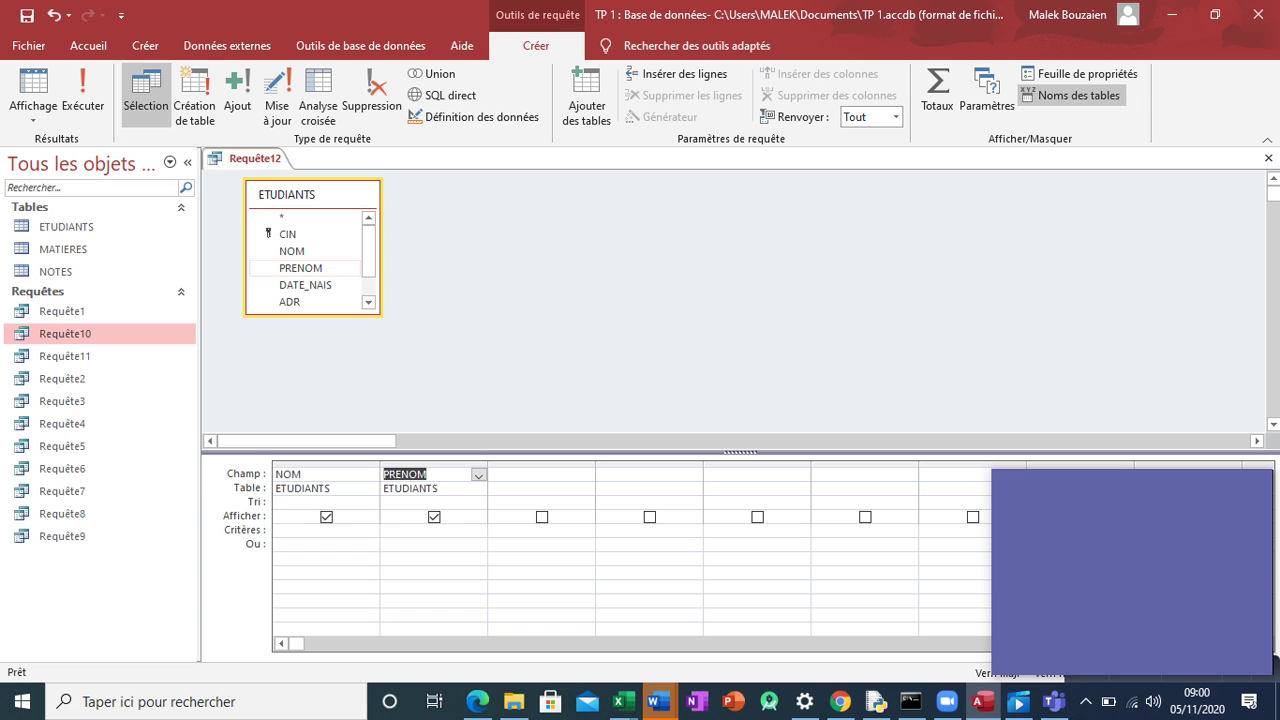
pyautogui.moveTo(313, 316); pyautogui.dragTo(313, 386)
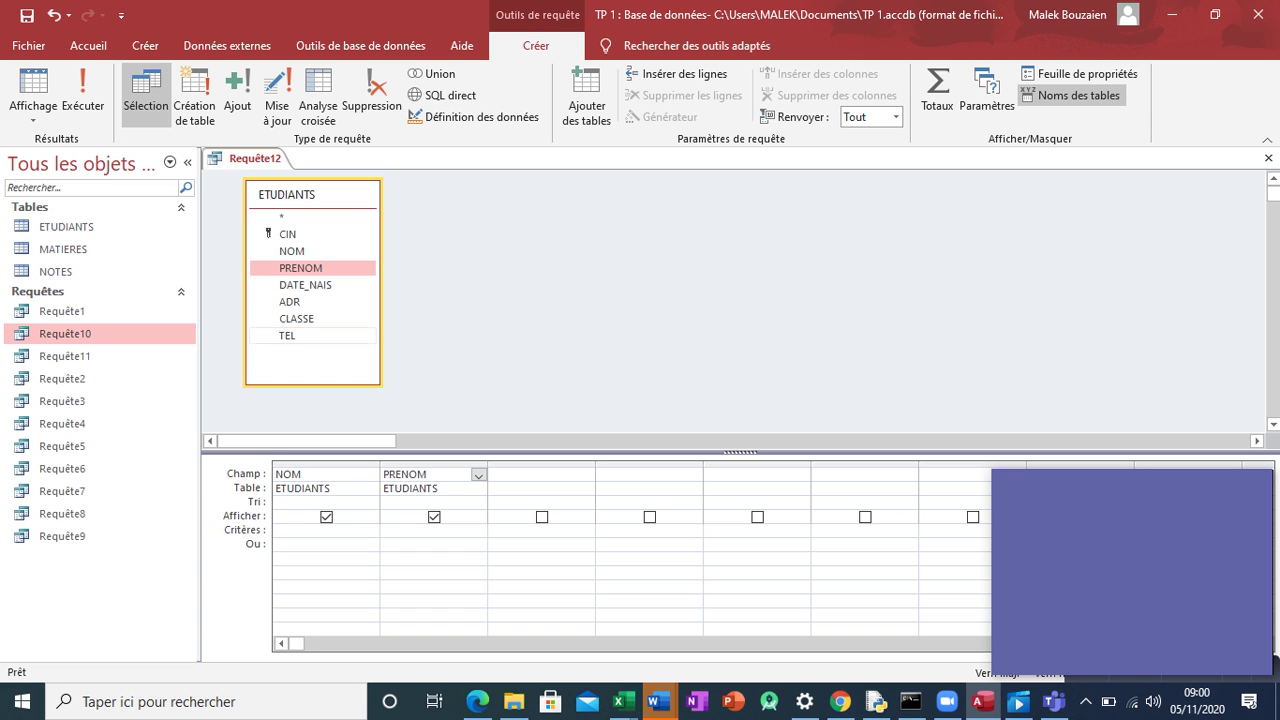
pyautogui.doubleClick(296, 318)
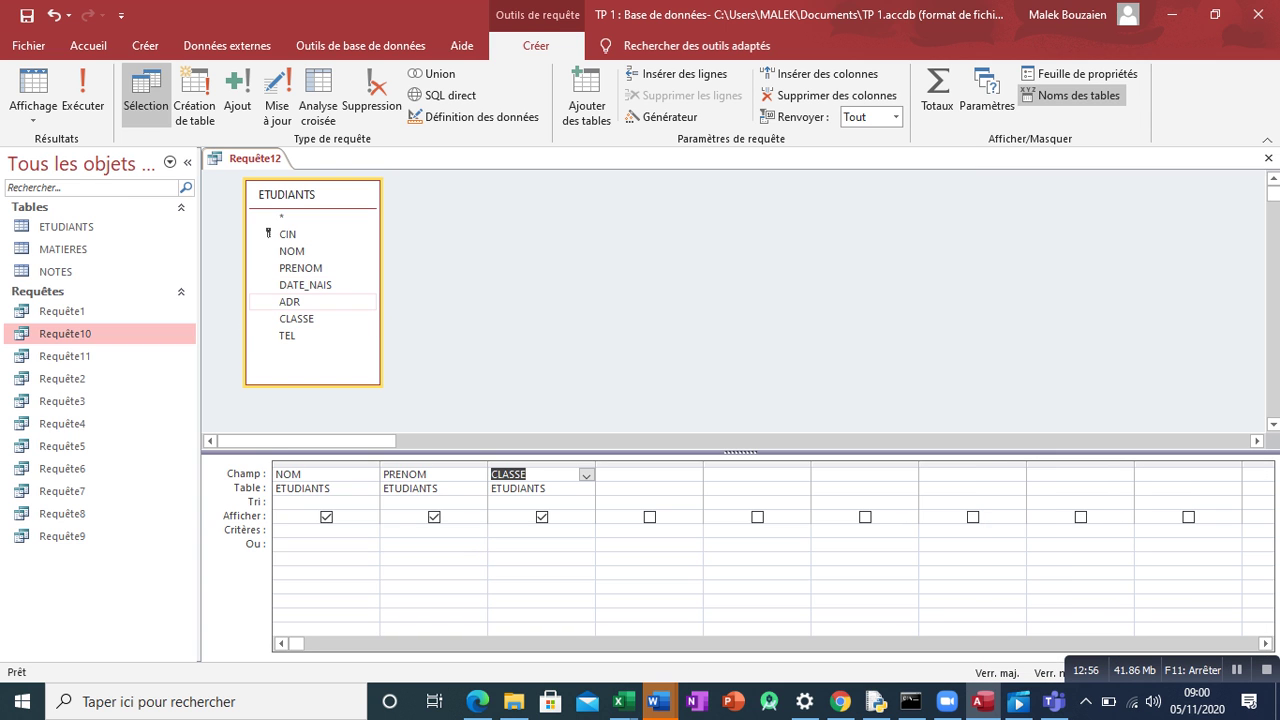
pyautogui.doubleClick(289, 301)
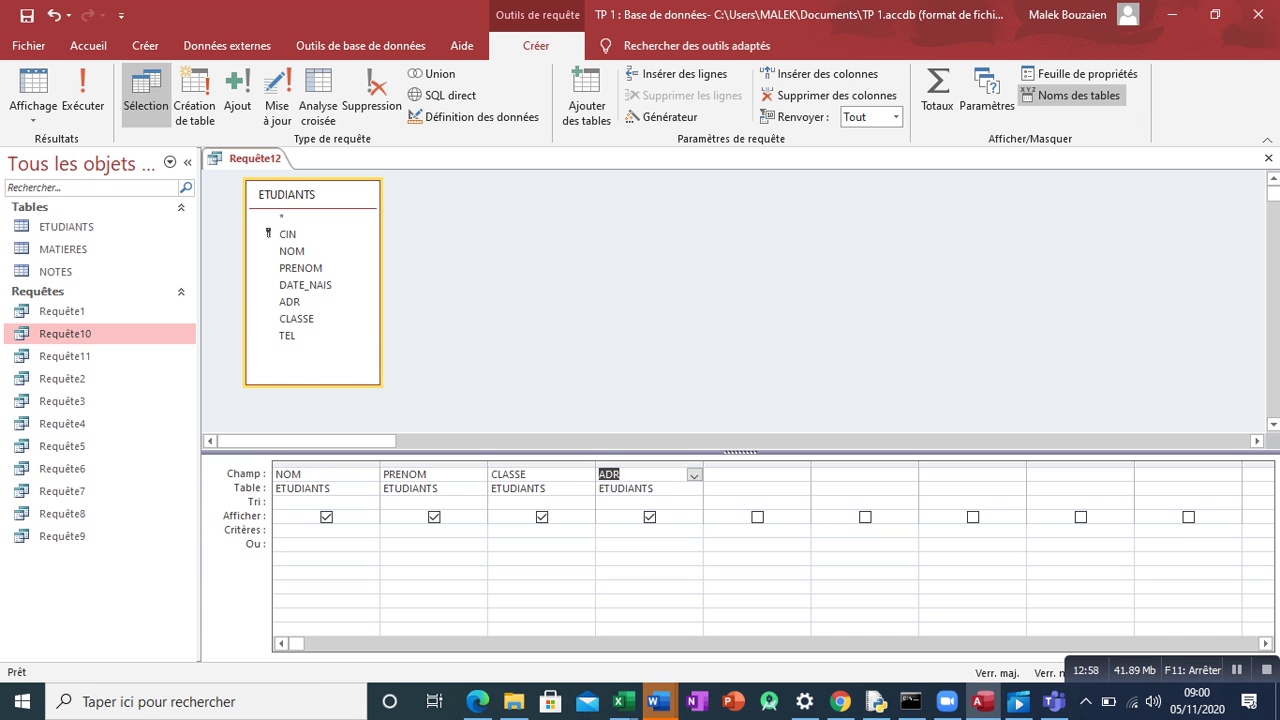
# Check the exercise wording in TP_3_access.docx in Word, then in Access set the criteria M2 for CLASSE and TUNIS for ADR.
pyautogui.moveTo(658, 701)
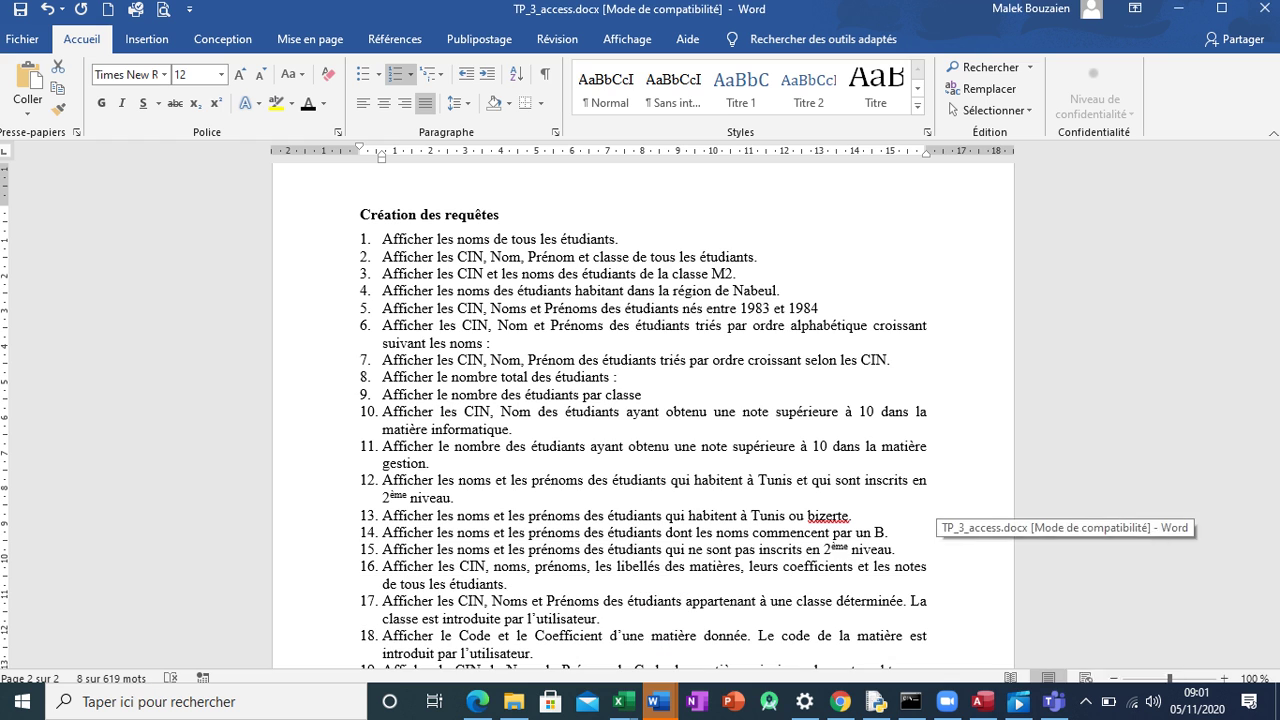
pyautogui.click(1060, 610)
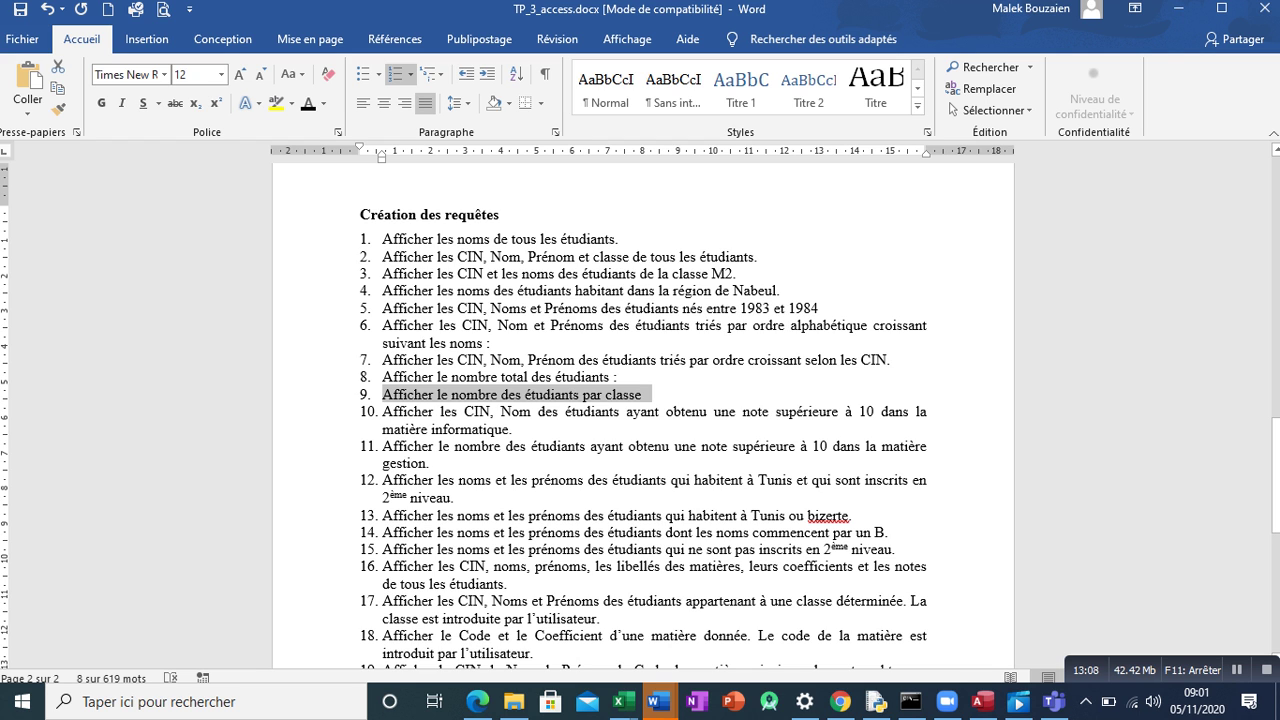
pyautogui.click(983, 701)
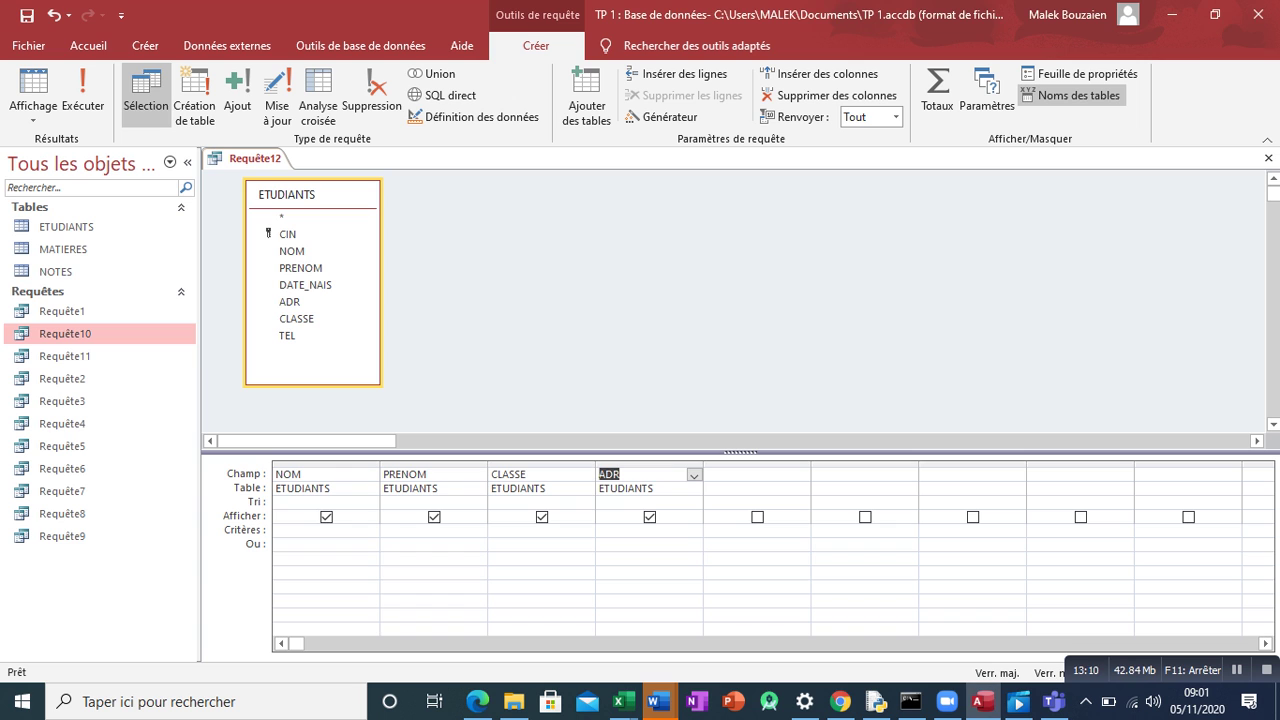
pyautogui.click(537, 531)
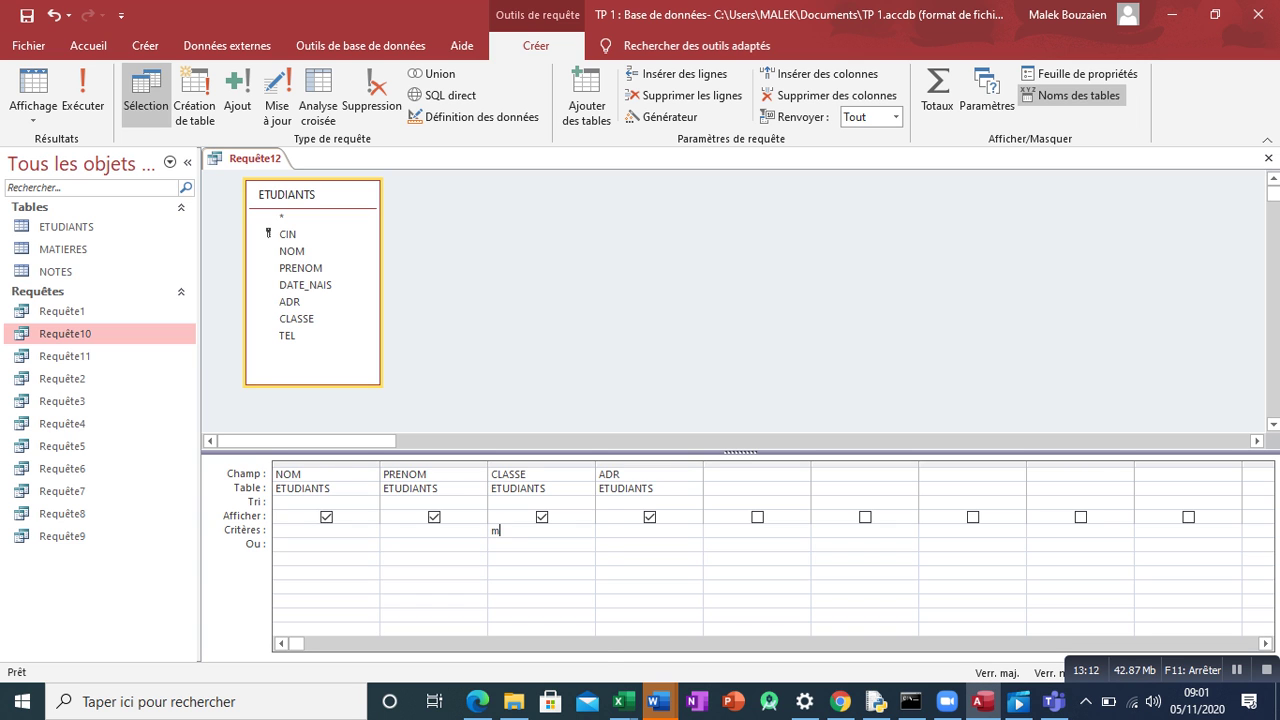
pyautogui.write('m2')
pyautogui.press('Return')
pyautogui.write('TUNIS')
pyautogui.click(502, 530)
pyautogui.press('BackSpace')
pyautogui.write('M2"')
# Run the query to view its results, and close it, saving it as Requête12.
pyautogui.click(82, 105)
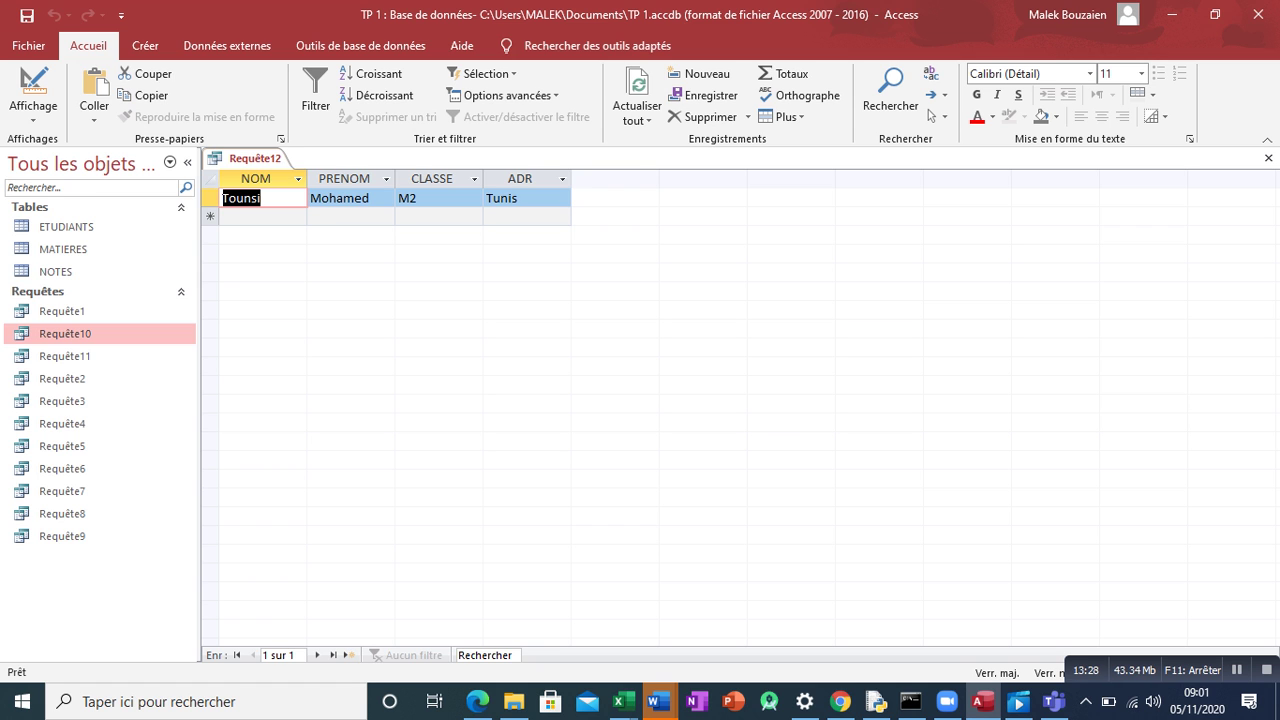
pyautogui.click(1268, 158)
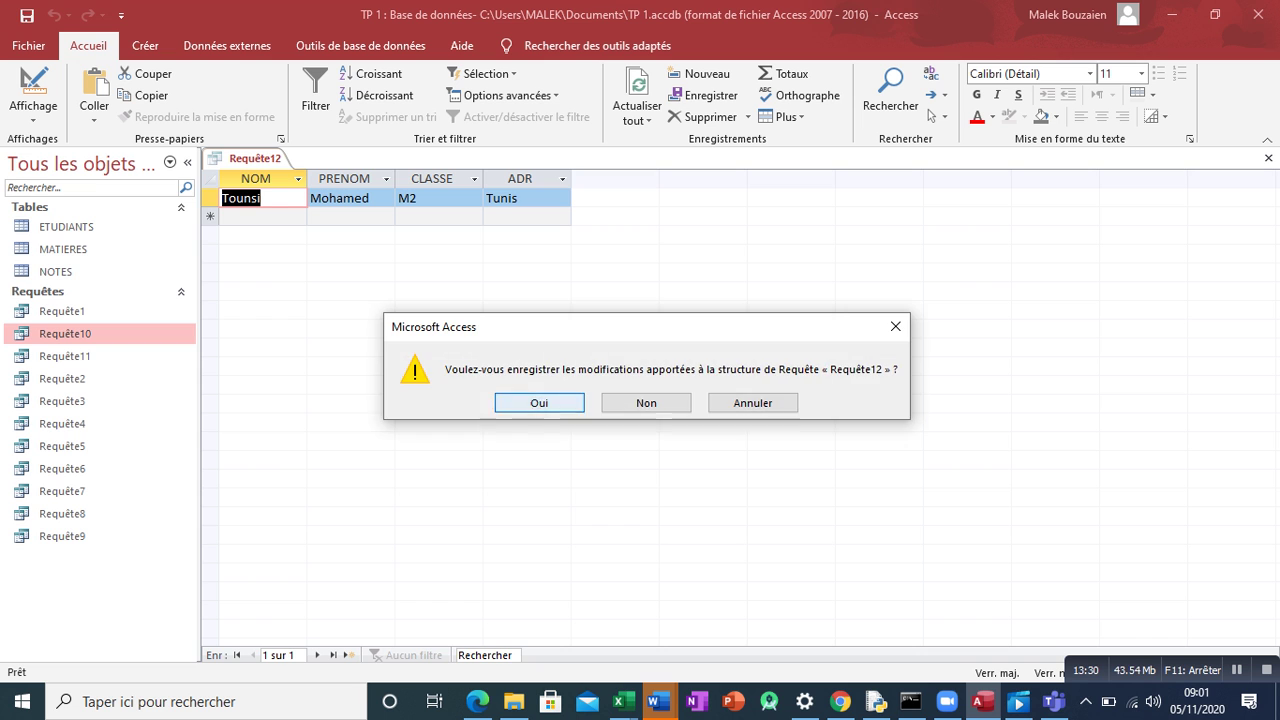
pyautogui.press('Return')
pyautogui.click(646, 277)
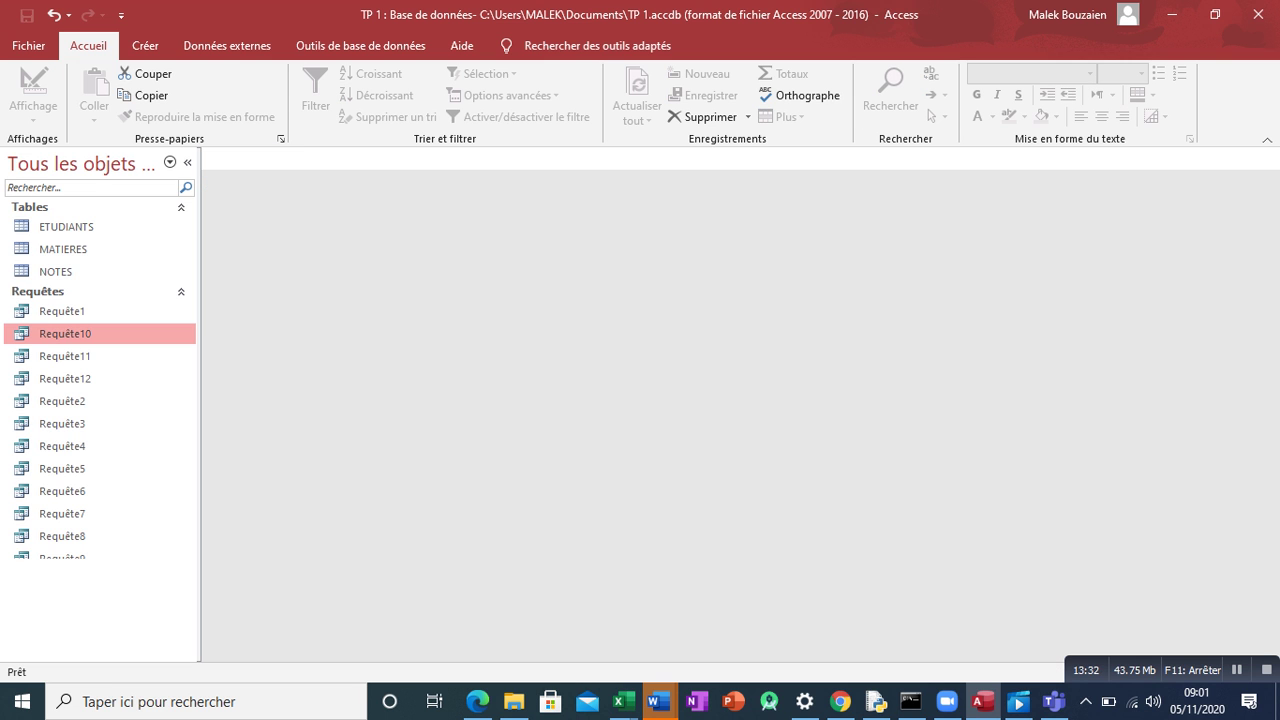